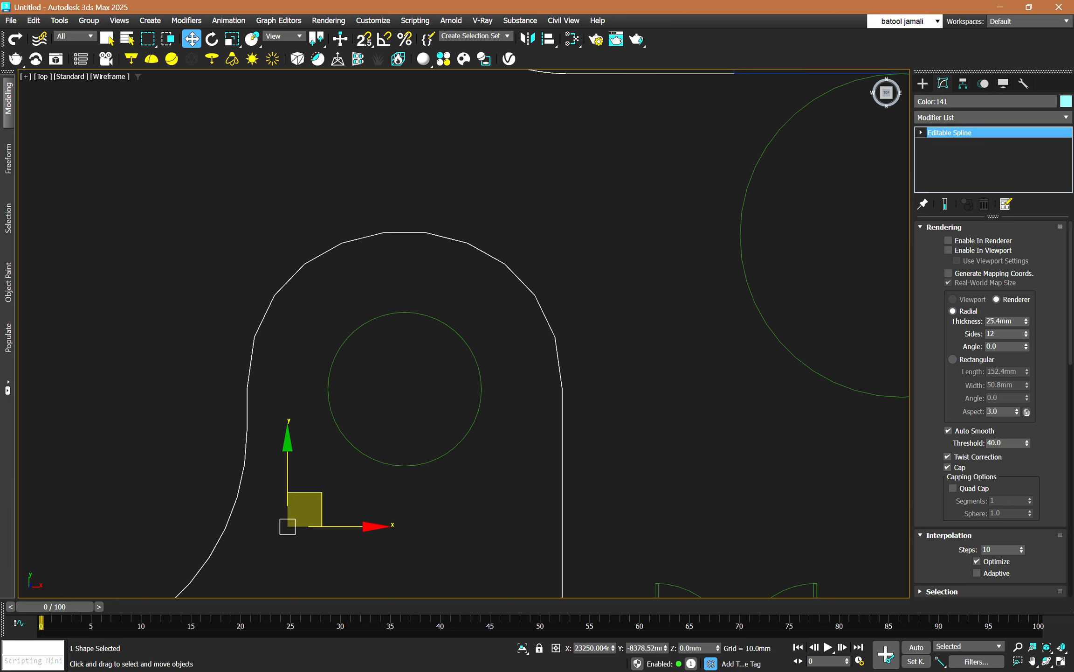
Turn on Adaptive interpolation for all four floor-plan splines: the curved partition, the circles and doors, the stairs and outlines, and the walls.
{"action": "left_click", "coordinate": [977, 573]}
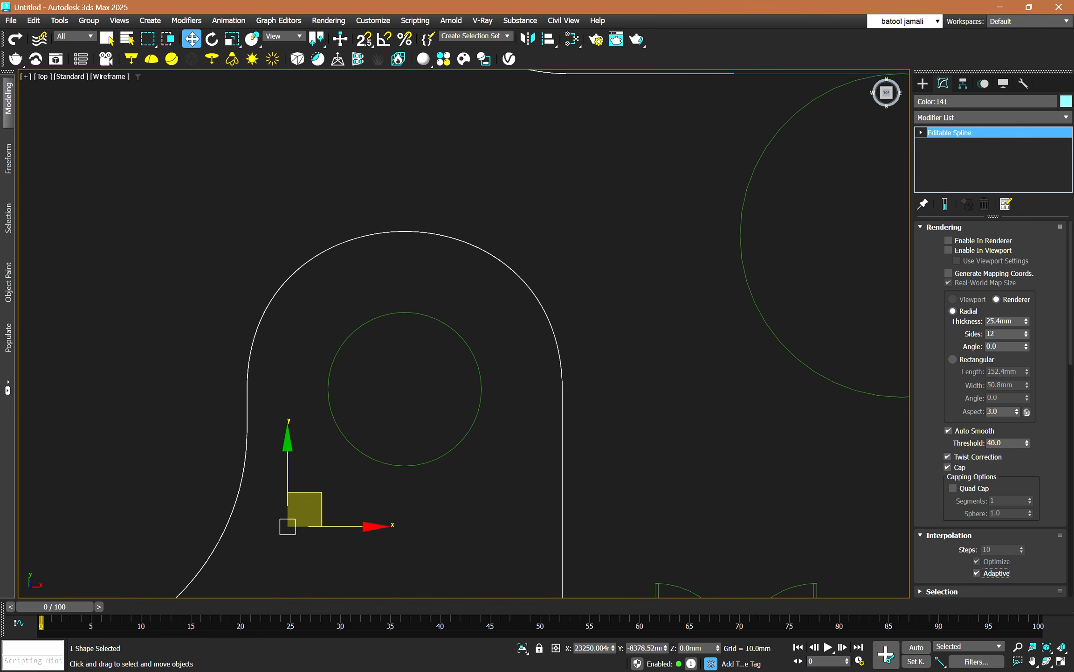
{"action": "left_click", "coordinate": [469, 345]}
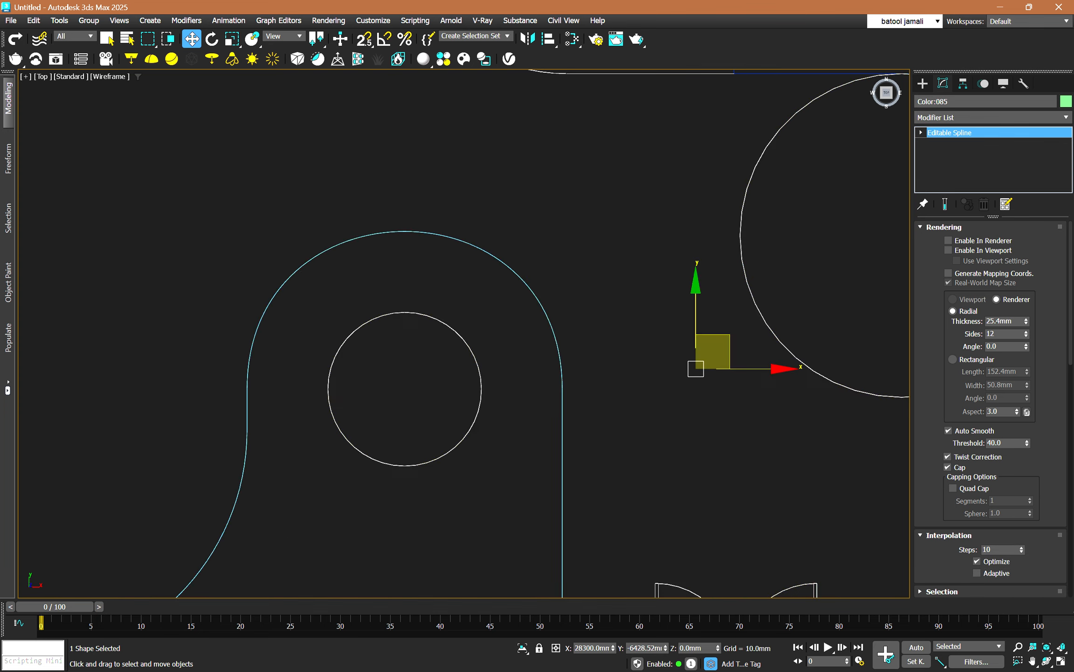
{"action": "scroll", "coordinate": [470, 344], "scroll_direction": "down", "scroll_amount": 3}
{"action": "left_click", "coordinate": [977, 573]}
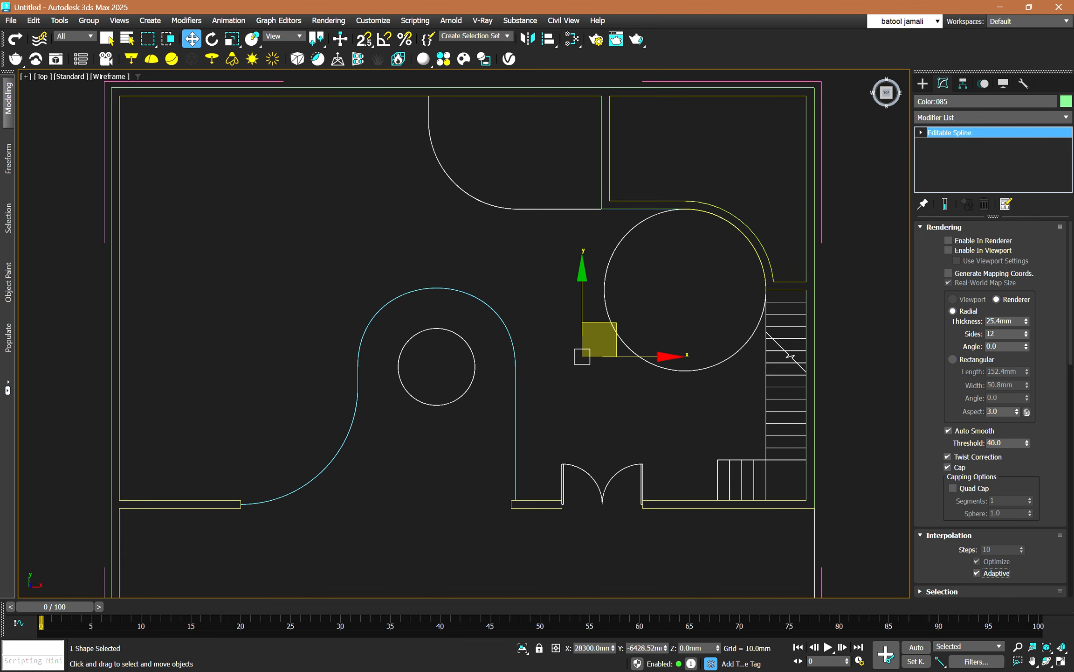
{"action": "left_click", "coordinate": [601, 201]}
{"action": "scroll", "coordinate": [585, 244], "scroll_direction": "down", "scroll_amount": 3}
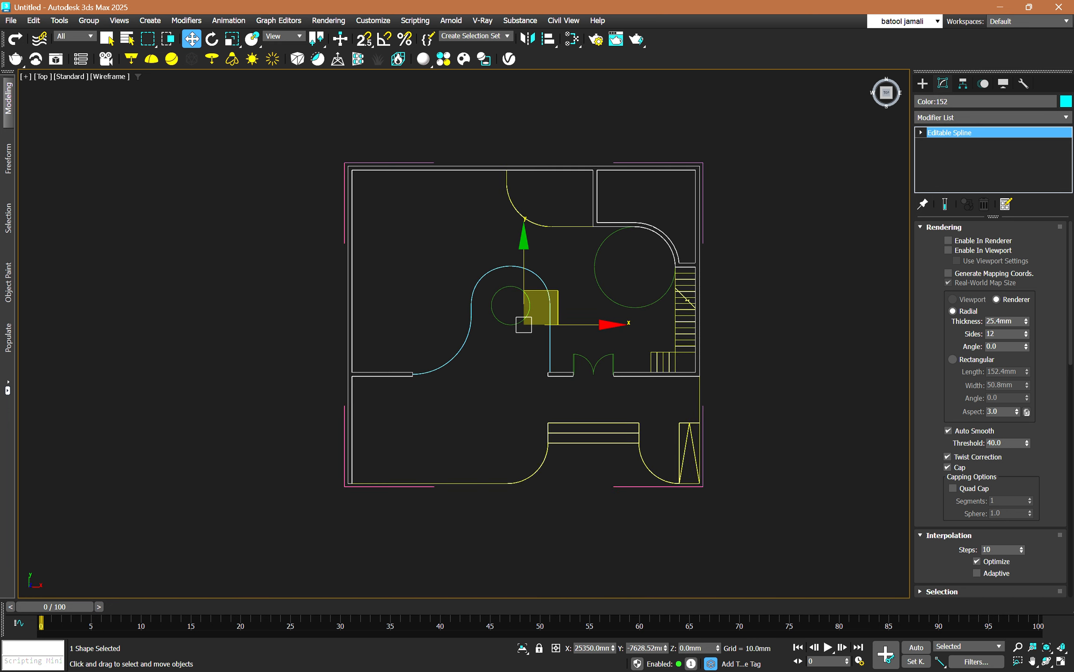
{"action": "left_click", "coordinate": [574, 227]}
{"action": "left_click", "coordinate": [976, 573]}
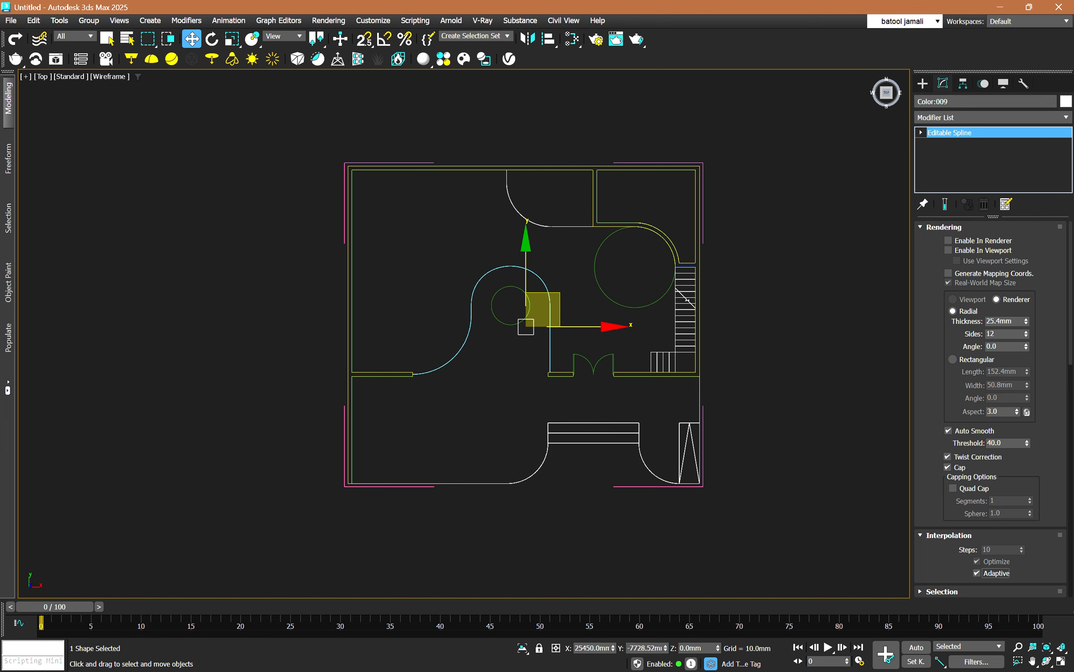
{"action": "left_click", "coordinate": [700, 355]}
{"action": "left_click", "coordinate": [977, 573]}
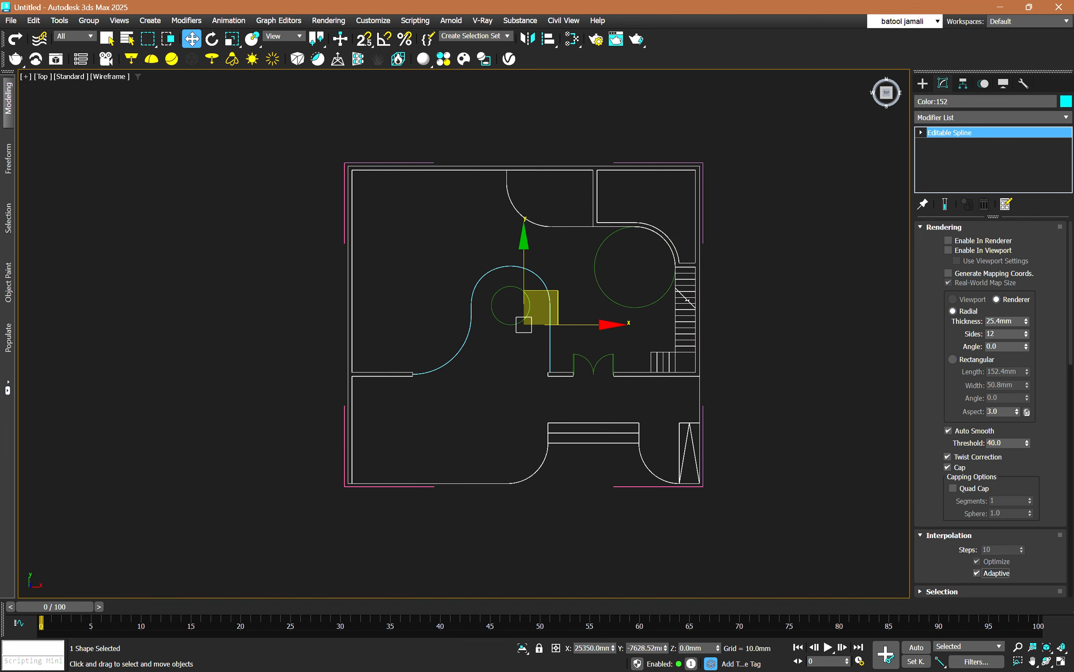
Group all the floor-plan splines under the name plan and freeze the group.
{"action": "left_click_drag", "start_coordinate": [665, 444], "coordinate": [420, 209]}
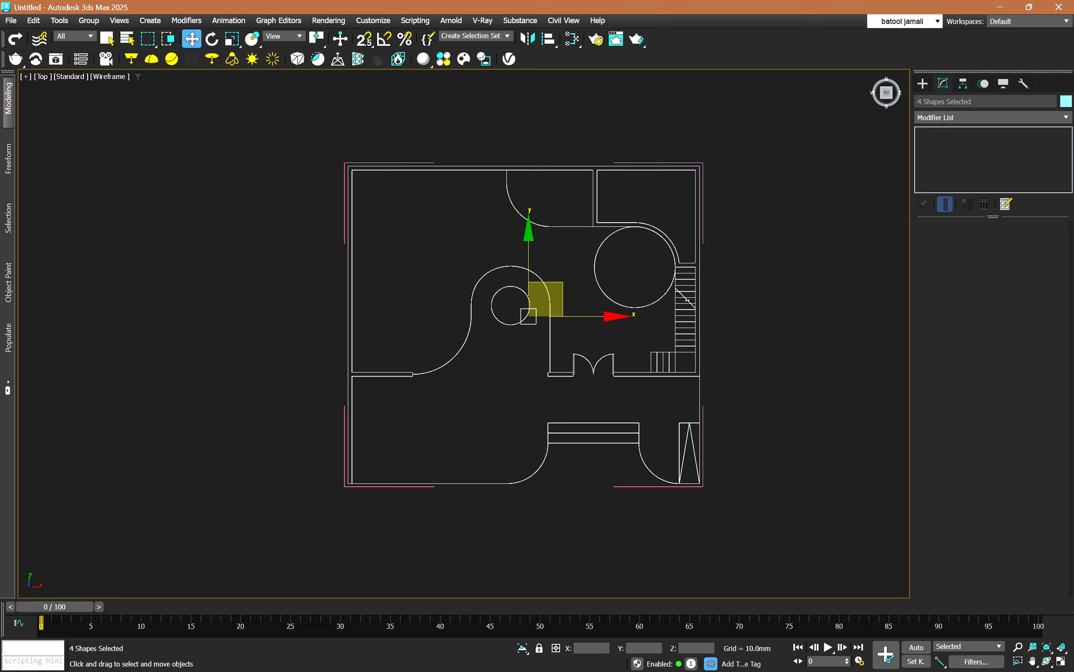
{"action": "left_click", "coordinate": [88, 20]}
{"action": "left_click", "coordinate": [98, 96]}
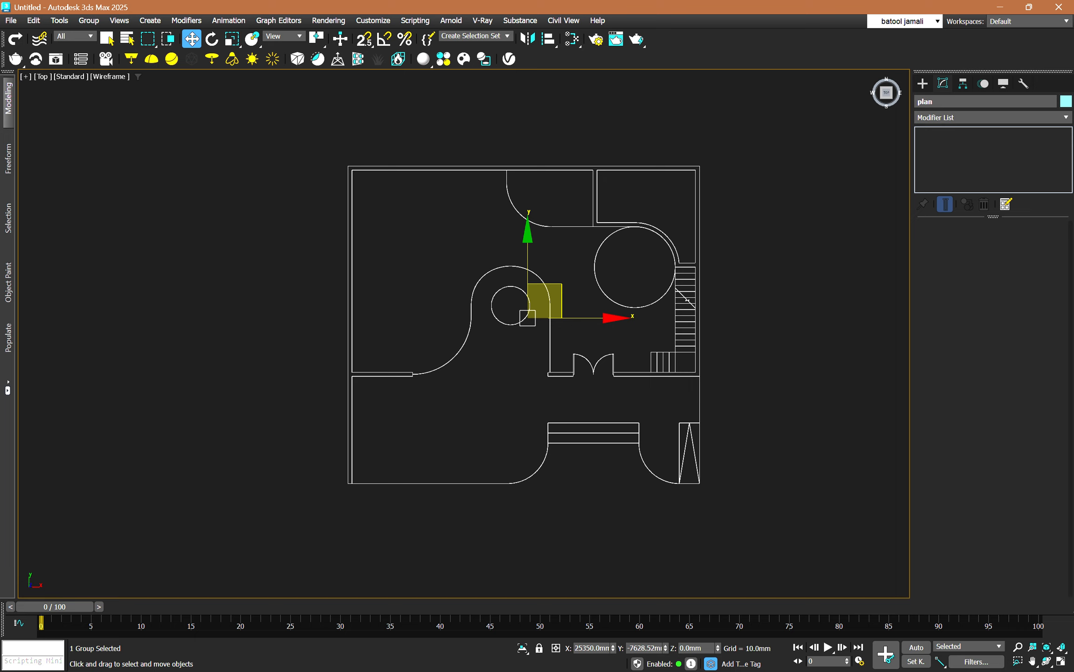
{"action": "right_click", "coordinate": [479, 353]}
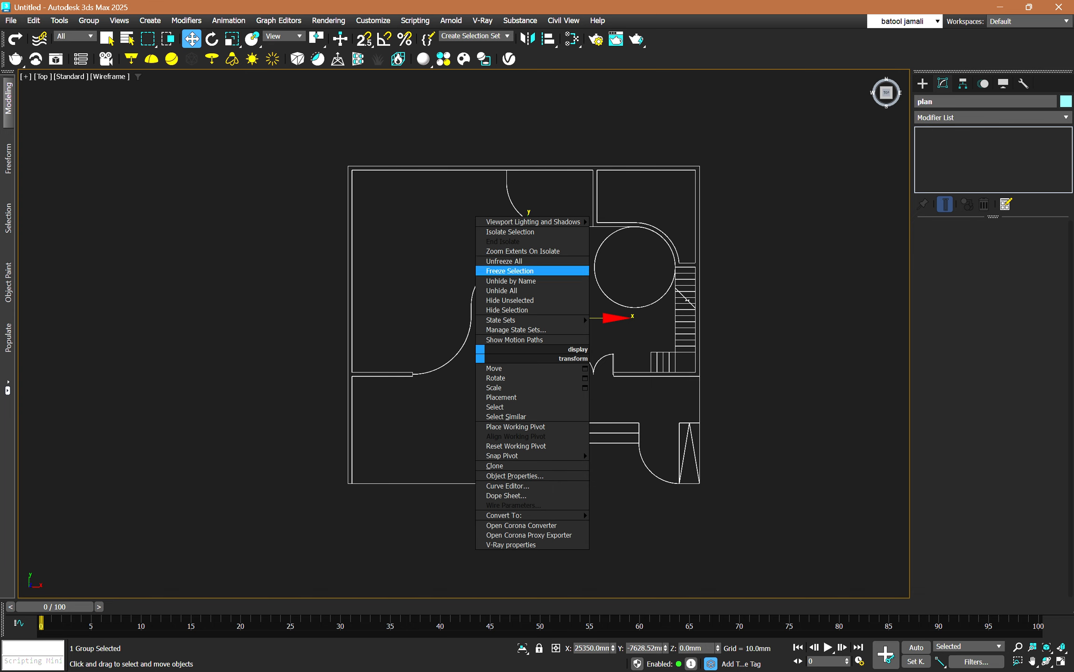
{"action": "left_click", "coordinate": [510, 271]}
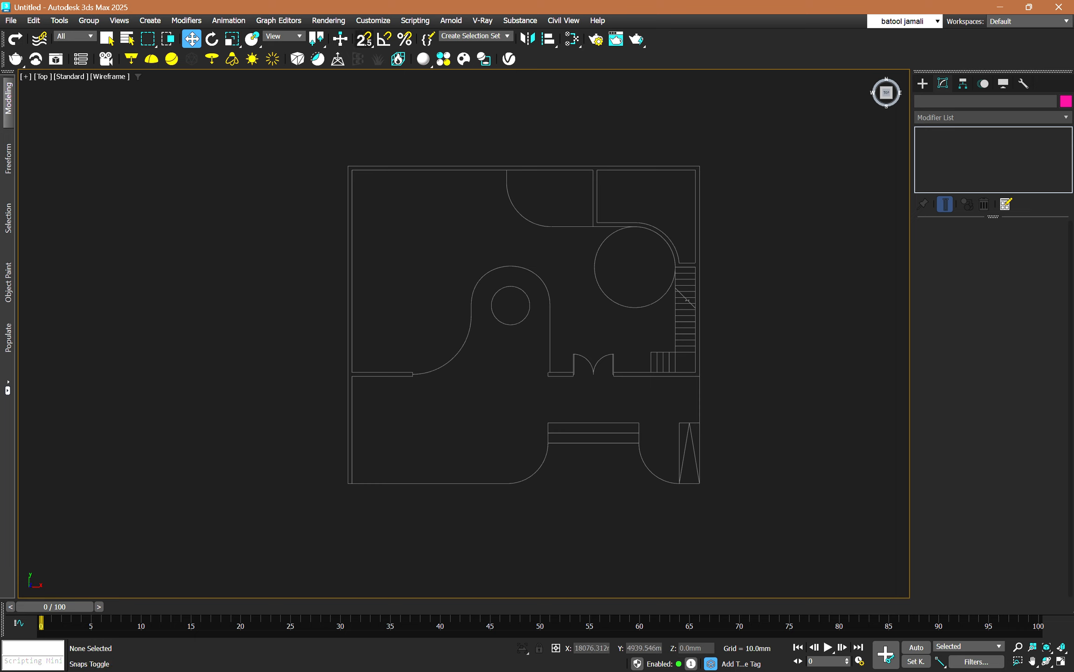
Turn on 2.5D snapping and review the settings, with Vertex, Endpoint and Midpoint as the active snap types.
{"action": "key", "text": "s"}
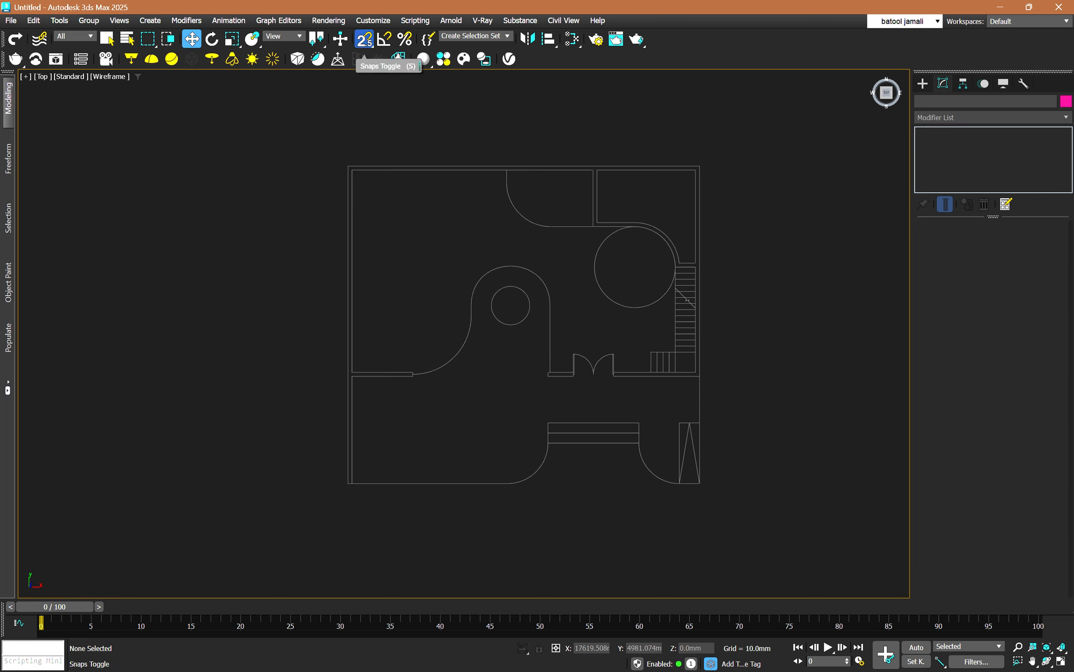
{"action": "right_click", "coordinate": [364, 39]}
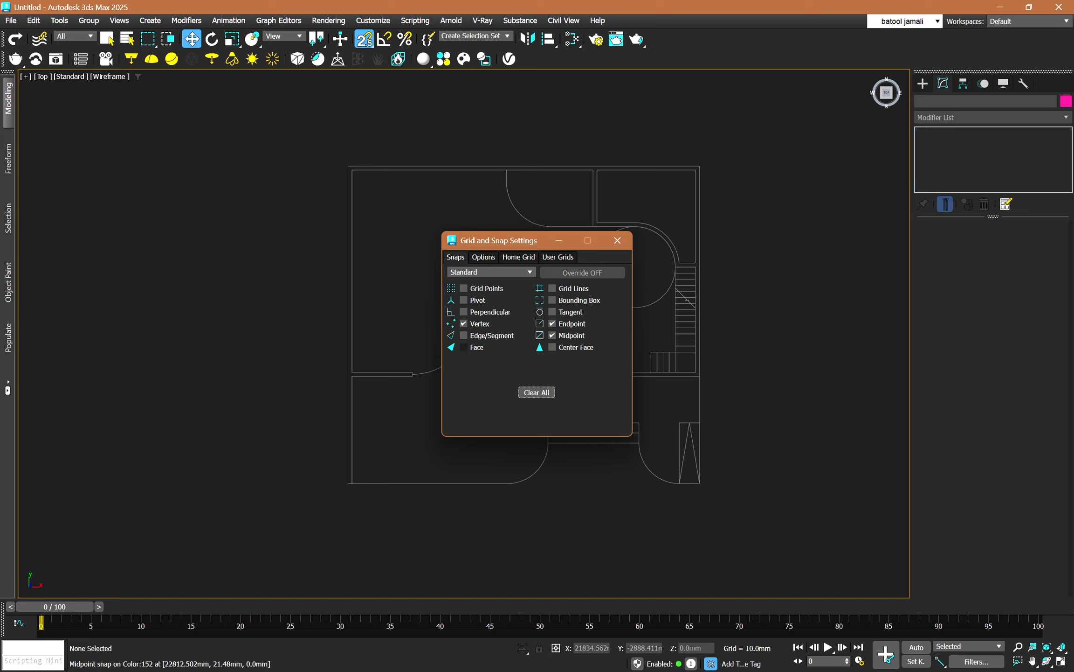
{"action": "left_click", "coordinate": [463, 288]}
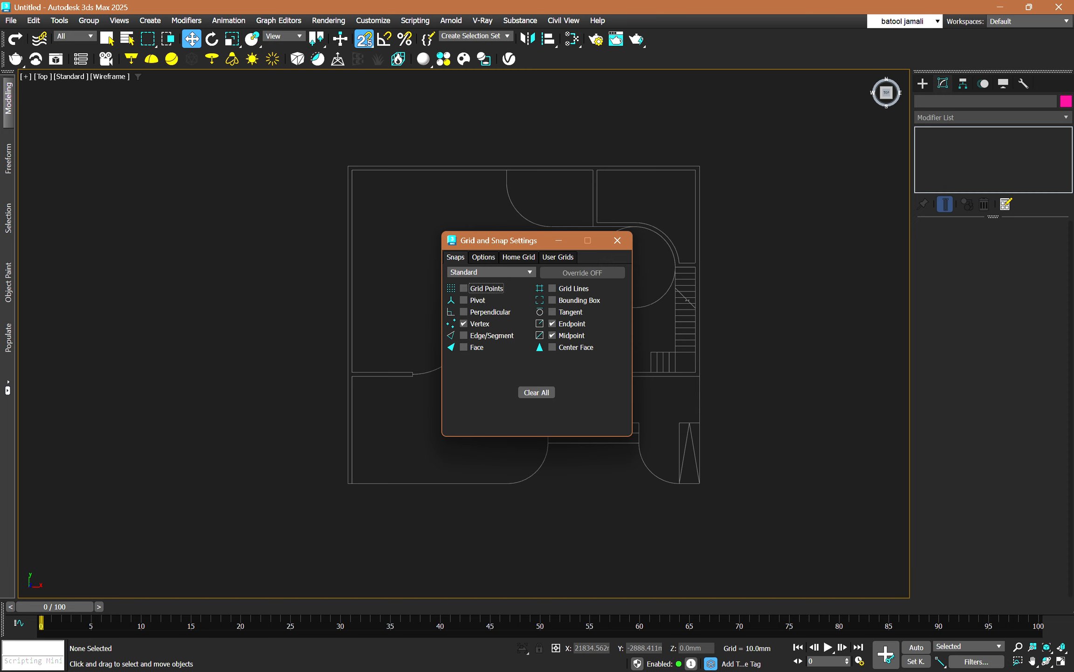
{"action": "left_click", "coordinate": [483, 257]}
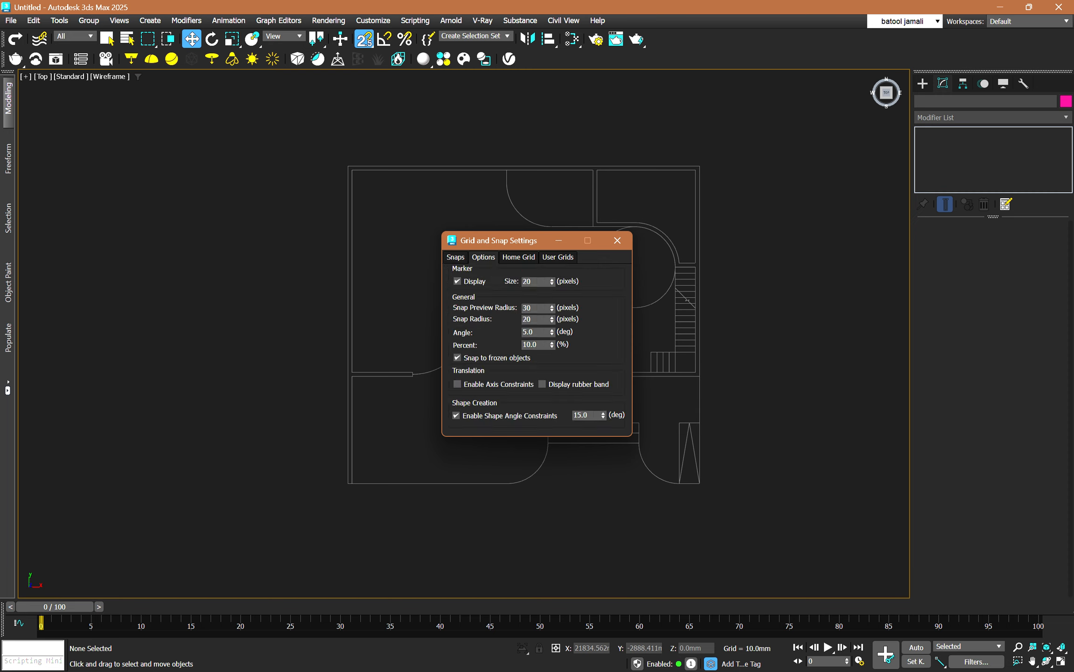
{"action": "key", "text": "ctrl"}
{"action": "left_click", "coordinate": [618, 240]}
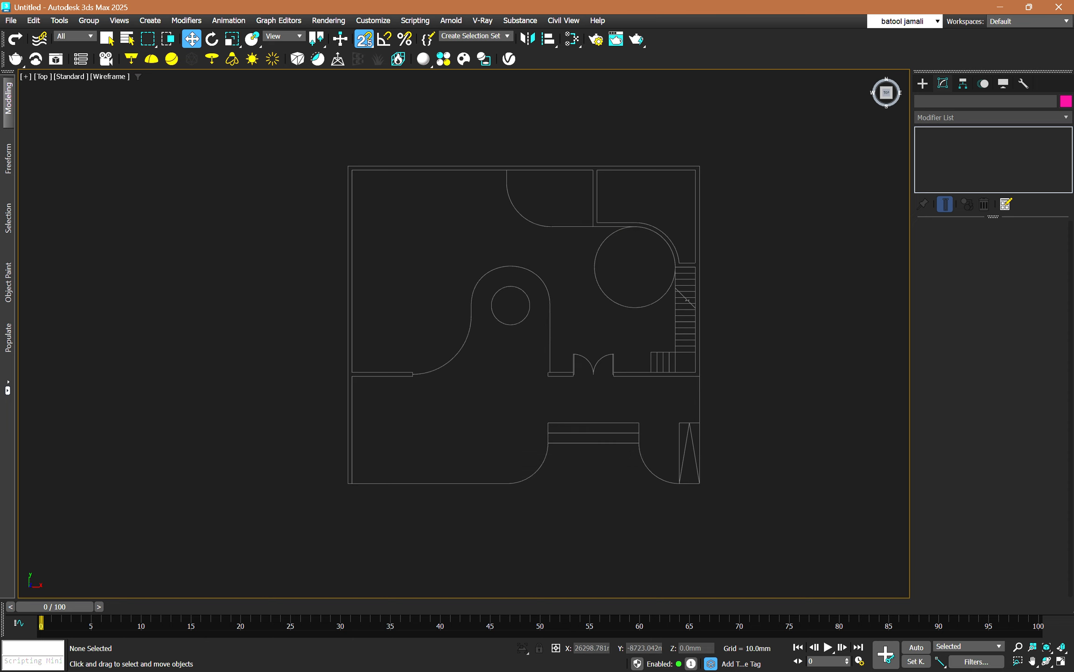
Enable snapping to frozen objects in the snap options and close the settings.
{"action": "right_click", "coordinate": [364, 39]}
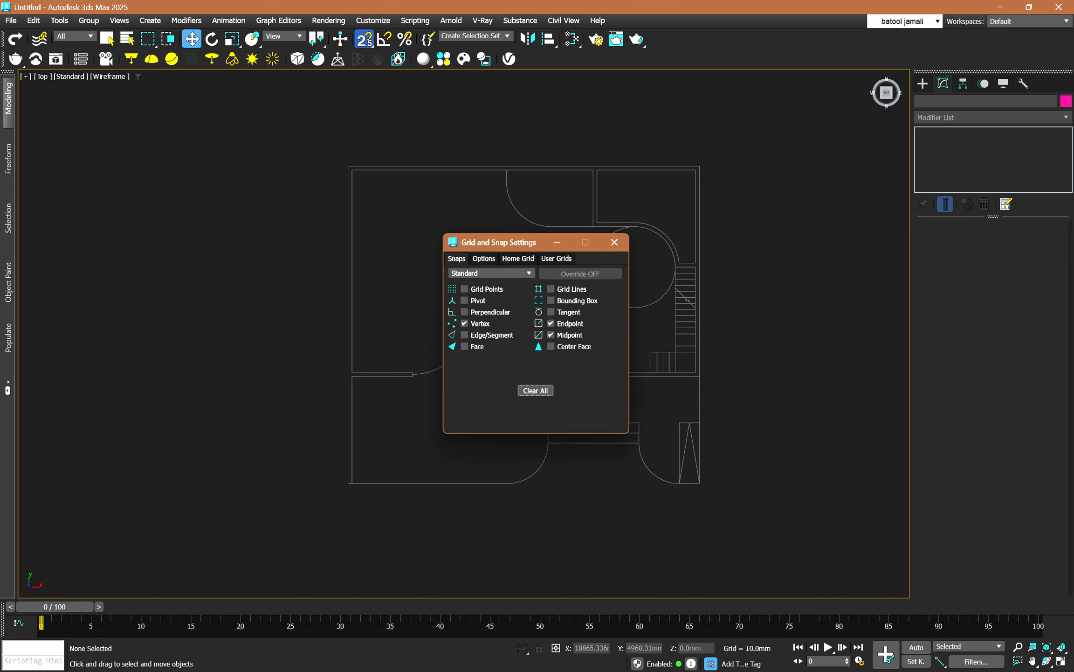
{"action": "left_click", "coordinate": [484, 258]}
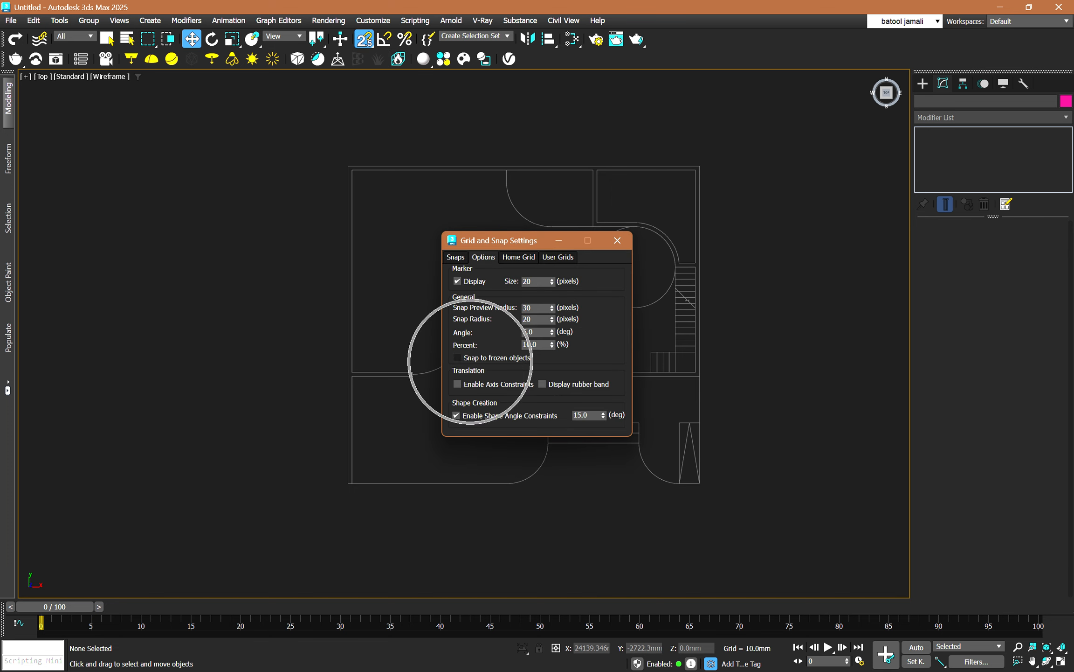
{"action": "left_click", "coordinate": [471, 360]}
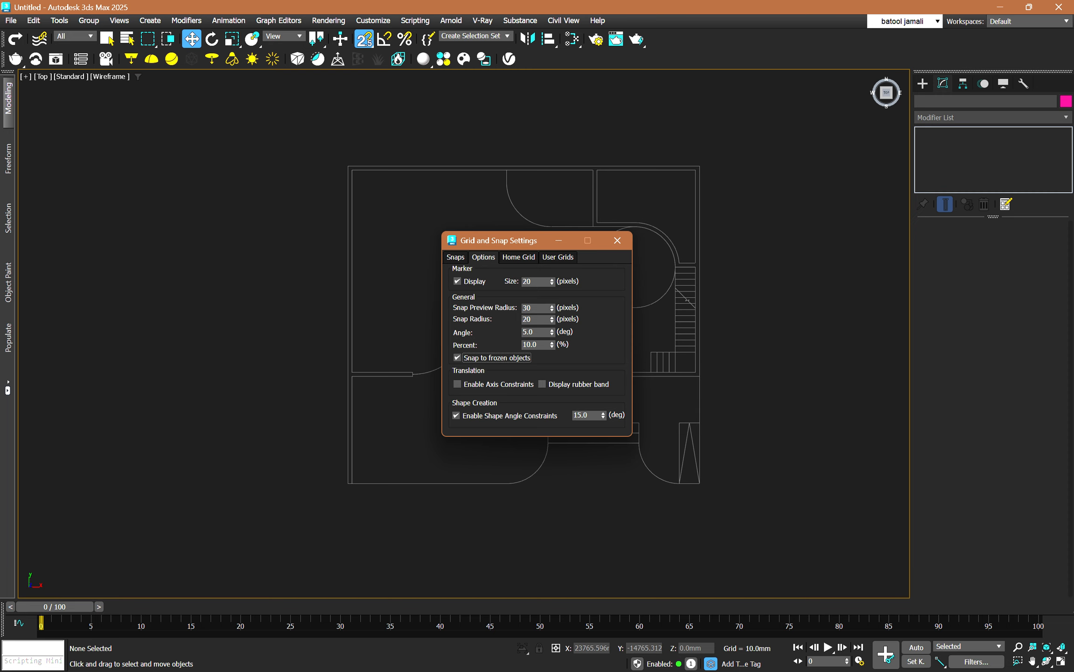
{"action": "left_click", "coordinate": [617, 240]}
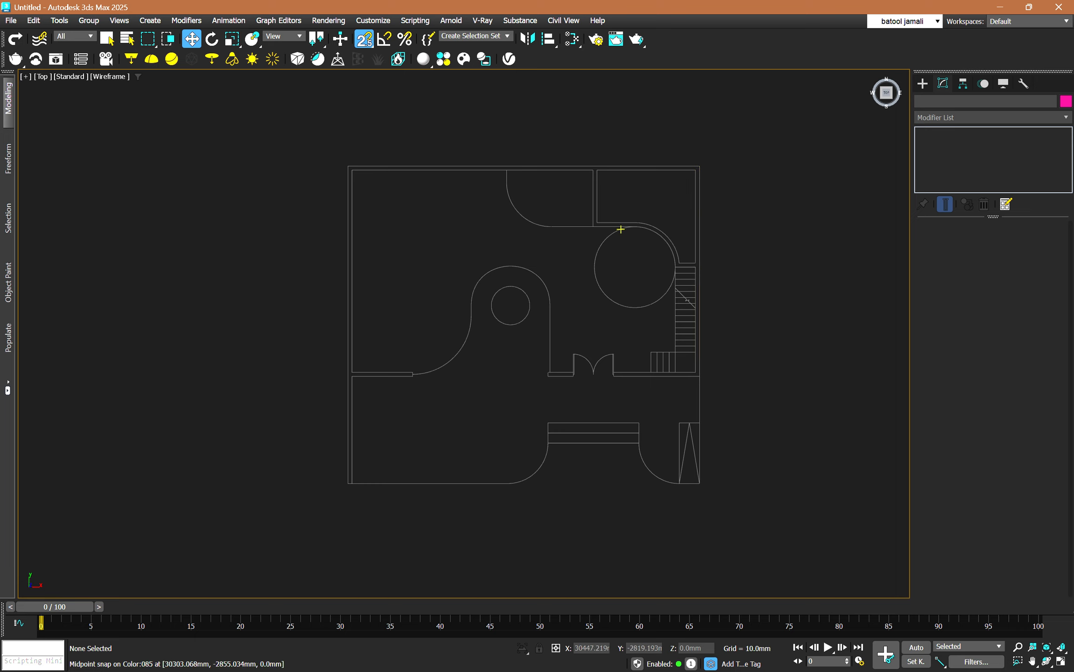
Draw an Adaptive Line from the curved partition's upper end along the inner wall to the upper-right room corner, down to the stairs and across their top edge.
{"action": "scroll", "coordinate": [654, 230], "scroll_direction": "up", "scroll_amount": 6}
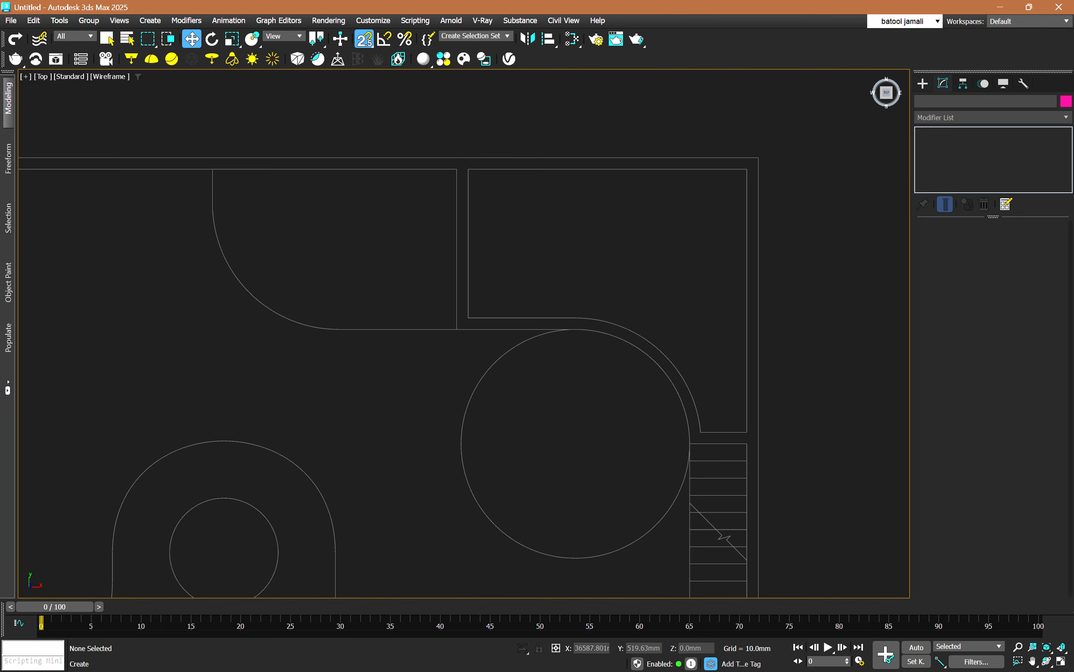
{"action": "left_click", "coordinate": [923, 84]}
{"action": "left_click", "coordinate": [937, 102]}
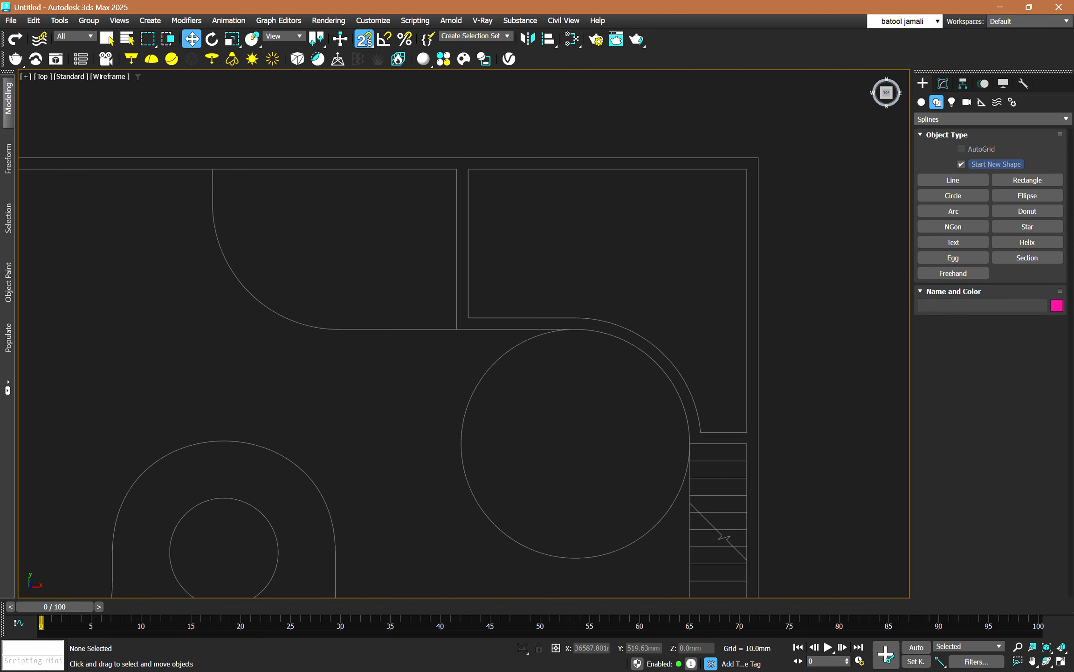
{"action": "left_click", "coordinate": [953, 179]}
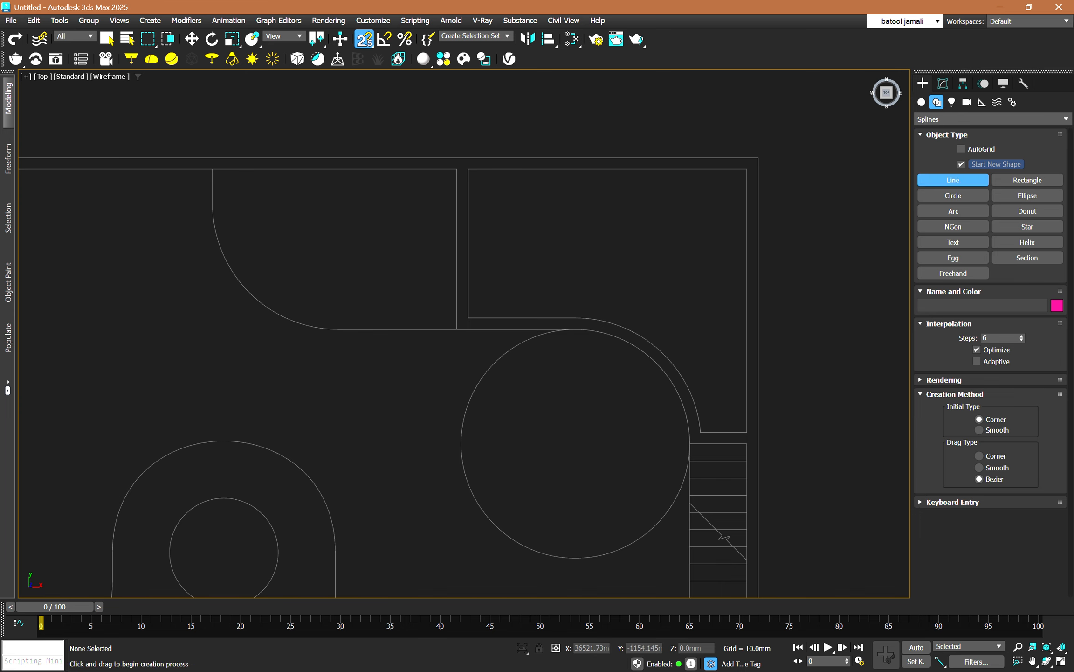
{"action": "left_click", "coordinate": [978, 361]}
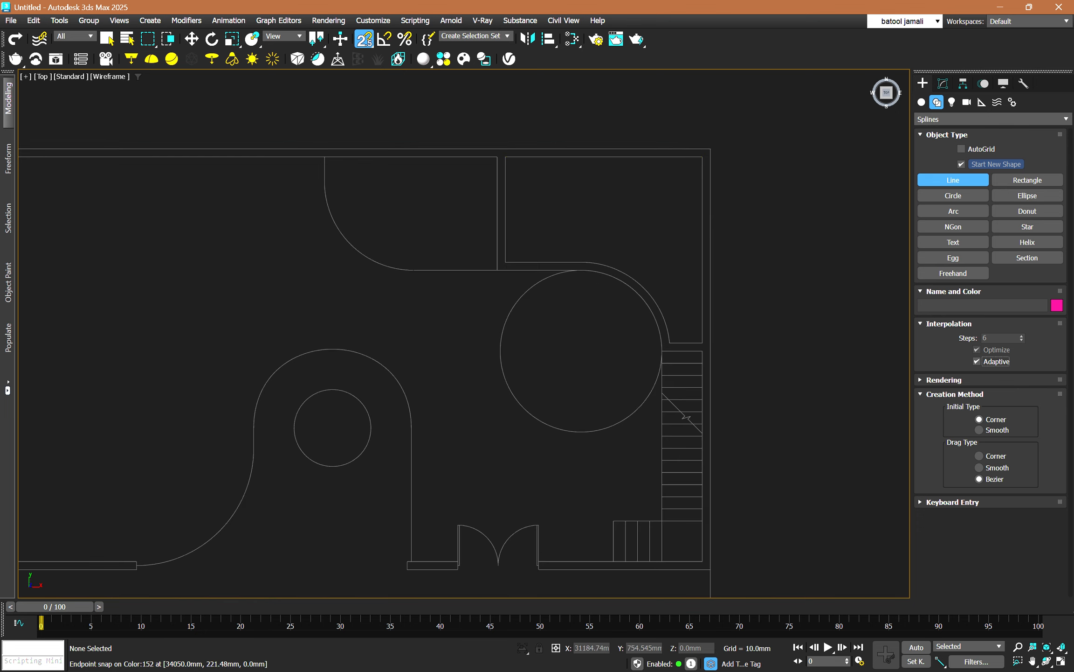
{"action": "scroll", "coordinate": [595, 129], "scroll_direction": "down", "scroll_amount": 3}
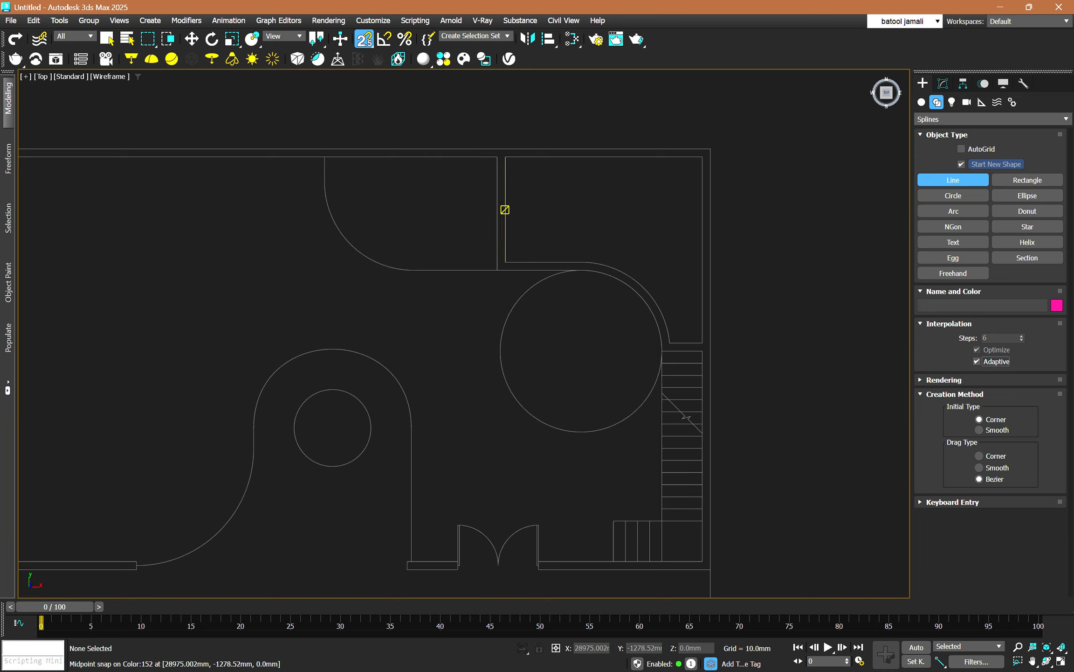
{"action": "left_click", "coordinate": [324, 157]}
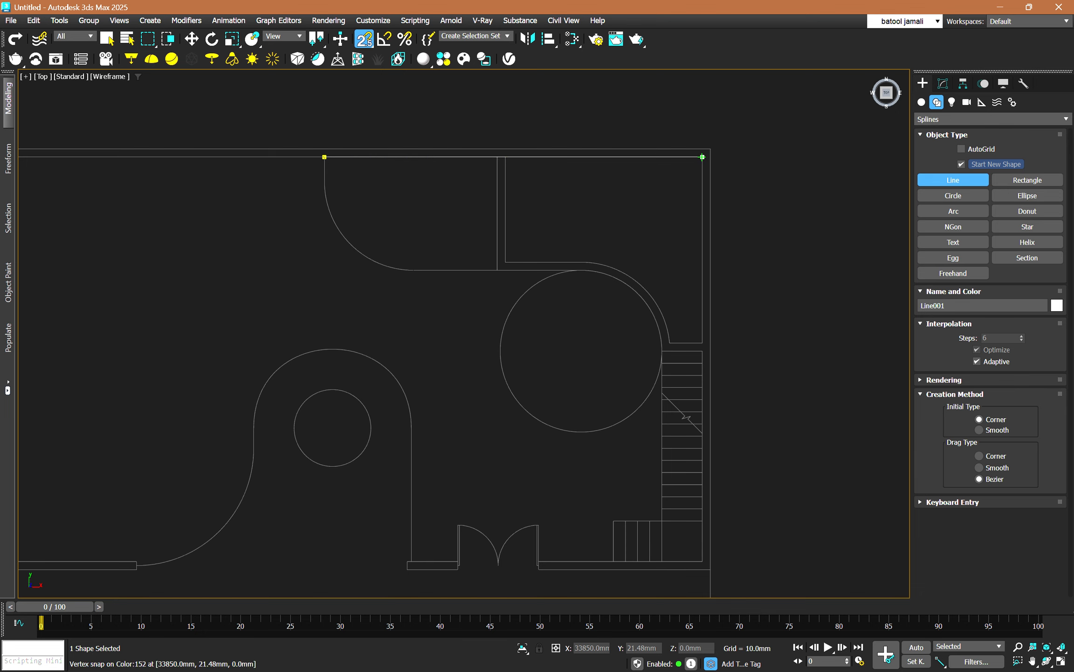
{"action": "left_click", "coordinate": [702, 157]}
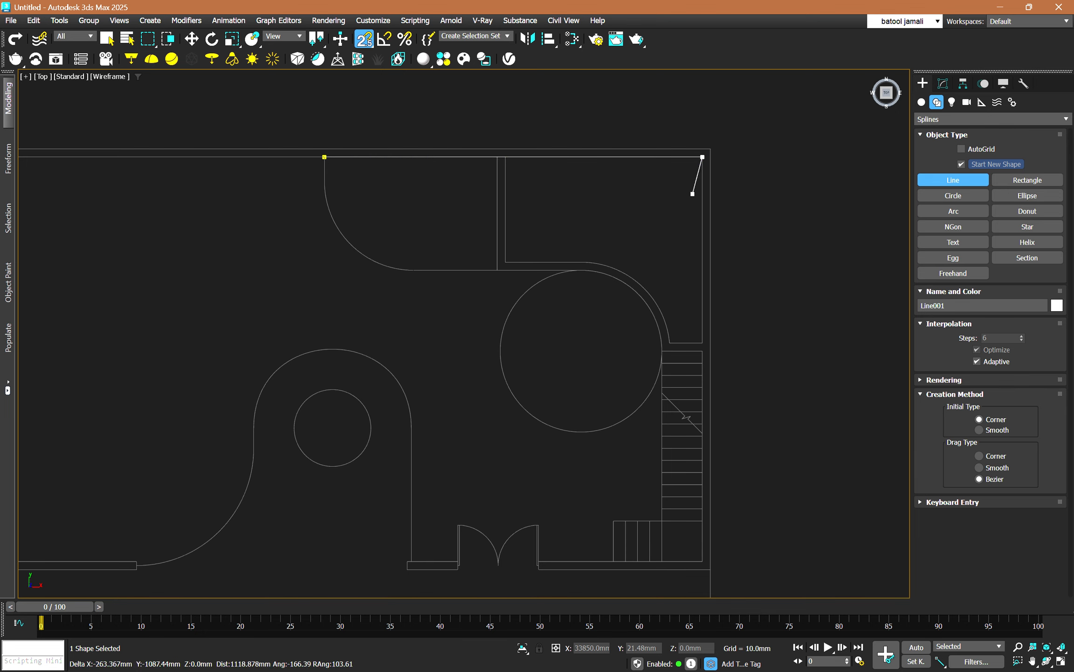
{"action": "left_click", "coordinate": [702, 351]}
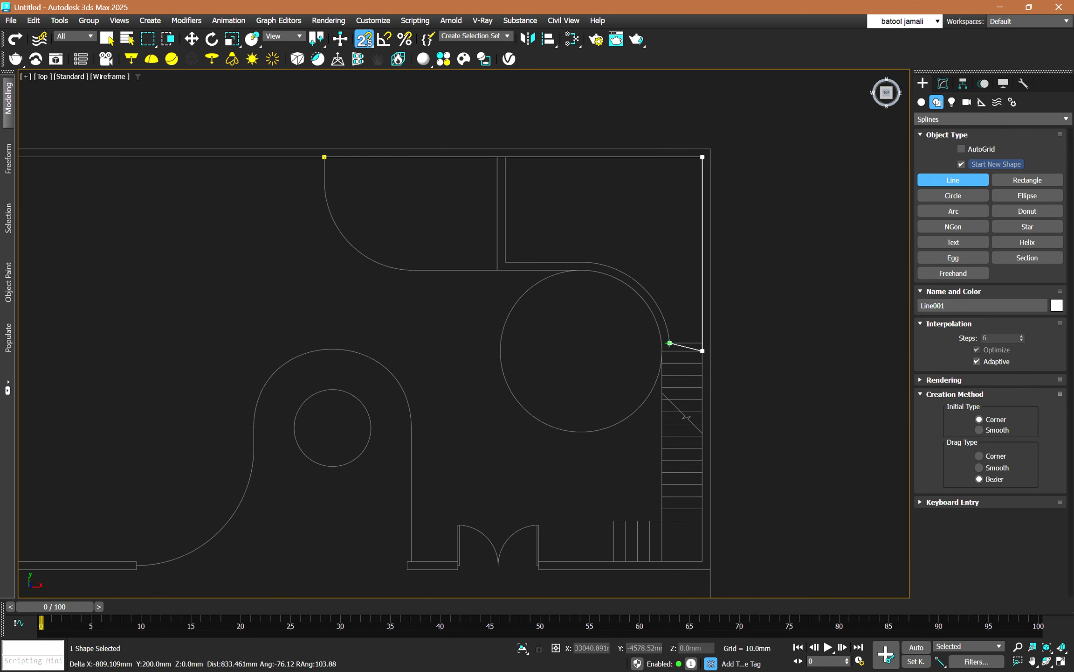
{"action": "scroll", "coordinate": [661, 354], "scroll_direction": "up", "scroll_amount": 2}
{"action": "scroll", "coordinate": [661, 354], "scroll_direction": "up", "scroll_amount": 3}
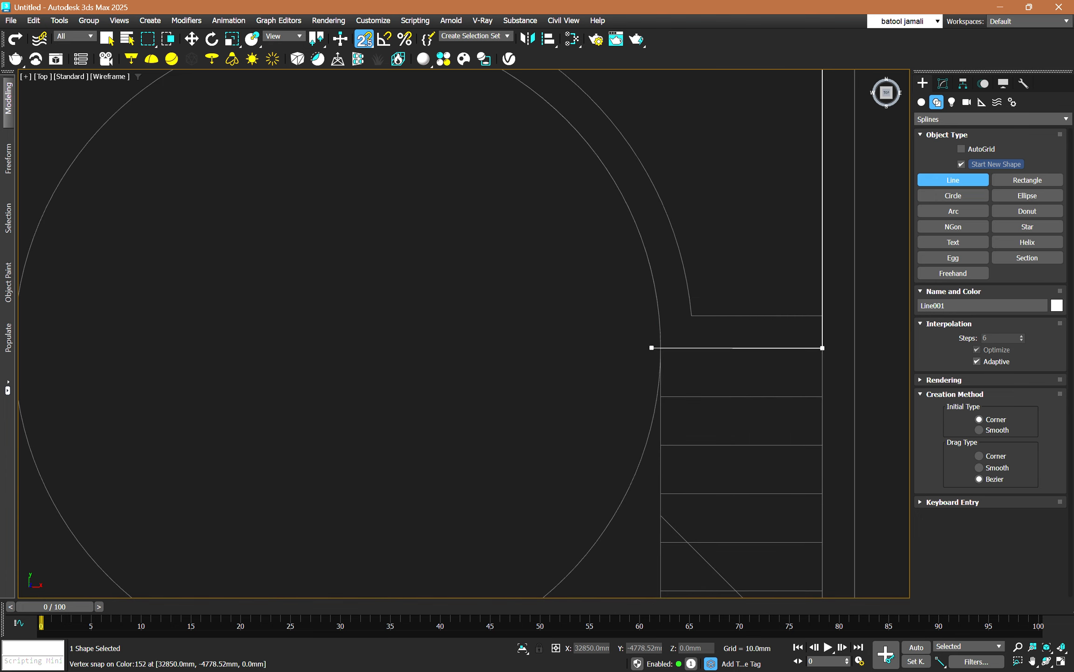
{"action": "left_click", "coordinate": [661, 348]}
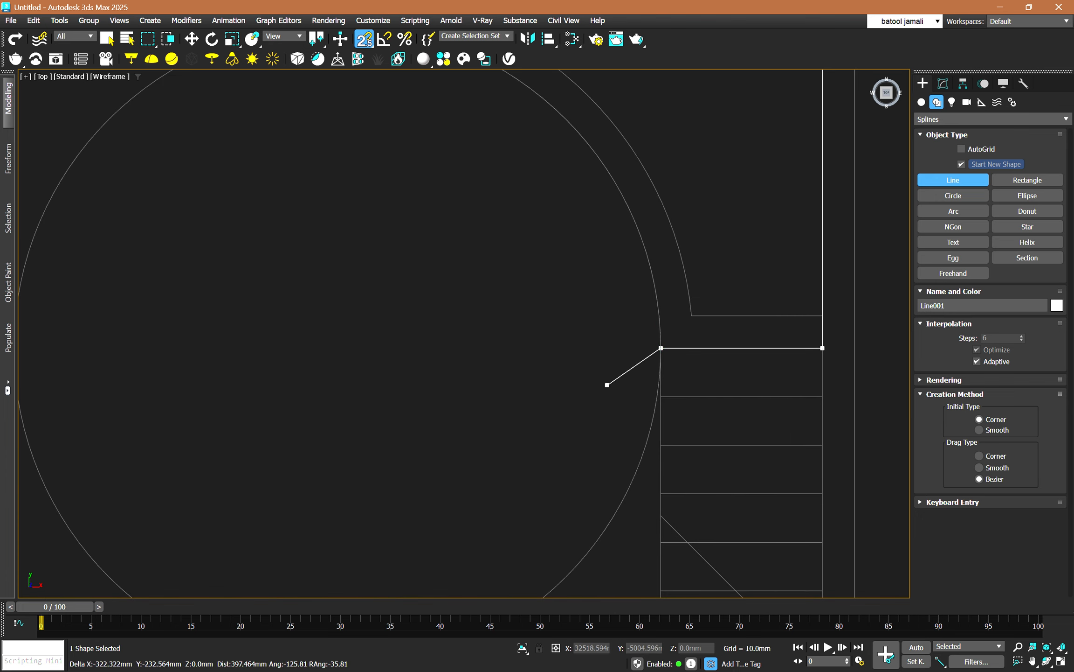
Continue the line from the stair corner with a Bezier curve following the large circle up to its topmost point.
{"action": "scroll", "coordinate": [627, 391], "scroll_direction": "down", "scroll_amount": 2}
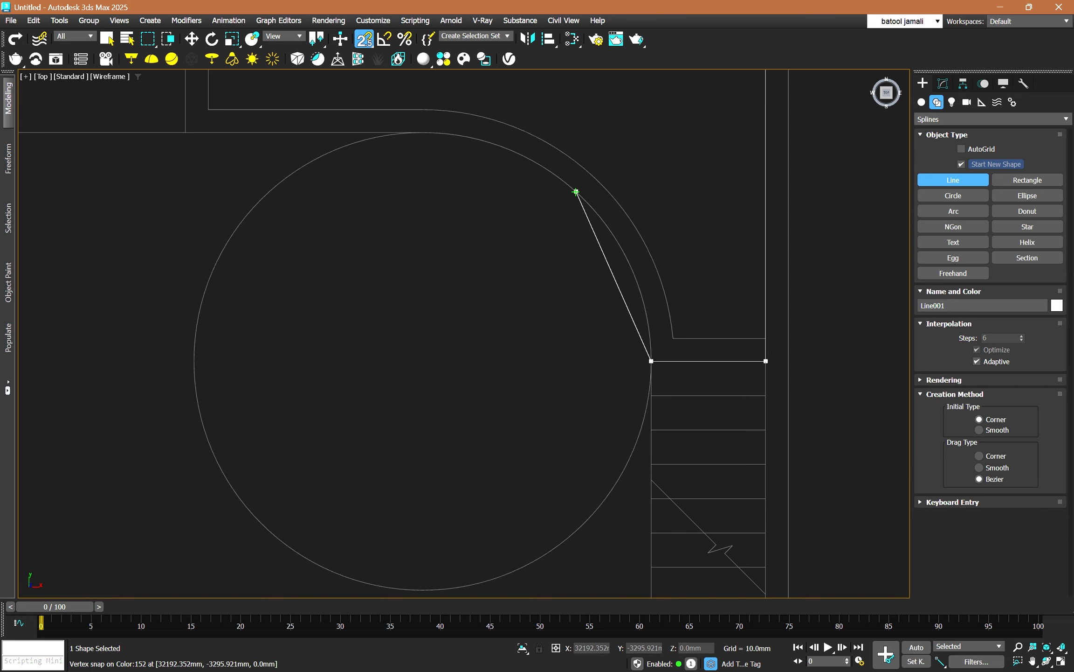
{"action": "left_click_drag", "start_coordinate": [576, 191], "coordinate": [399, 134]}
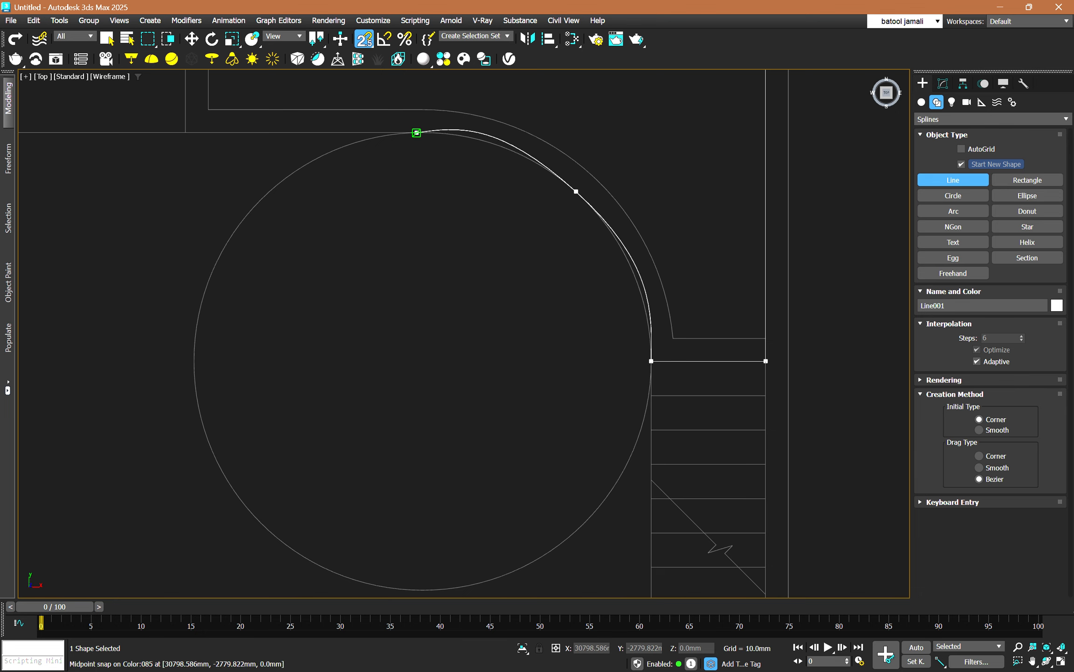
{"action": "left_click", "coordinate": [411, 133]}
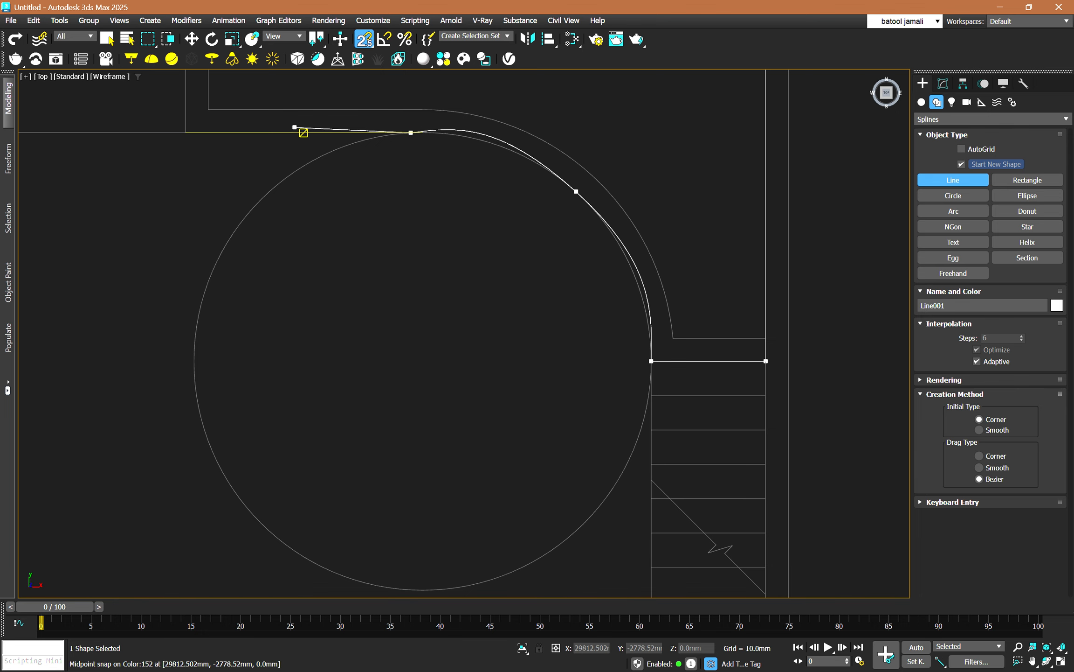
Continue the line to the curved partition's lower end, curve it through the partition's arc to its upper end, and close it at the starting point.
{"action": "scroll", "coordinate": [257, 150], "scroll_direction": "down", "scroll_amount": 6}
{"action": "scroll", "coordinate": [329, 254], "scroll_direction": "up", "scroll_amount": 4}
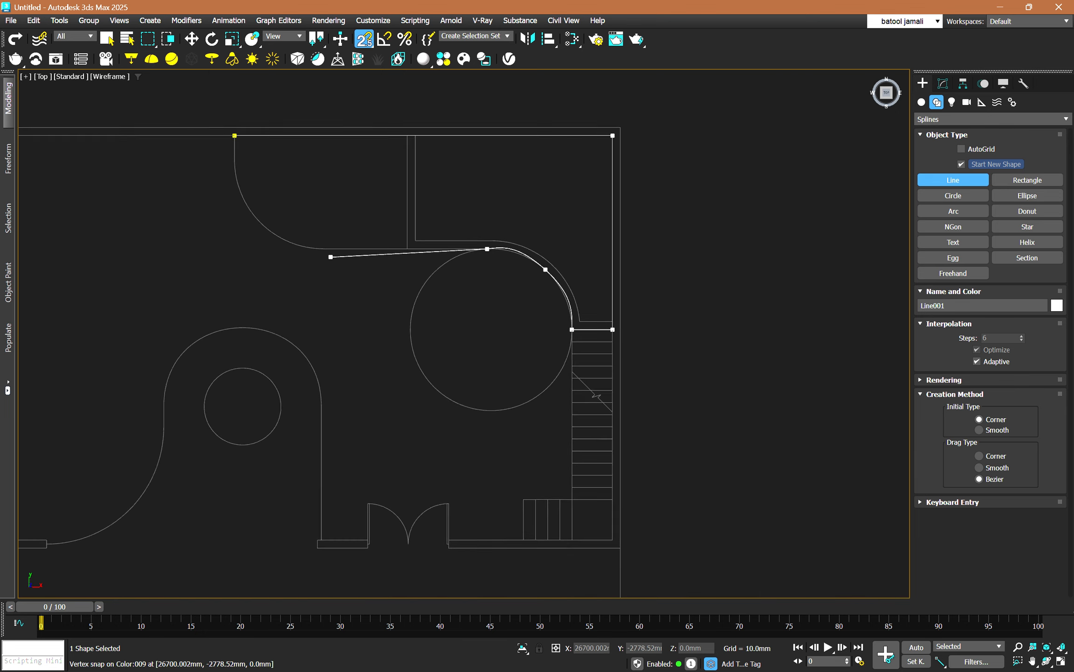
{"action": "left_click", "coordinate": [317, 245]}
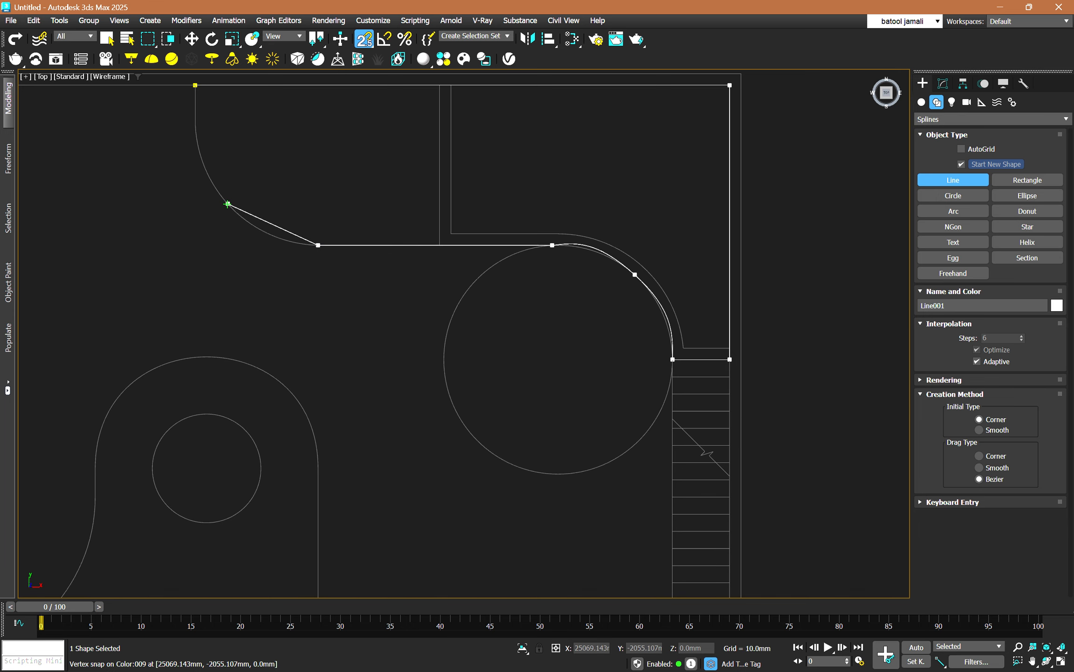
{"action": "left_click_drag", "start_coordinate": [228, 203], "coordinate": [177, 161]}
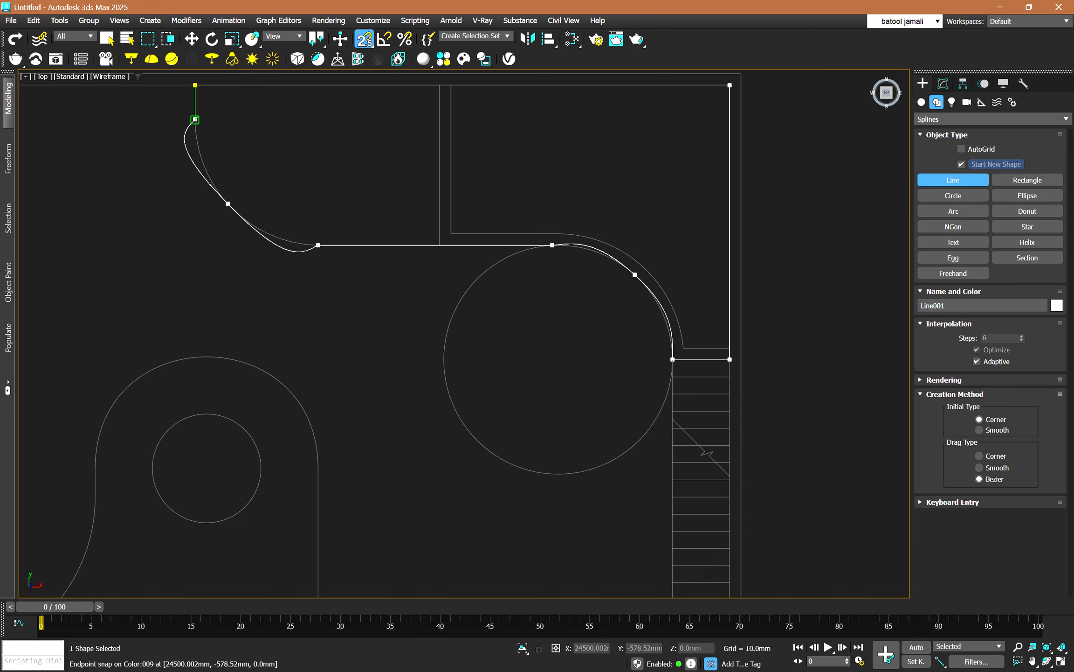
{"action": "left_click", "coordinate": [195, 120]}
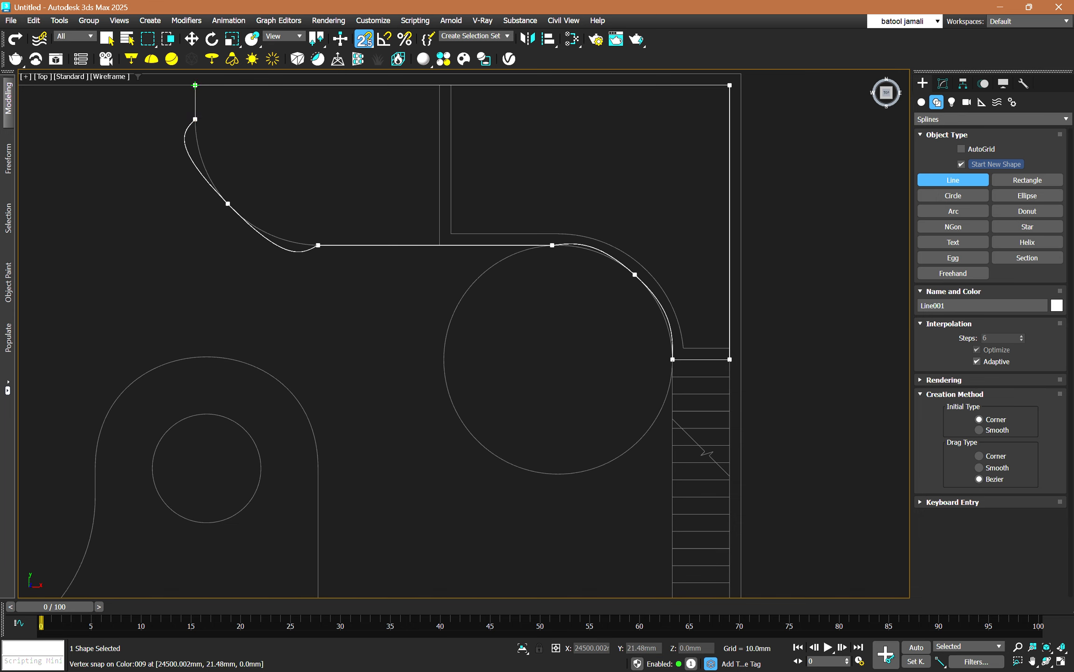
{"action": "left_click", "coordinate": [195, 85]}
{"action": "key", "text": "Return"}
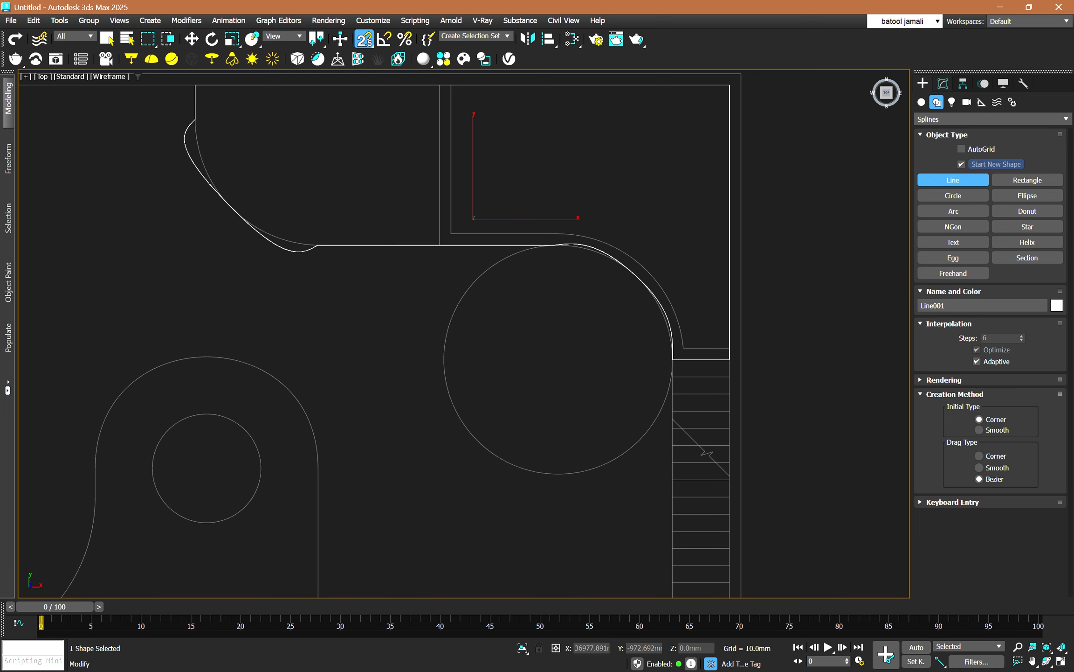
Switch the traced line to Vertex editing and turn snapping off.
{"action": "left_click", "coordinate": [943, 84]}
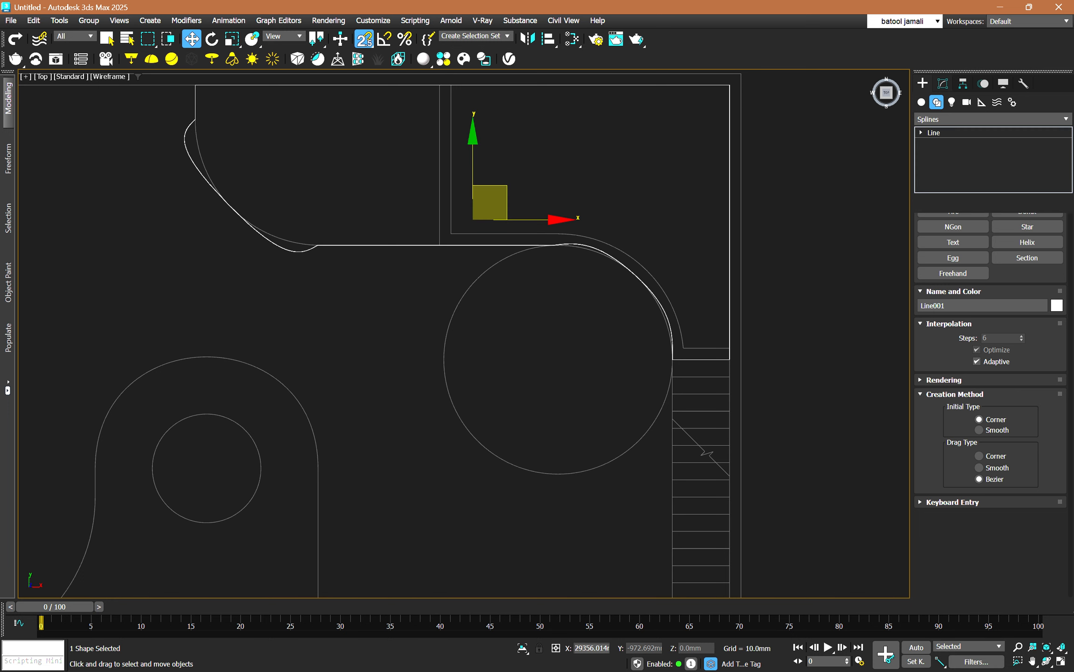
{"action": "left_click", "coordinate": [921, 133]}
{"action": "right_click", "coordinate": [939, 143]}
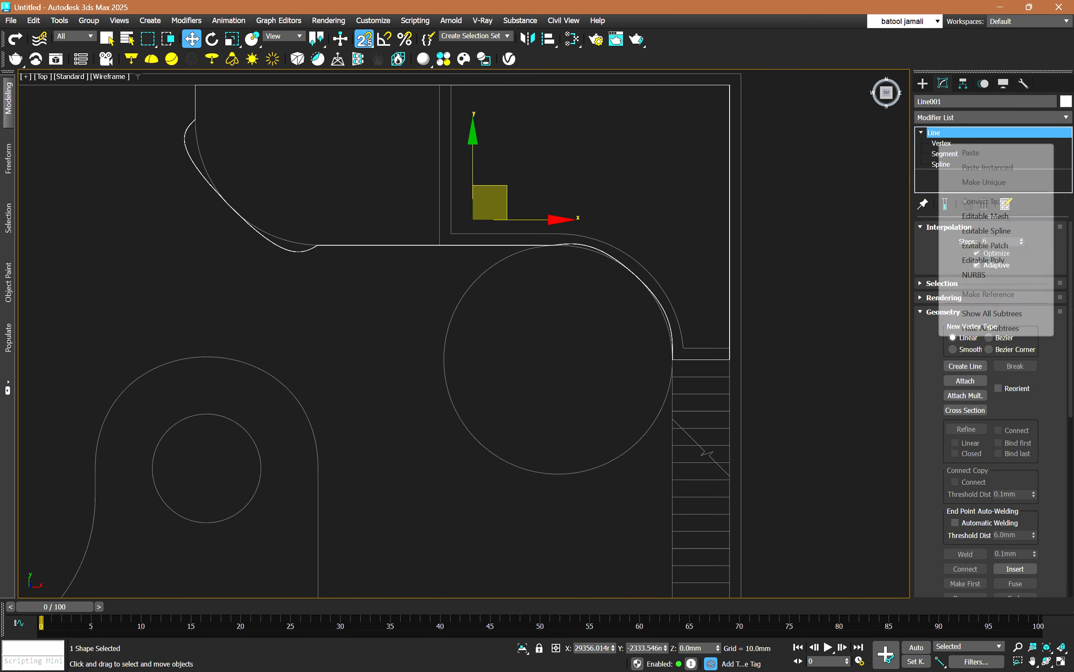
{"action": "left_click", "coordinate": [937, 143]}
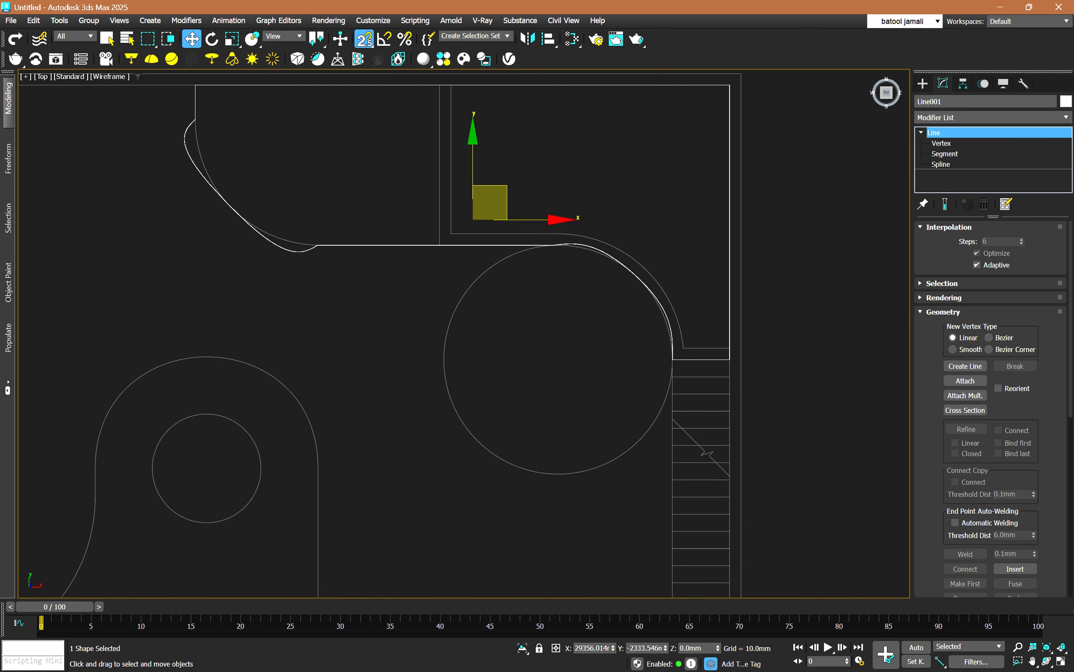
{"action": "left_click", "coordinate": [937, 143]}
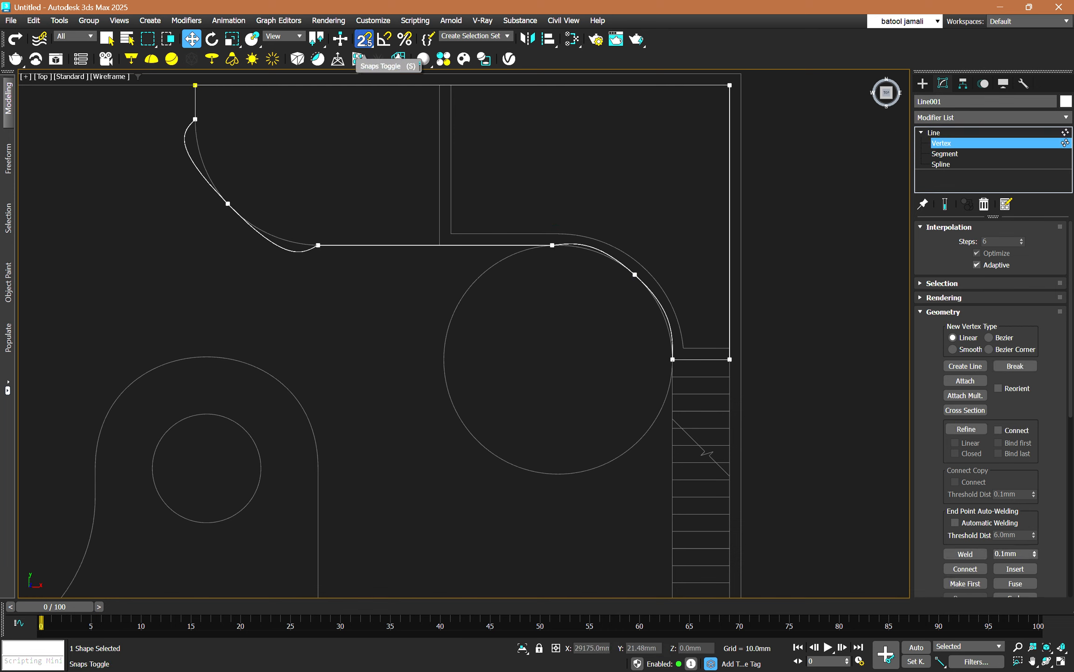
{"action": "left_click", "coordinate": [364, 38]}
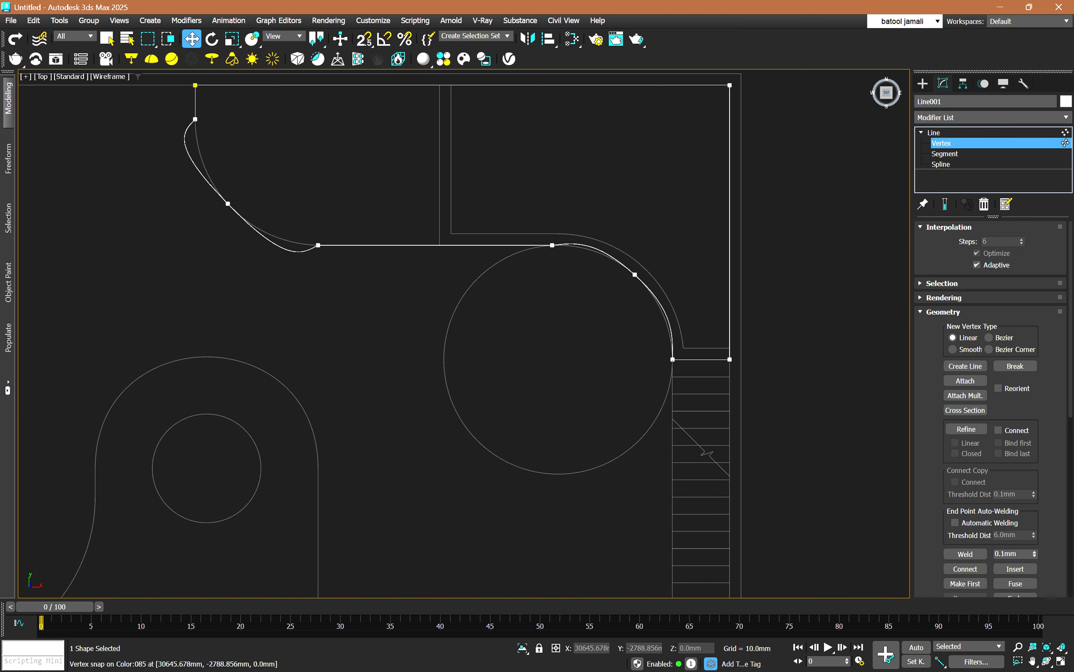
Adjust the Bezier handles of the middle vertex on the large circle's arc so the line follows the circle.
{"action": "left_click", "coordinate": [635, 274]}
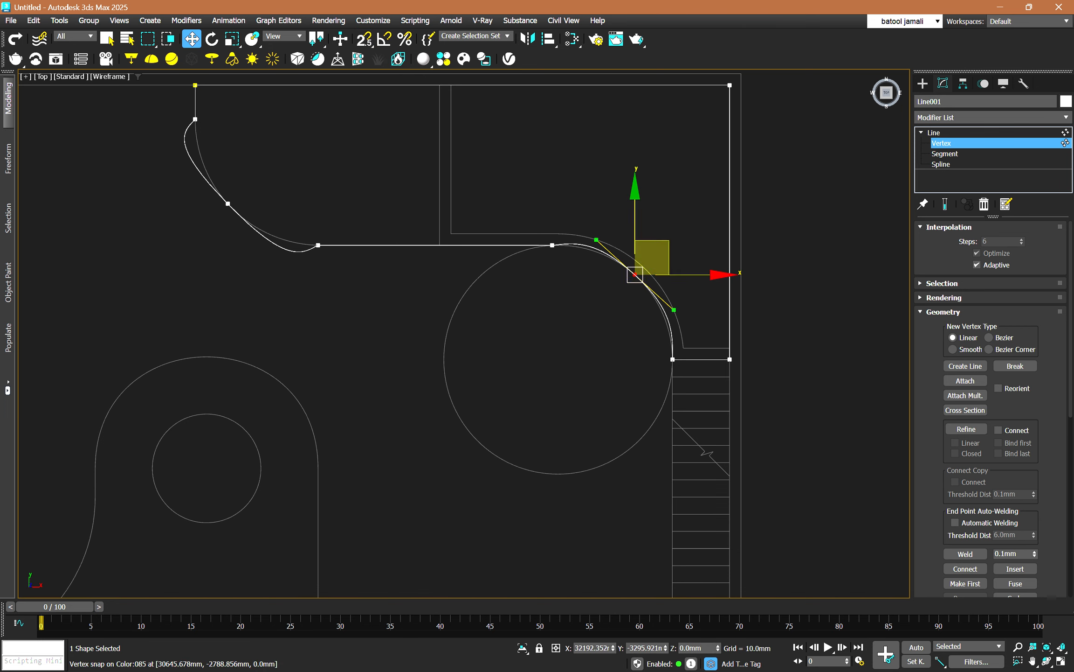
{"action": "scroll", "coordinate": [663, 285], "scroll_direction": "up", "scroll_amount": 3}
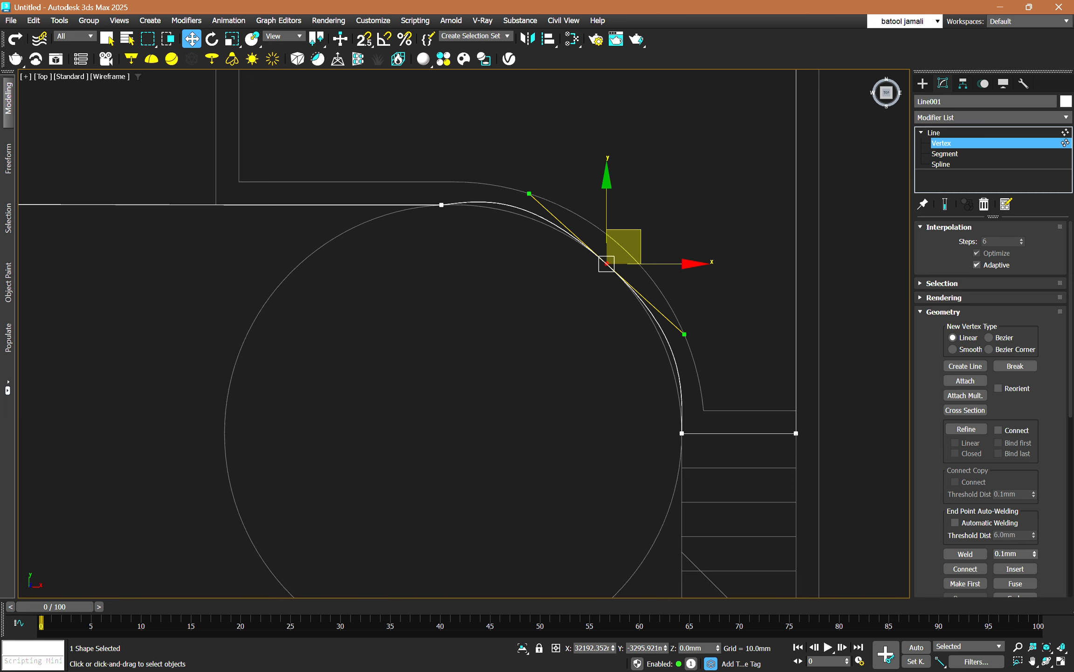
{"action": "mouse_move", "coordinate": [684, 334]}
{"action": "left_mouse_down"}
{"action": "mouse_move", "coordinate": [706, 297]}
{"action": "mouse_move", "coordinate": [682, 335]}
{"action": "left_mouse_up"}
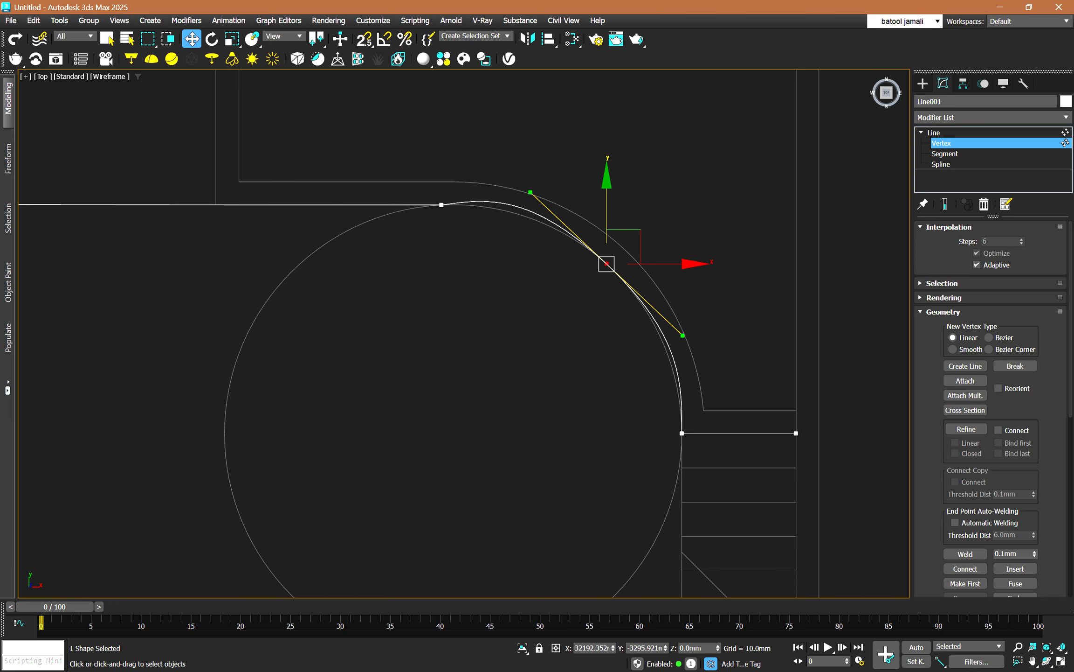
{"action": "left_click_drag", "start_coordinate": [530, 192], "coordinate": [530, 221]}
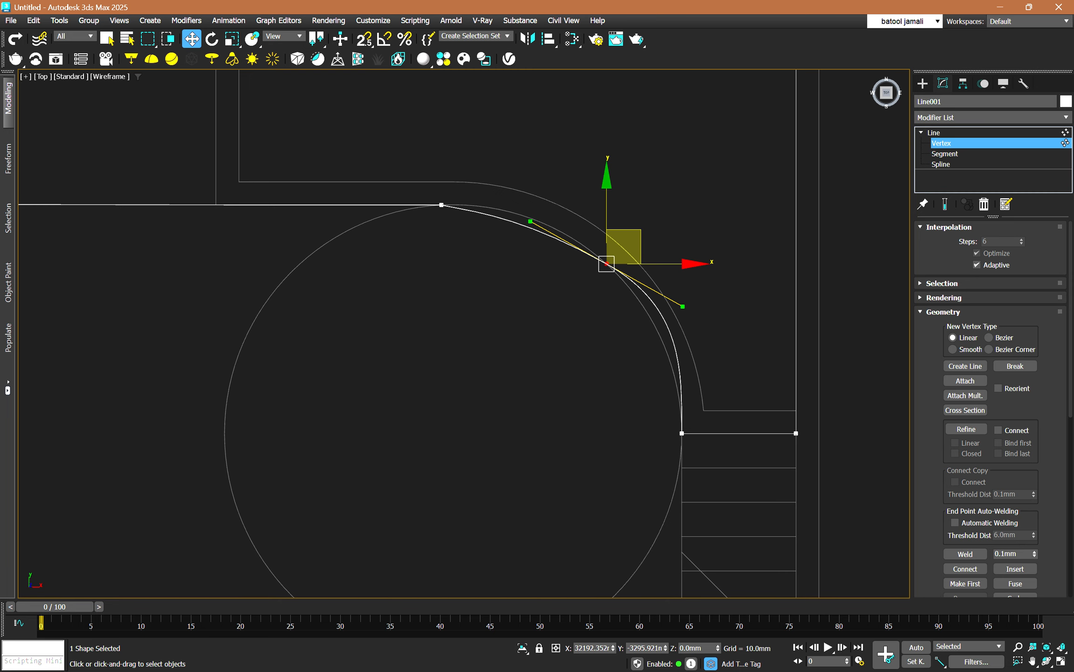
{"action": "left_click_drag", "start_coordinate": [530, 221], "coordinate": [549, 207]}
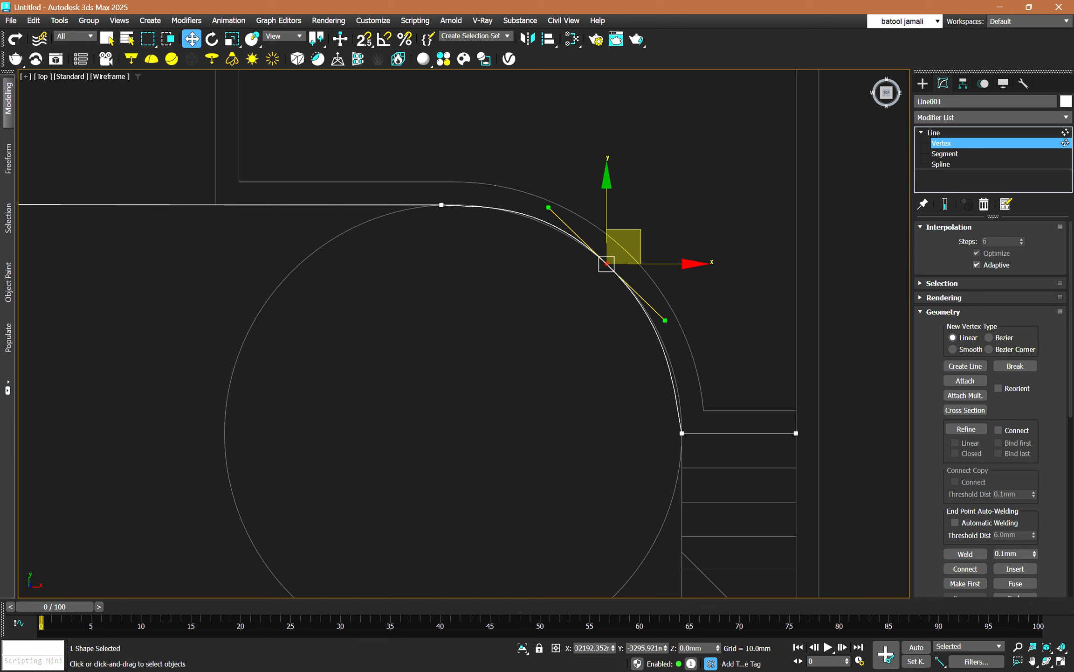
Snap the large arc's middle vertex to a nearby midpoint on the circle and fine-tune its Bezier handles with snapping off.
{"action": "left_click", "coordinate": [364, 39]}
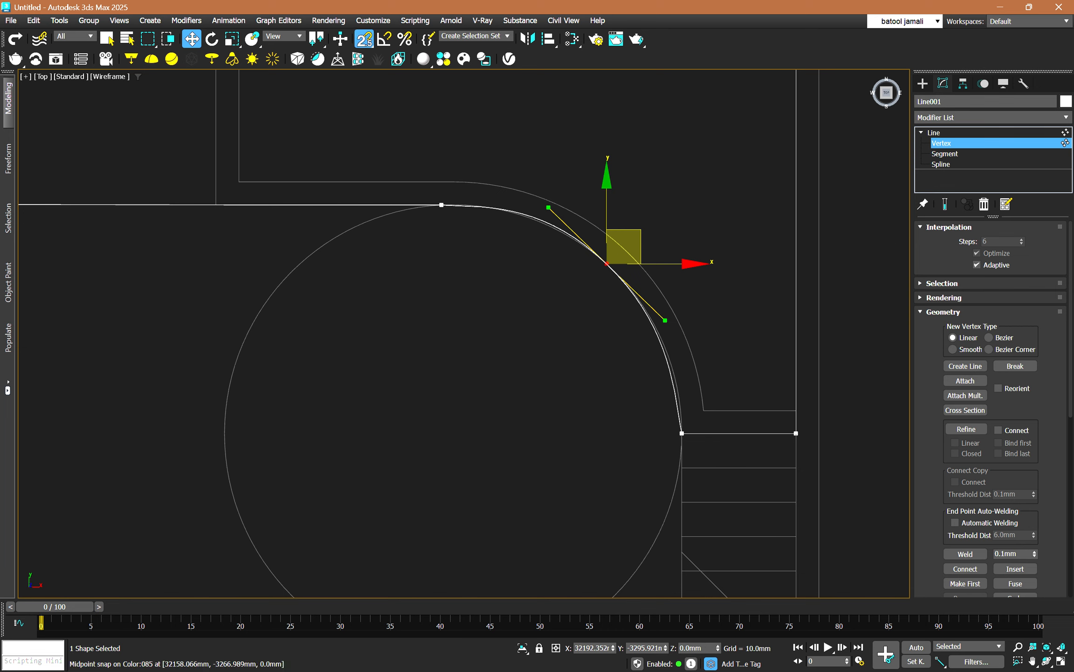
{"action": "left_click_drag", "start_coordinate": [606, 264], "coordinate": [610, 267]}
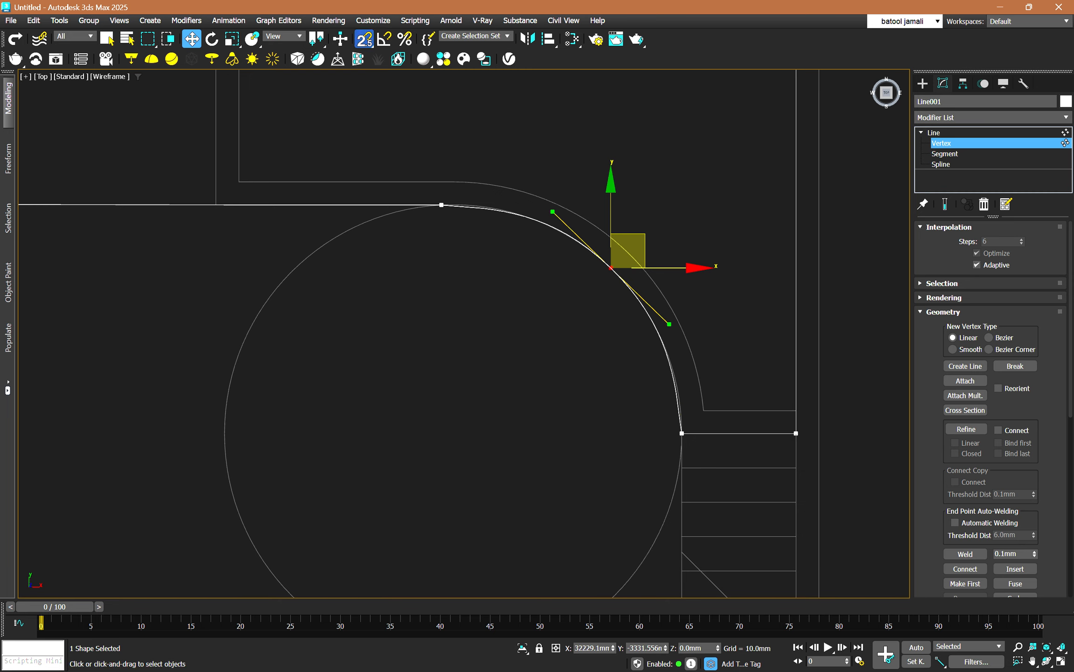
{"action": "key", "text": "s"}
{"action": "left_click_drag", "start_coordinate": [552, 211], "coordinate": [551, 210]}
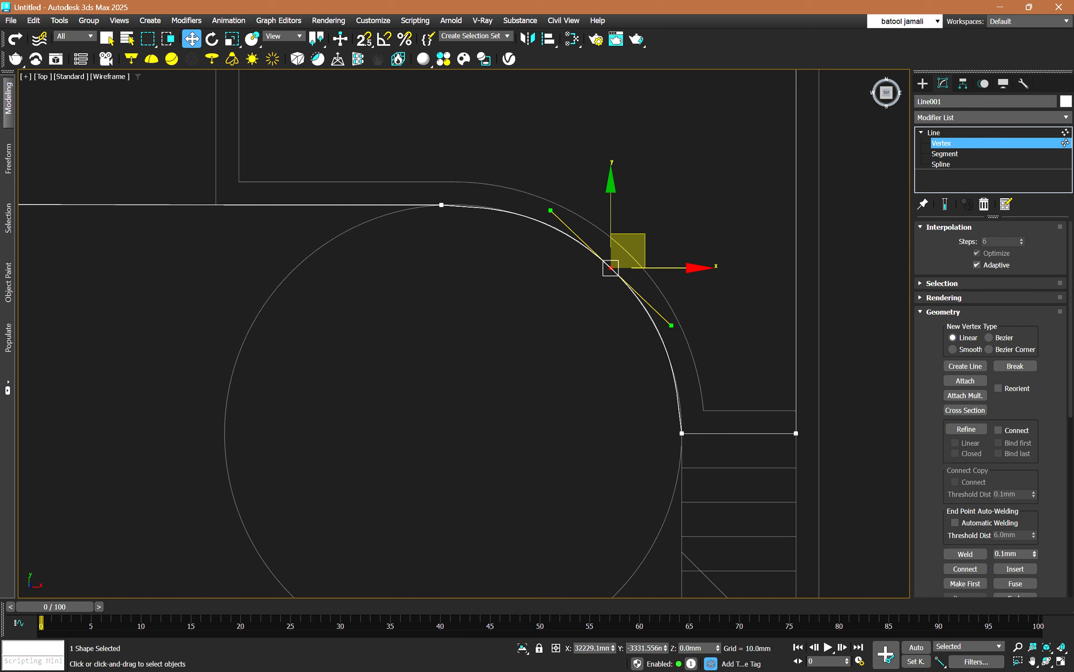
Shorten and rotate the Bezier handles of the curved partition's middle vertex so the line follows its arc.
{"action": "scroll", "coordinate": [714, 261], "scroll_direction": "down", "scroll_amount": 2}
{"action": "scroll", "coordinate": [257, 177], "scroll_direction": "up", "scroll_amount": 1}
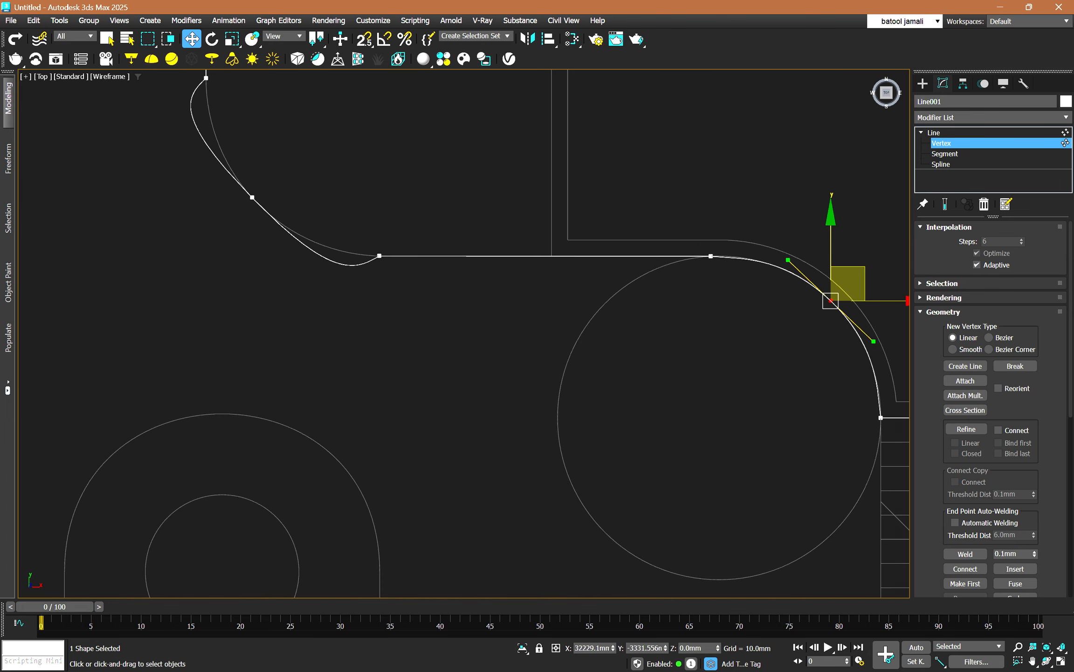
{"action": "scroll", "coordinate": [253, 187], "scroll_direction": "up", "scroll_amount": 2}
{"action": "left_click", "coordinate": [252, 201]}
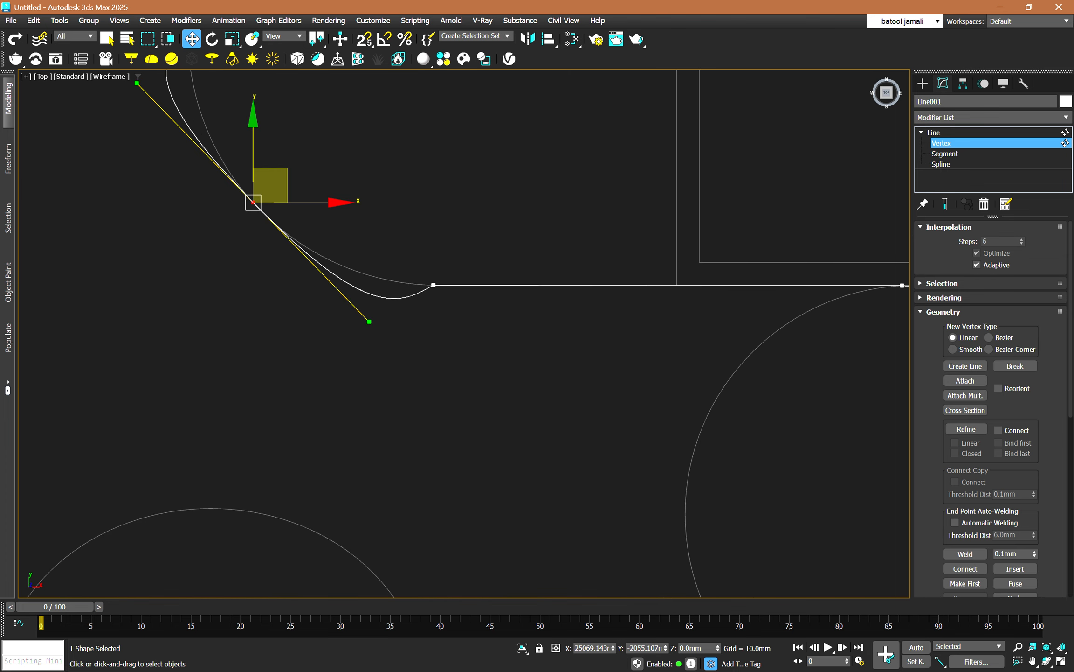
{"action": "scroll", "coordinate": [560, 311], "scroll_direction": "down", "scroll_amount": 2}
{"action": "scroll", "coordinate": [343, 190], "scroll_direction": "up", "scroll_amount": 1}
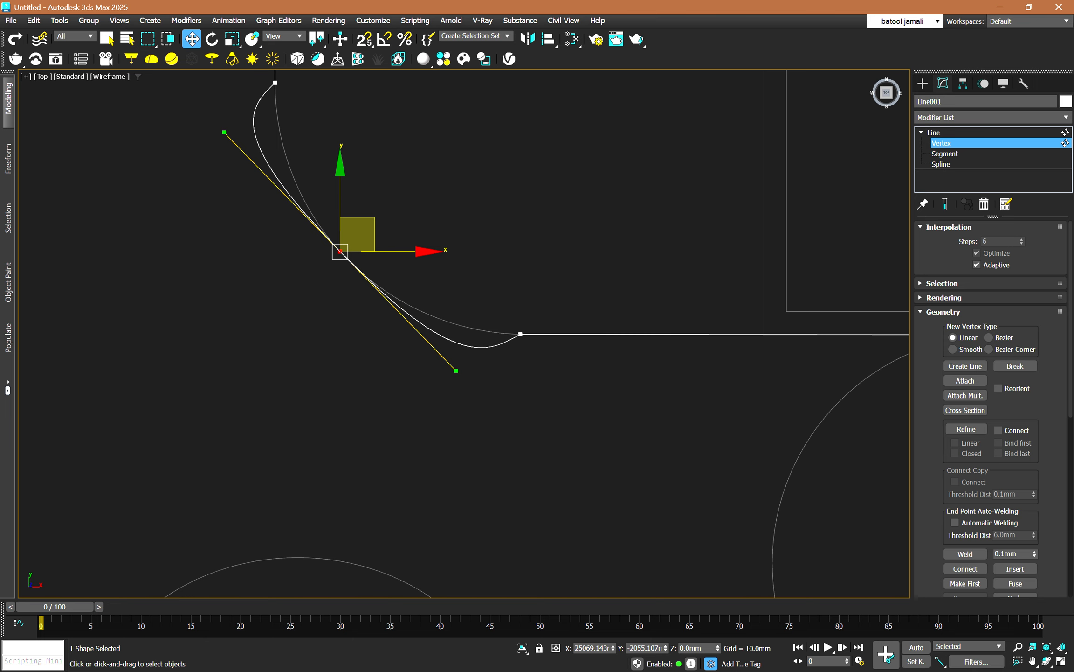
{"action": "left_click_drag", "start_coordinate": [224, 132], "coordinate": [286, 186]}
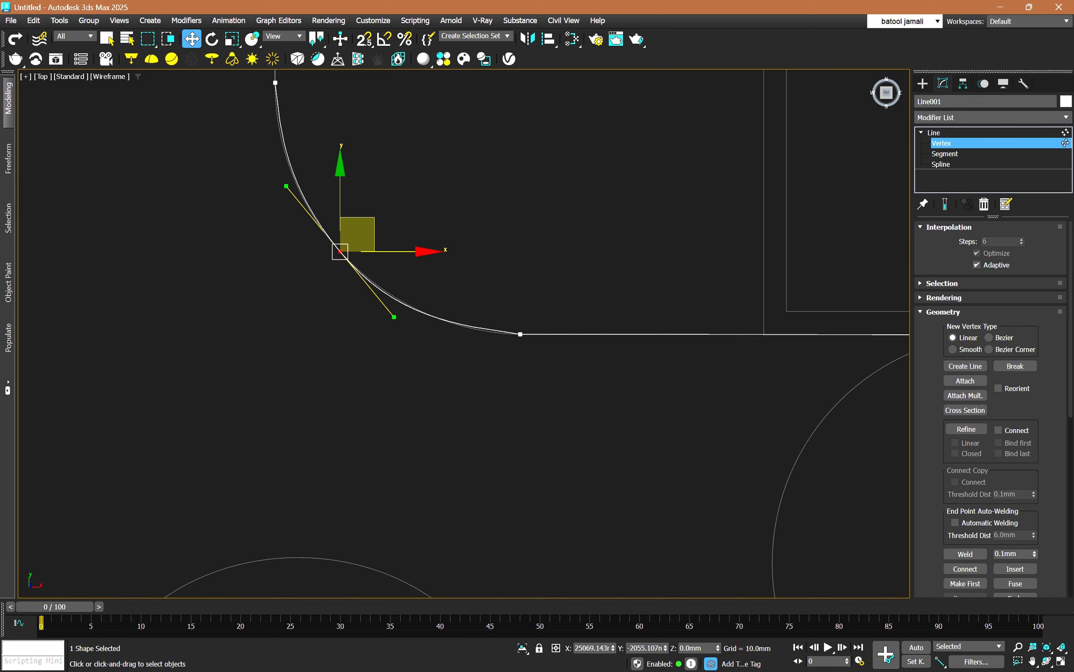
{"action": "key", "text": "s"}
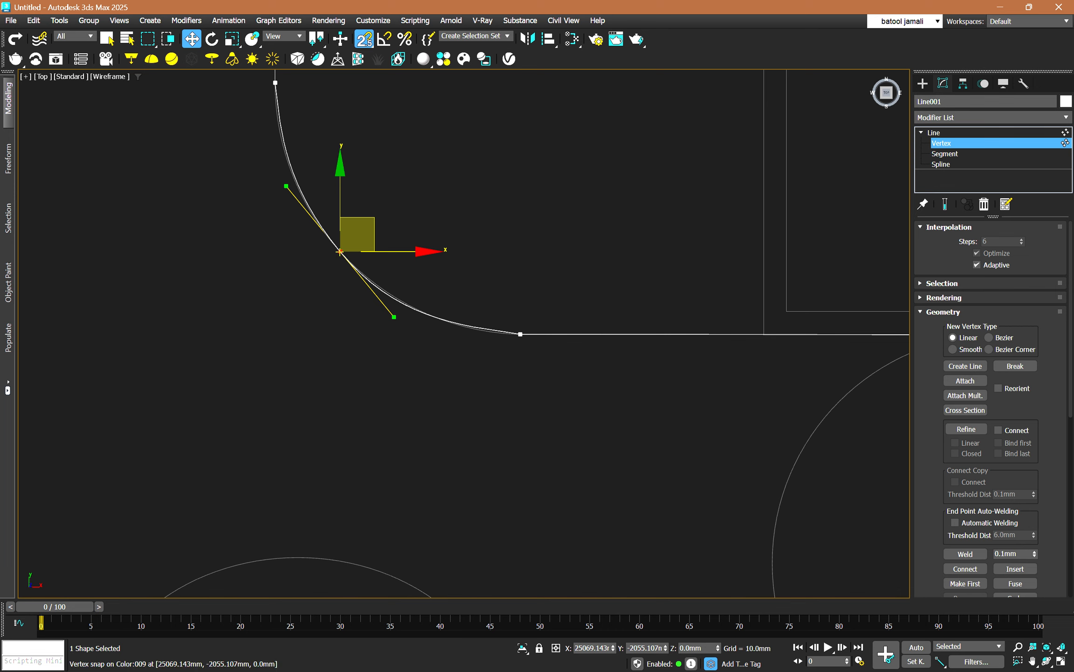
{"action": "left_click_drag", "start_coordinate": [339, 252], "coordinate": [335, 247]}
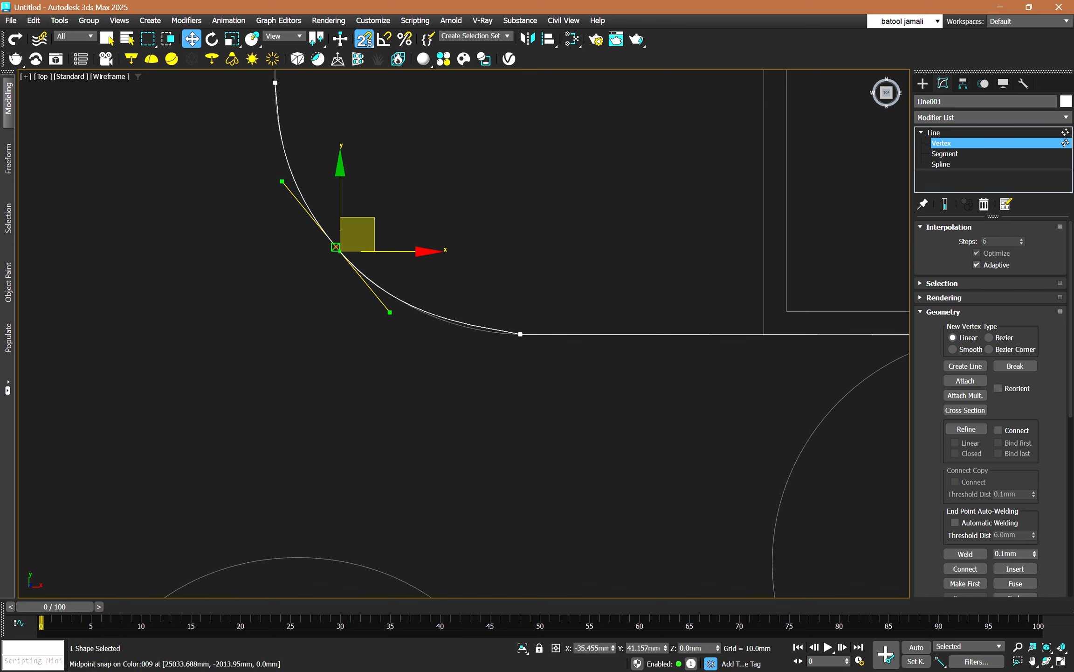
{"action": "left_click_drag", "start_coordinate": [336, 247], "coordinate": [340, 252]}
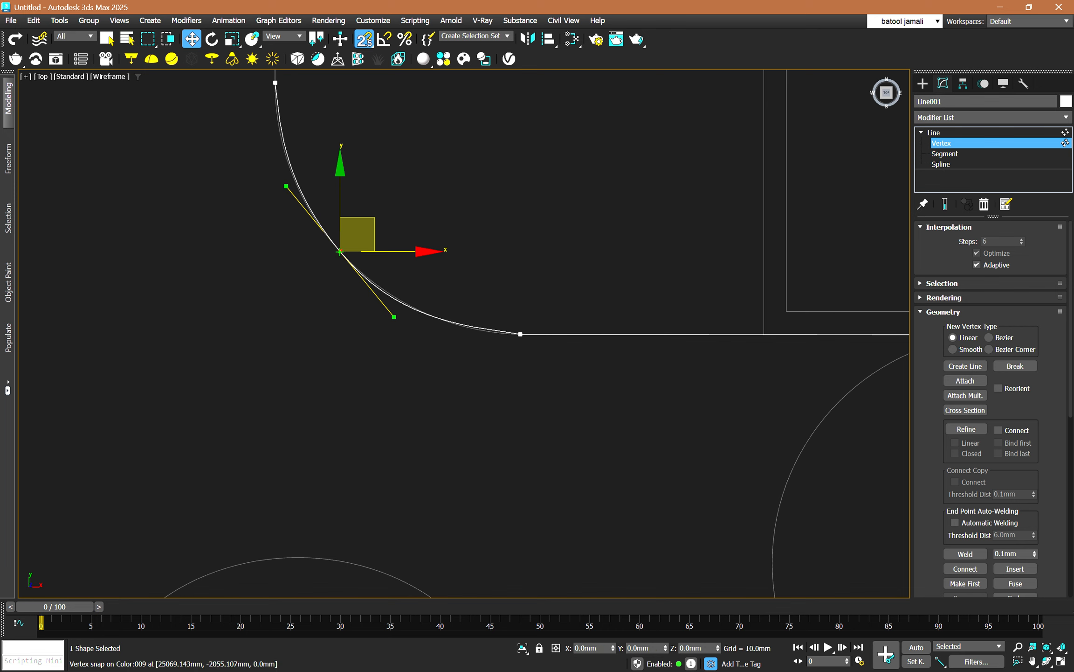
{"action": "key", "text": "s"}
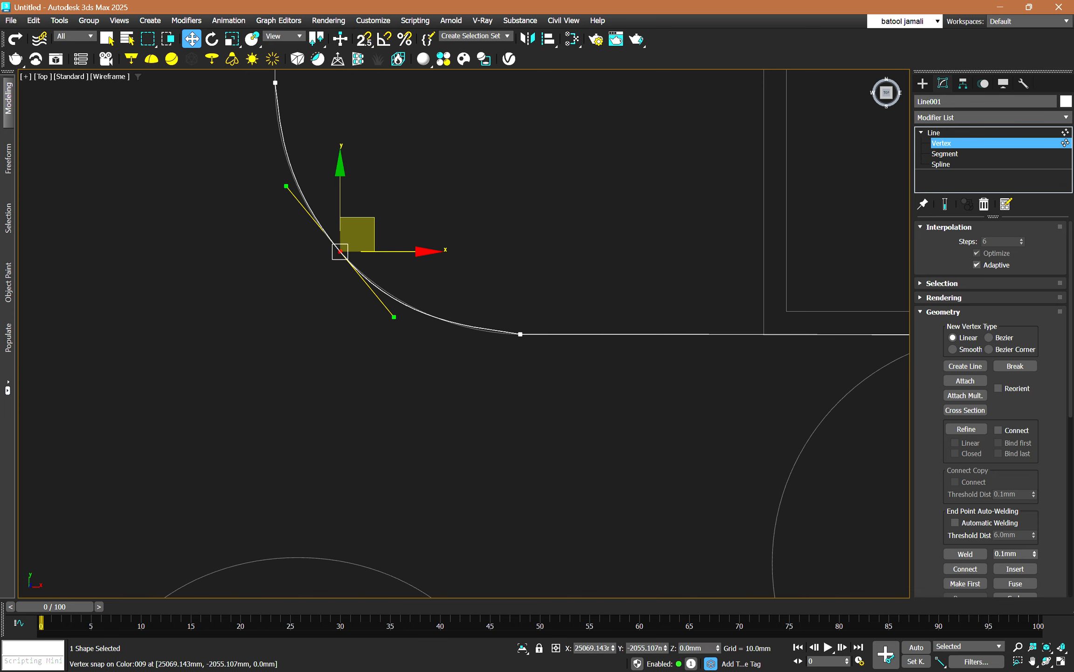
Fine-tune the partition curve's middle handles, then convert its lower end vertex to Bezier Corner and align that vertex's curve-side handle with the arc.
{"action": "mouse_move", "coordinate": [394, 316]}
{"action": "left_mouse_down"}
{"action": "mouse_move", "coordinate": [407, 318]}
{"action": "mouse_move", "coordinate": [397, 315]}
{"action": "left_mouse_up"}
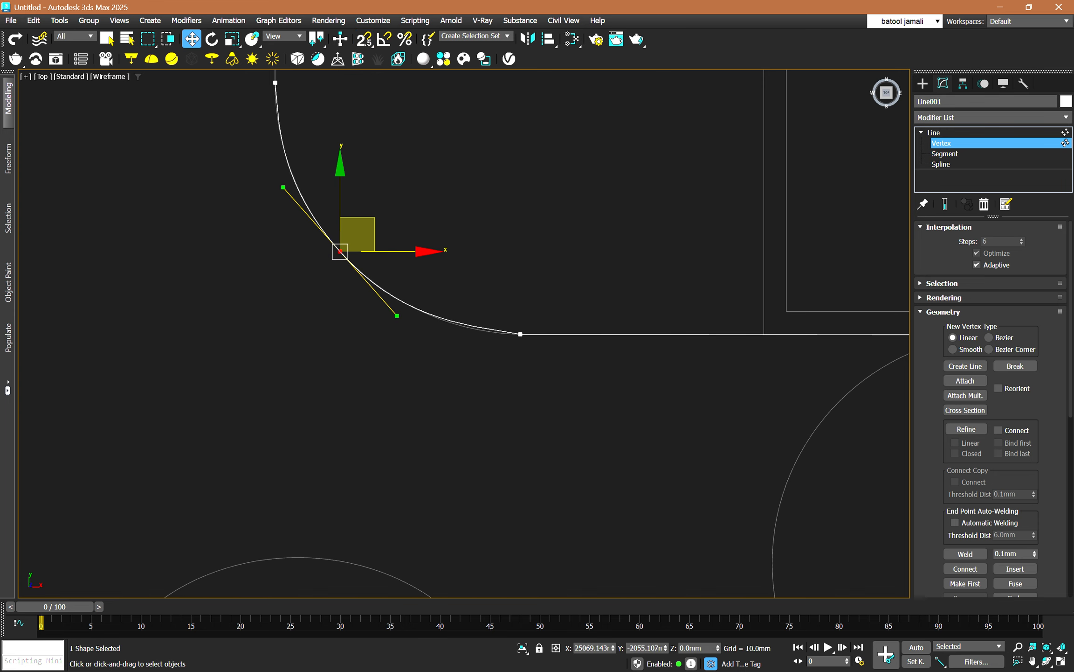
{"action": "left_click", "coordinate": [520, 334]}
{"action": "right_click", "coordinate": [514, 329]}
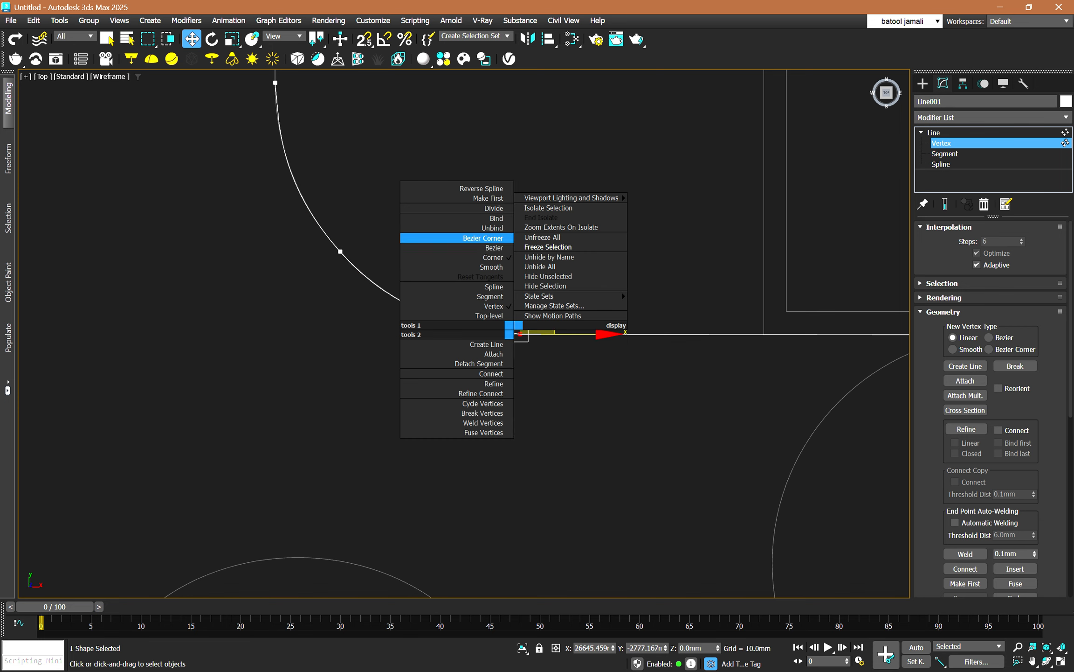
{"action": "left_click", "coordinate": [494, 247]}
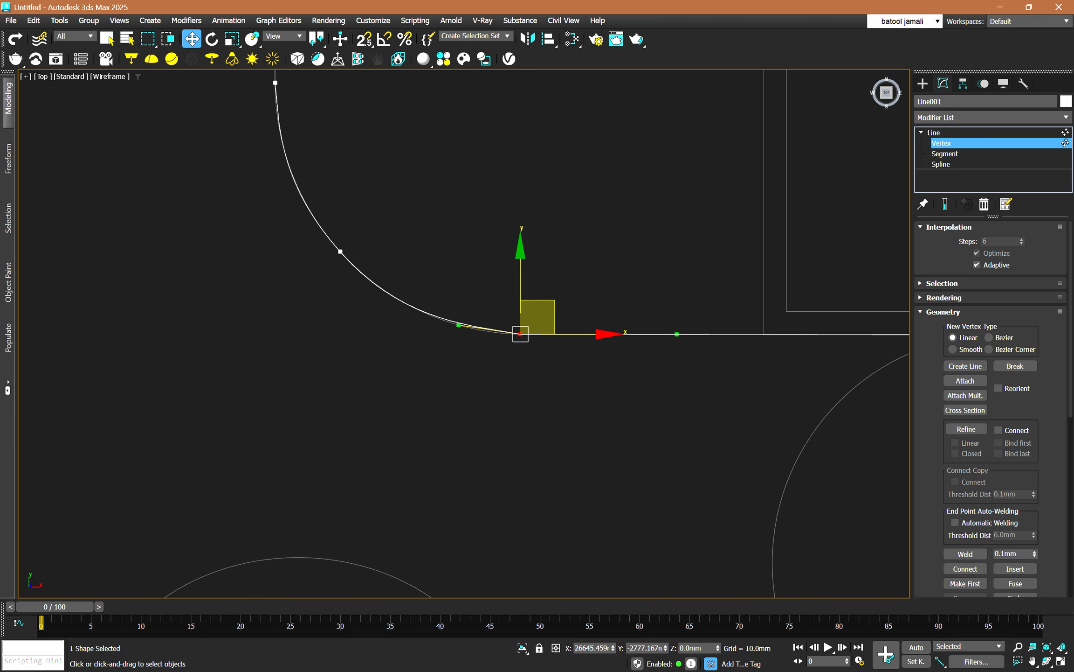
{"action": "left_click_drag", "start_coordinate": [459, 325], "coordinate": [467, 332]}
{"action": "scroll", "coordinate": [521, 385], "scroll_direction": "down", "scroll_amount": 2}
{"action": "scroll", "coordinate": [372, 190], "scroll_direction": "up", "scroll_amount": 2}
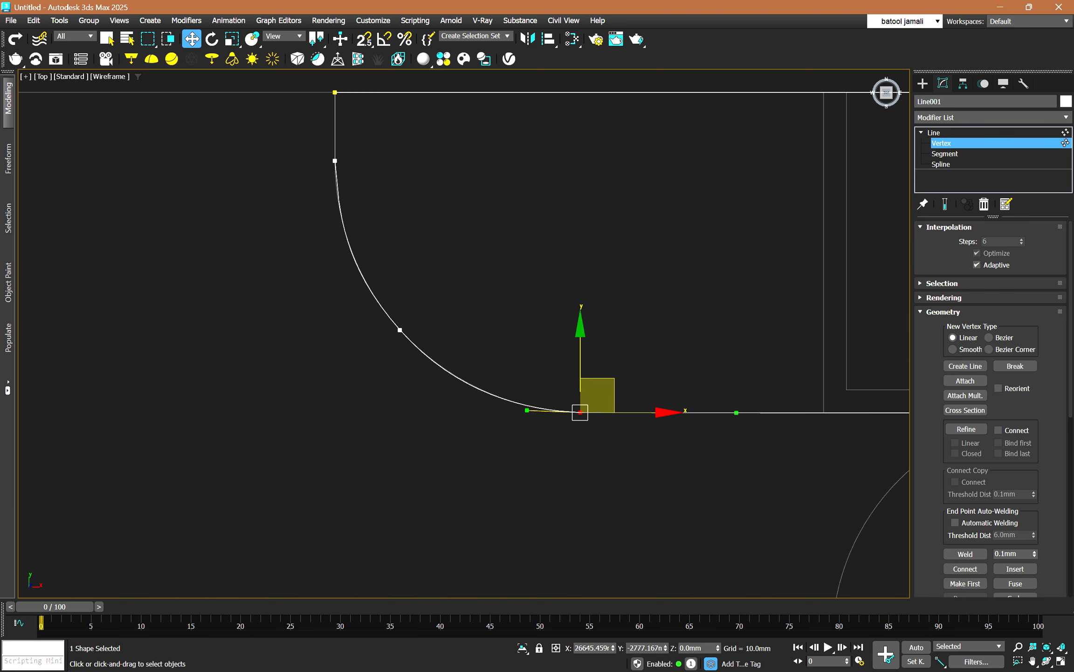
Convert the vertex at the partition curve's upper end to Bezier Corner and adjust its lower handle to follow the arc.
{"action": "left_click", "coordinate": [335, 160]}
{"action": "right_click", "coordinate": [331, 157]}
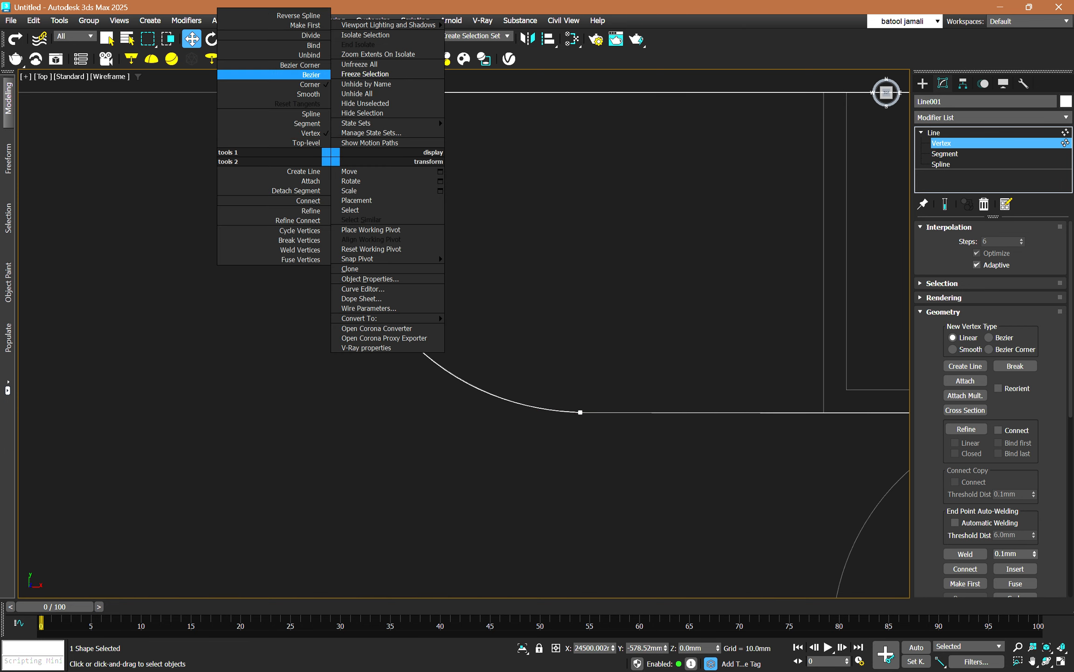
{"action": "left_click", "coordinate": [305, 65]}
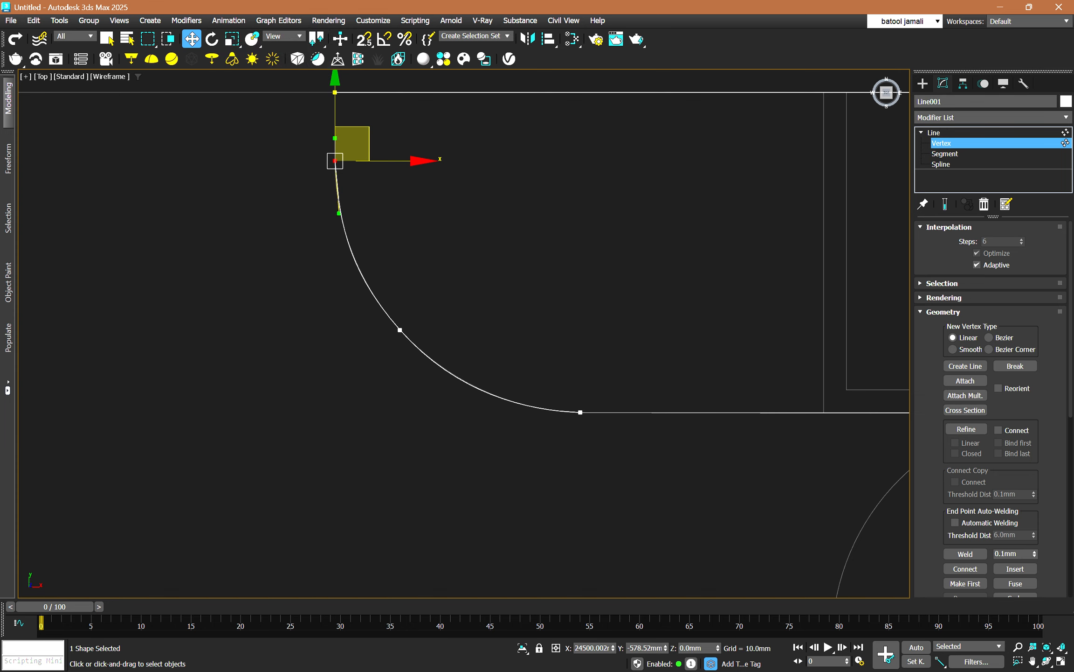
{"action": "left_click_drag", "start_coordinate": [339, 213], "coordinate": [339, 215]}
{"action": "scroll", "coordinate": [346, 452], "scroll_direction": "down", "scroll_amount": 5}
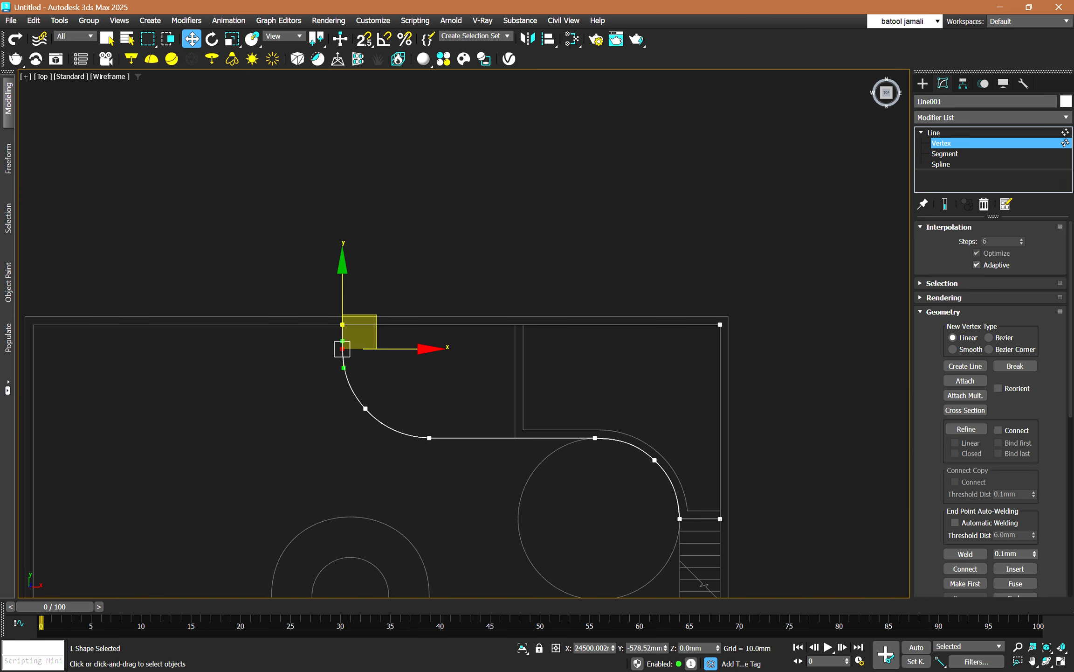
Apply an Extrude modifier of 200 mm to the closed outline and inspect the shaded slab in 3D.
{"action": "key", "text": "1"}
{"action": "left_click", "coordinate": [991, 117]}
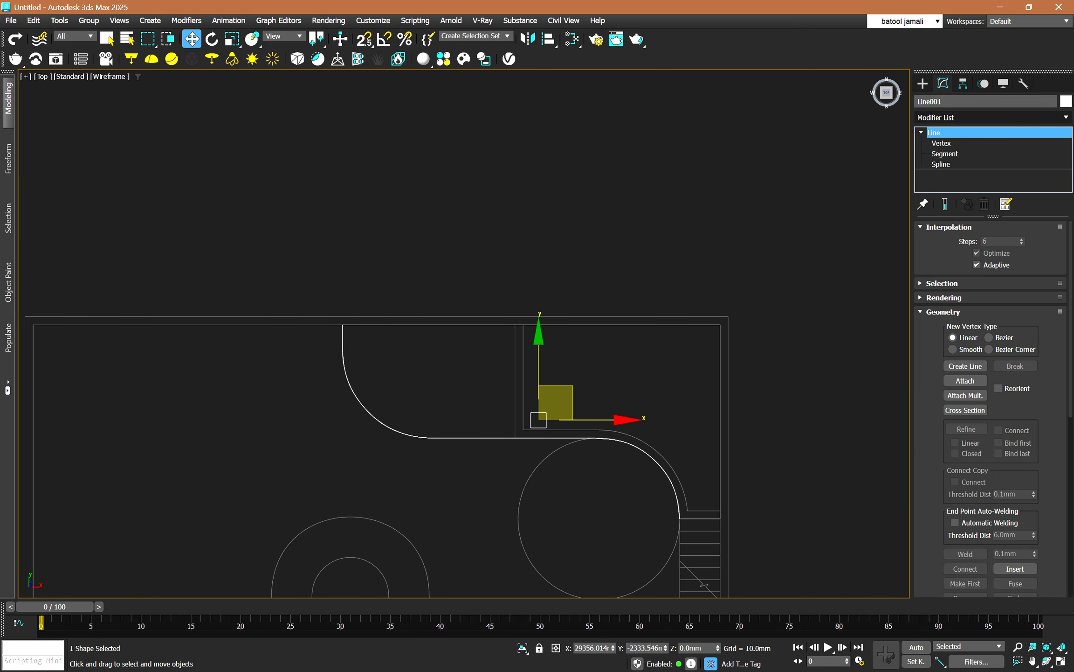
{"action": "type", "text": "ex"}
{"action": "key", "text": "Return"}
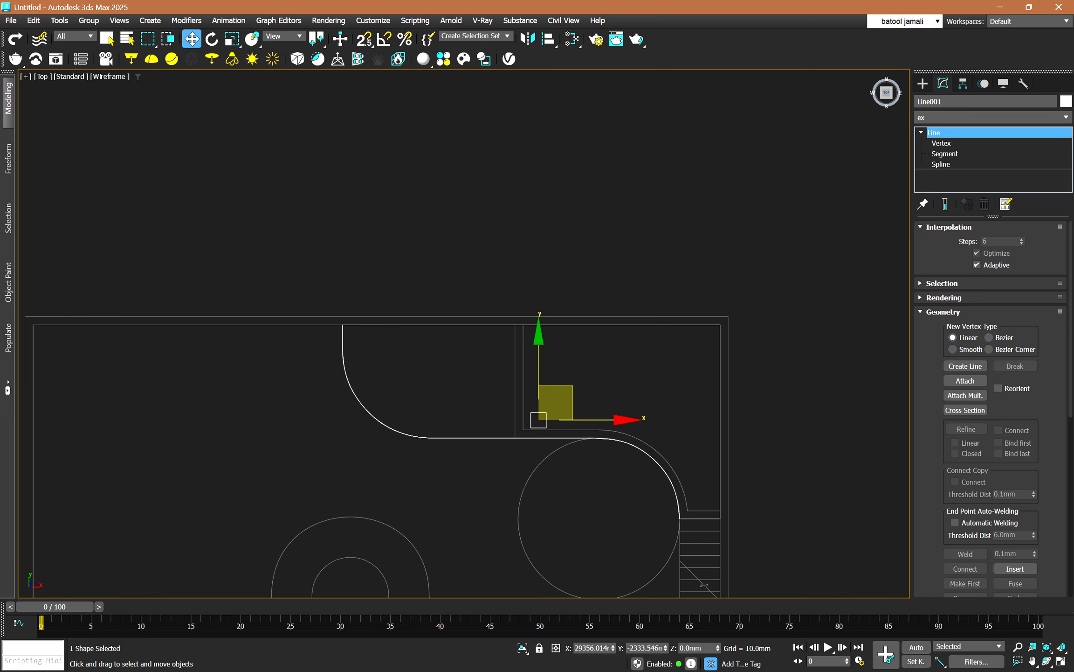
{"action": "double_click", "coordinate": [999, 244]}
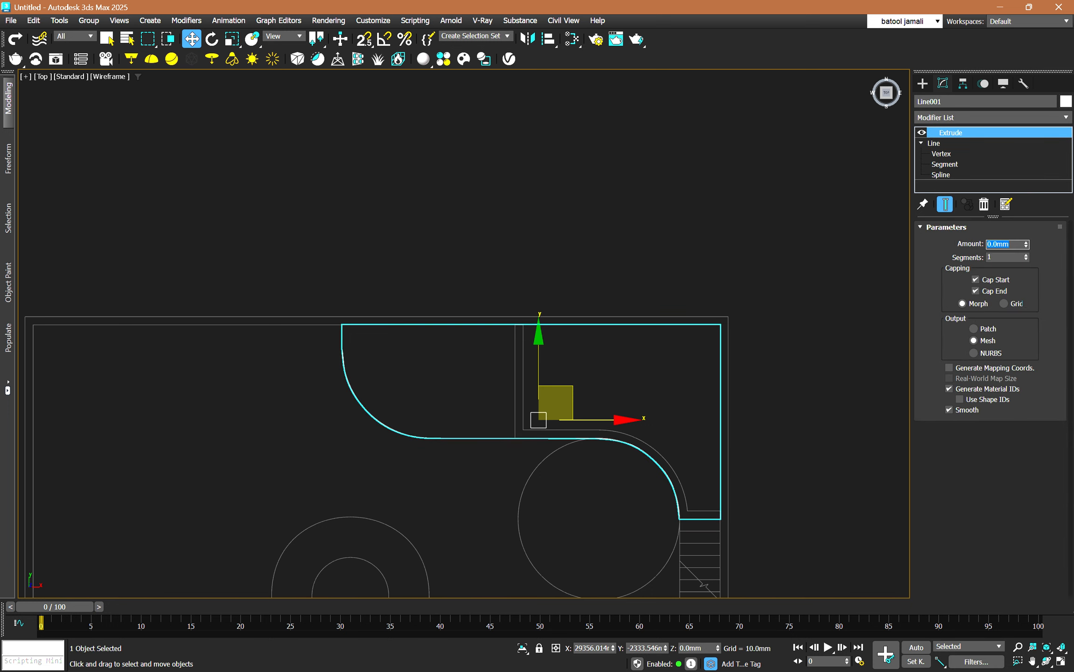
{"action": "type", "text": "200"}
{"action": "key", "text": "Return"}
{"action": "mouse_move", "coordinate": [466, 401]}
{"action": "middle_mouse_down", "text": "alt"}
{"action": "mouse_move", "coordinate": [494, 394]}
{"action": "mouse_move", "coordinate": [537, 343]}
{"action": "middle_mouse_up", "text": "alt"}
{"action": "key", "text": "F3"}
{"action": "scroll", "coordinate": [532, 494], "scroll_direction": "up", "scroll_amount": 3}
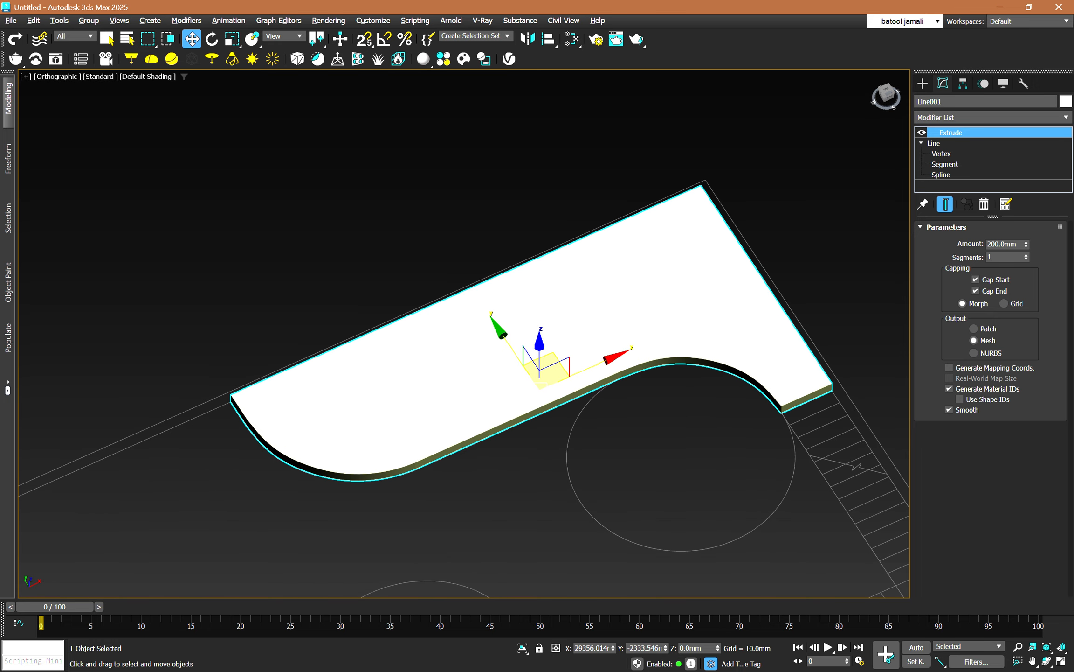
{"action": "middle_click_drag", "start_coordinate": [532, 495], "coordinate": [594, 431], "text": "alt"}
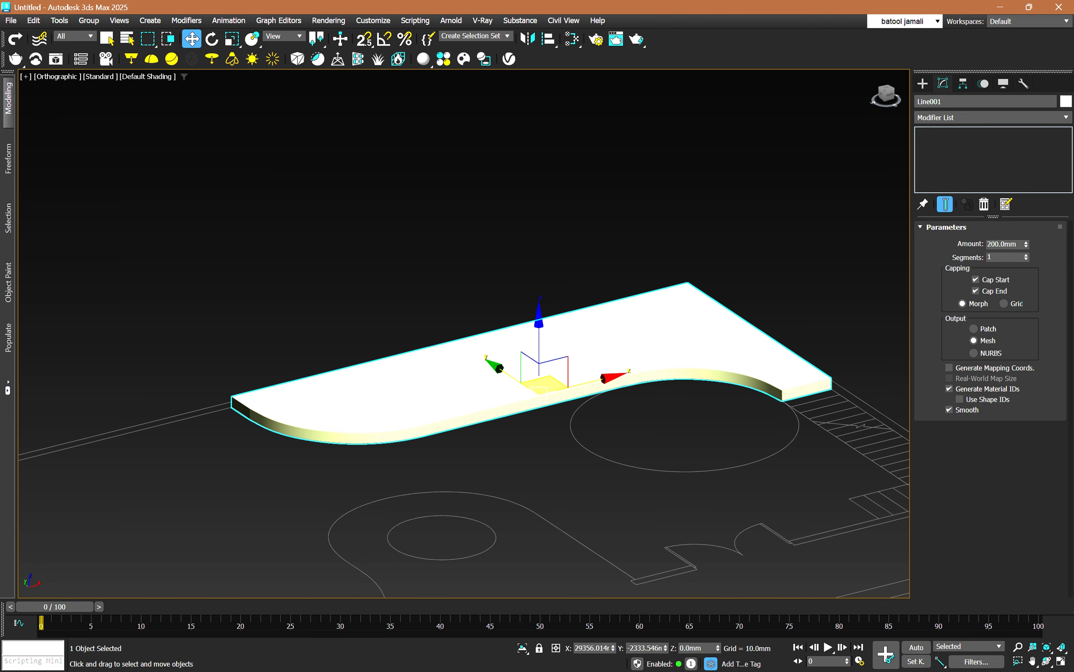
Delete the extruded slab and frame the whole floor plan in the Top view.
{"action": "key", "text": "Delete"}
{"action": "key", "text": "t"}
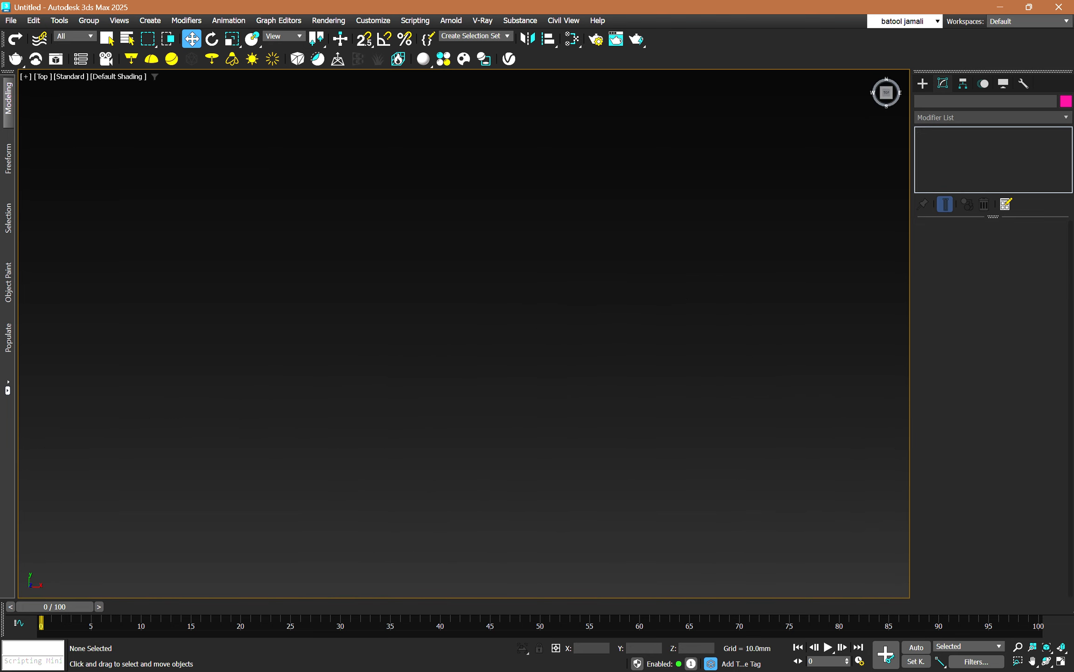
{"action": "key", "text": "z"}
Trace a snapped line from the partition curve's upper end up to the inner wall, around its corner, down to the stairs and across to the circle.
{"action": "left_click", "coordinate": [922, 84]}
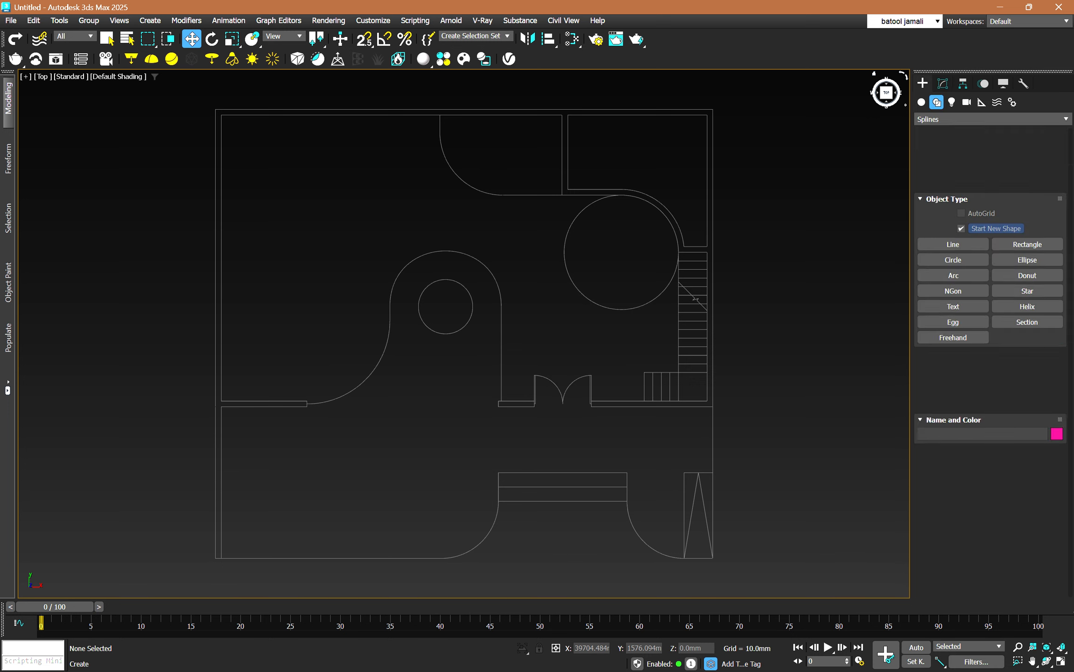
{"action": "left_click", "coordinate": [954, 179]}
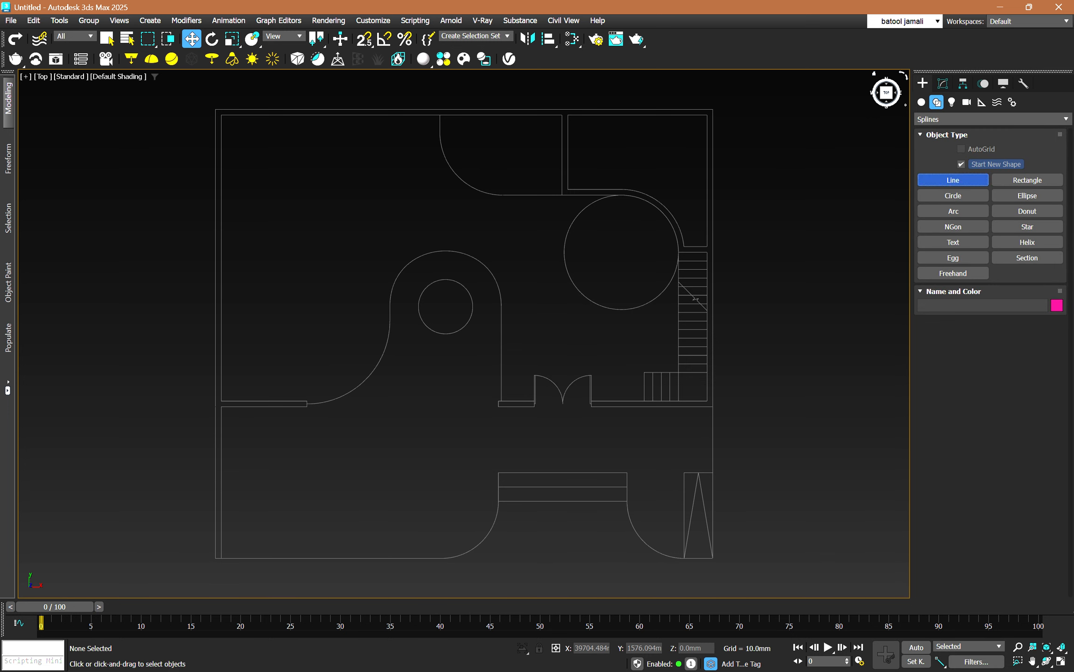
{"action": "key", "text": "s"}
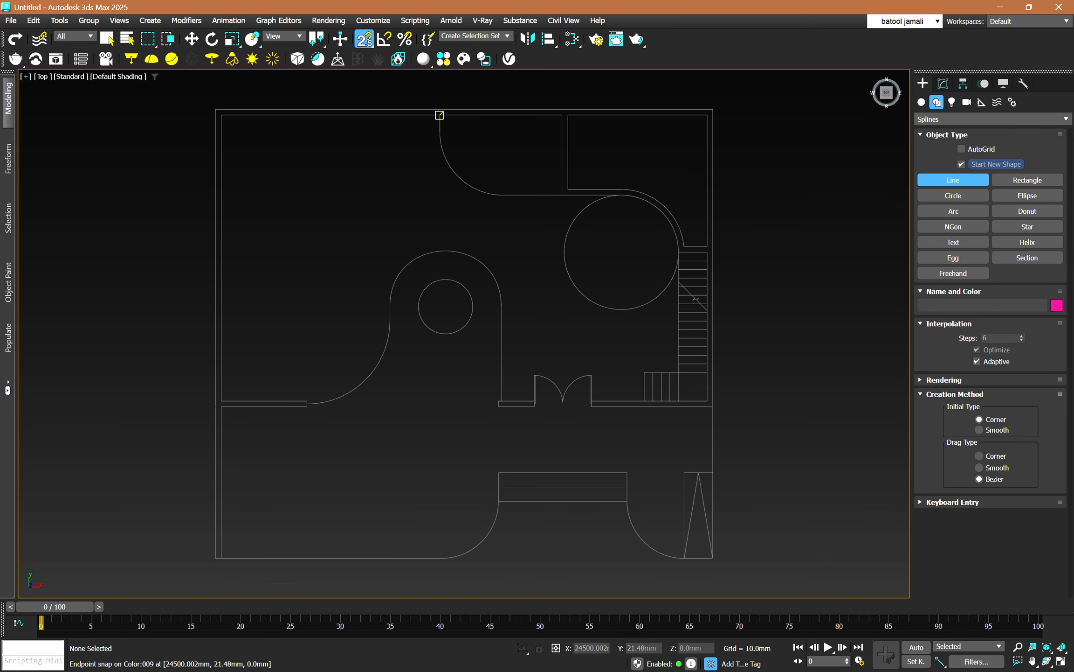
{"action": "scroll", "coordinate": [439, 113], "scroll_direction": "up", "scroll_amount": 2}
{"action": "left_click", "coordinate": [435, 138]}
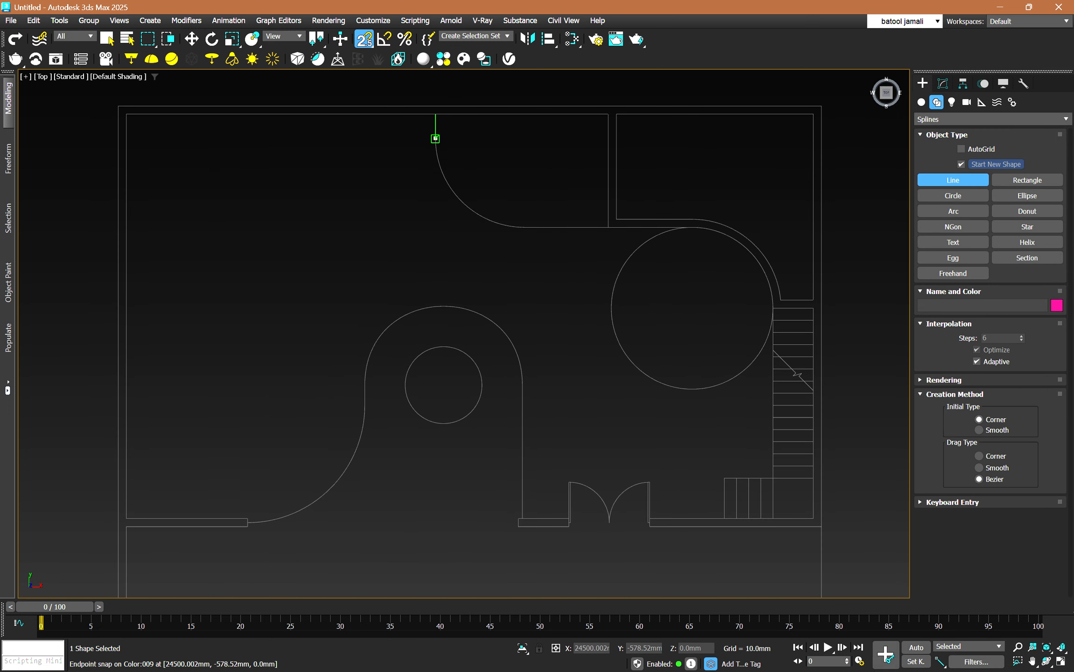
{"action": "left_click", "coordinate": [435, 114]}
{"action": "left_click", "coordinate": [814, 114]}
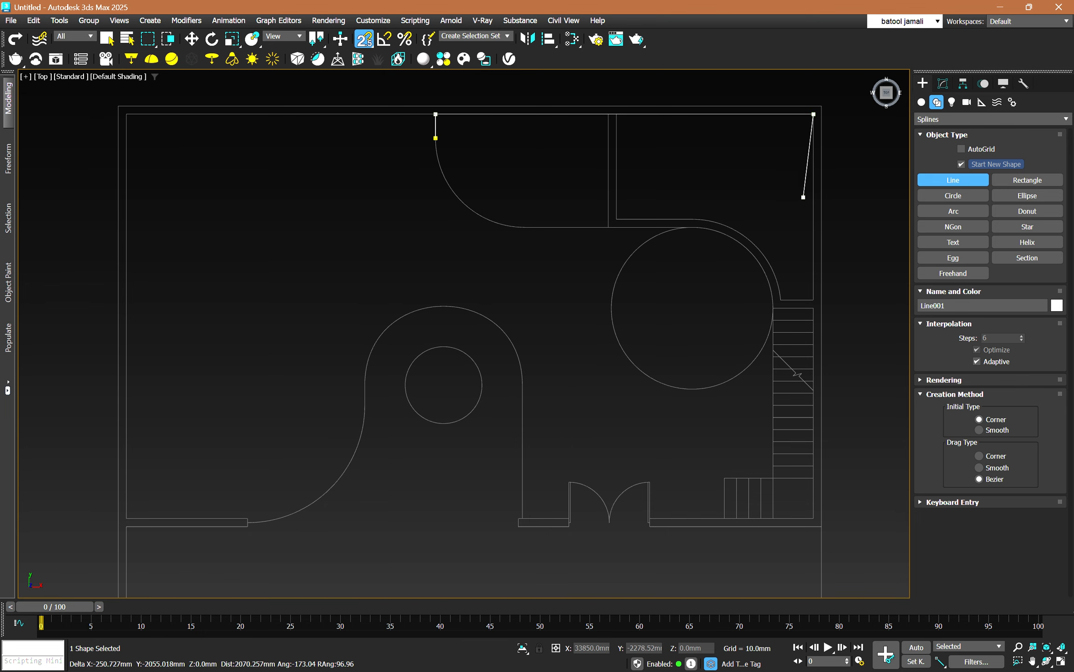
{"action": "left_click", "coordinate": [814, 308]}
{"action": "scroll", "coordinate": [792, 303], "scroll_direction": "up", "scroll_amount": 3}
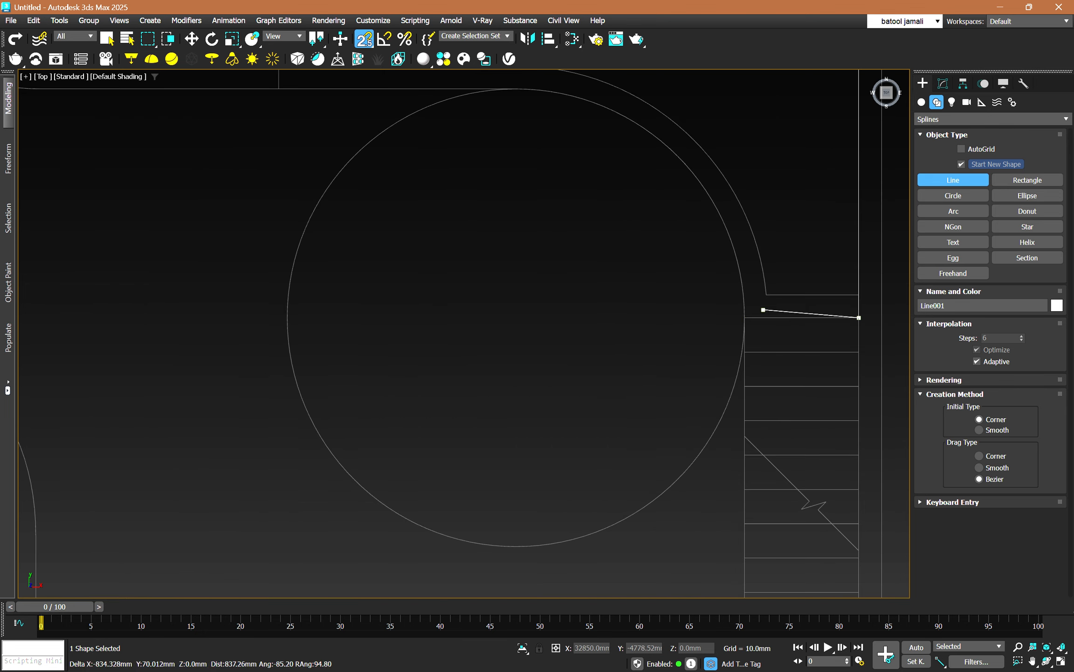
{"action": "scroll", "coordinate": [650, 393], "scroll_direction": "down", "scroll_amount": 4}
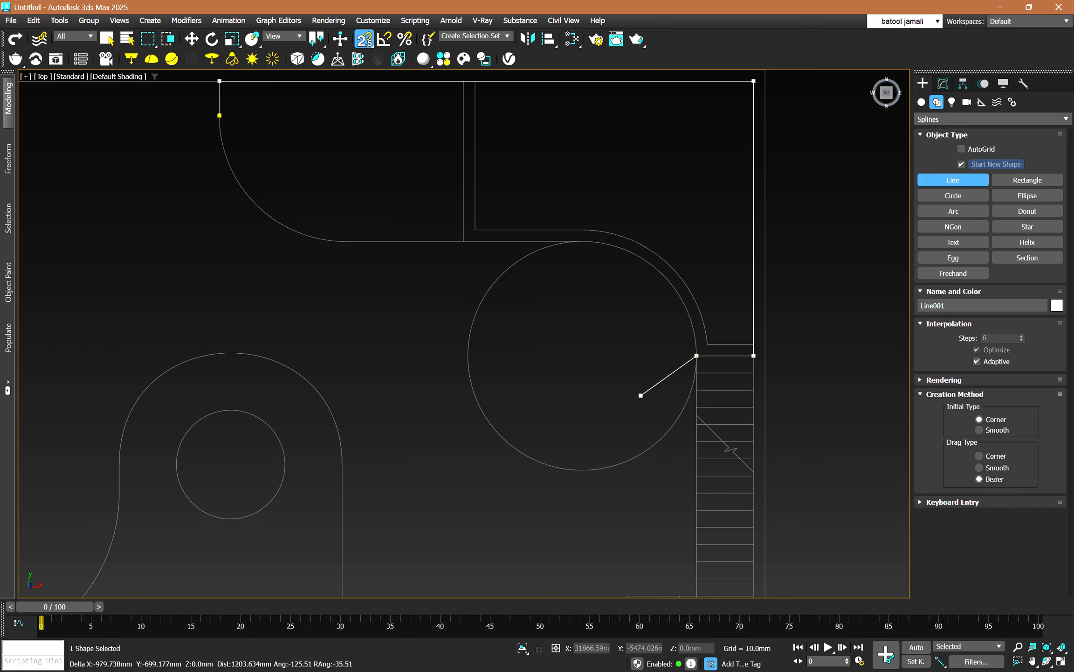
{"action": "middle_click_drag", "start_coordinate": [648, 383], "coordinate": [647, 429]}
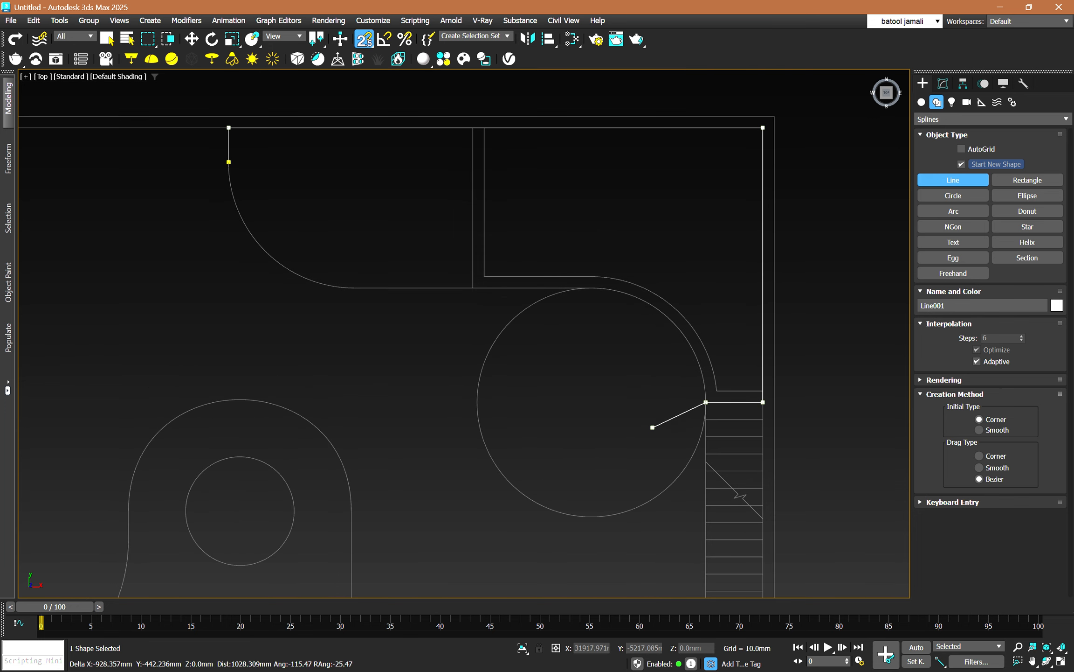
{"action": "right_click", "coordinate": [650, 428]}
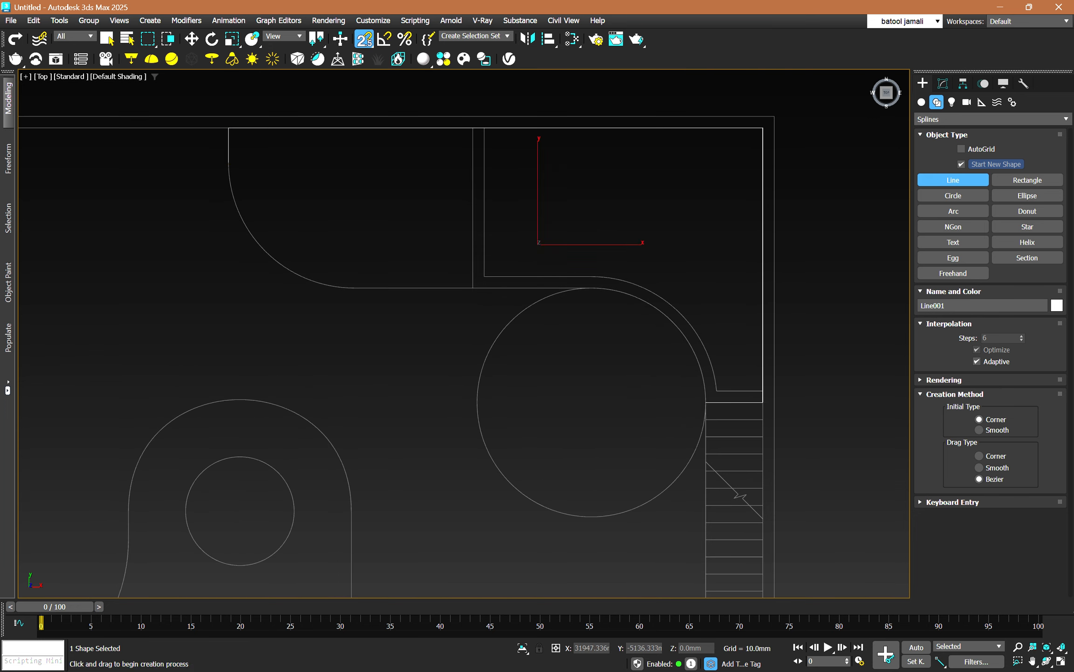
Draw a snapped straight line from the top of the large circle to the lower end of the partition curve.
{"action": "left_click", "coordinate": [588, 288]}
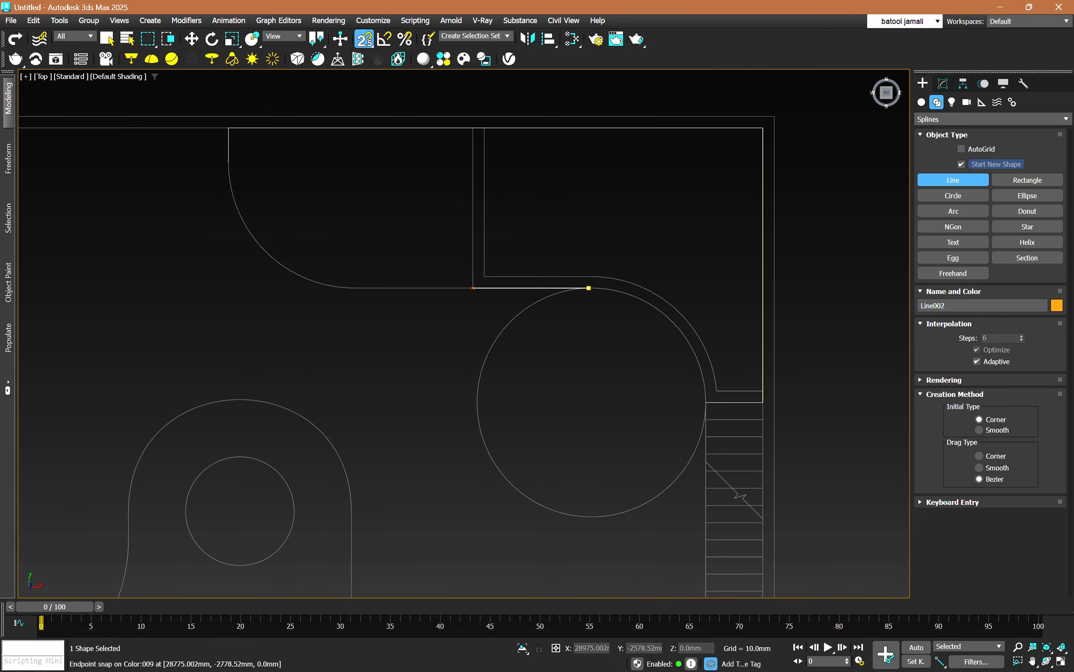
{"action": "left_click", "coordinate": [355, 288]}
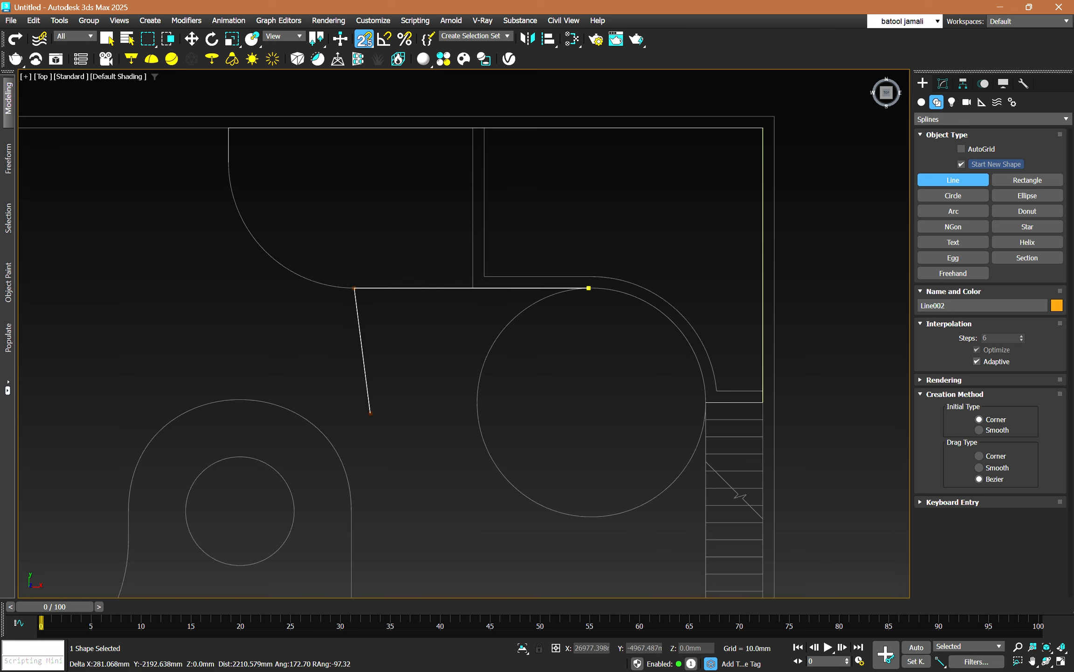
{"action": "right_click", "coordinate": [397, 364]}
{"action": "key", "text": "s"}
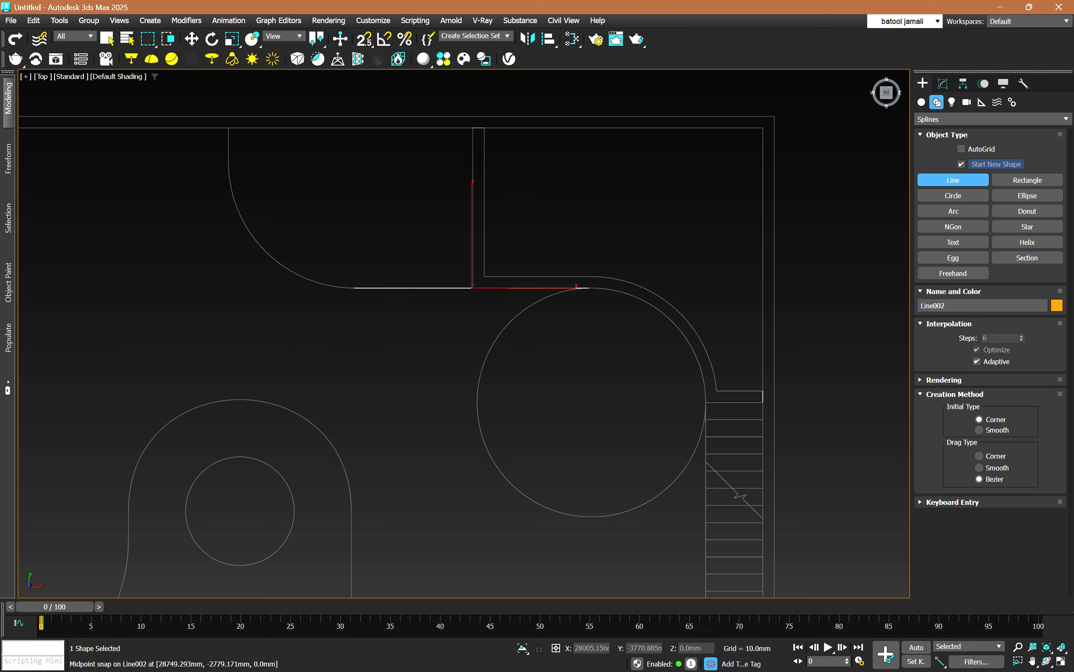
{"action": "left_click", "coordinate": [432, 333]}
{"action": "right_click", "coordinate": [423, 346]}
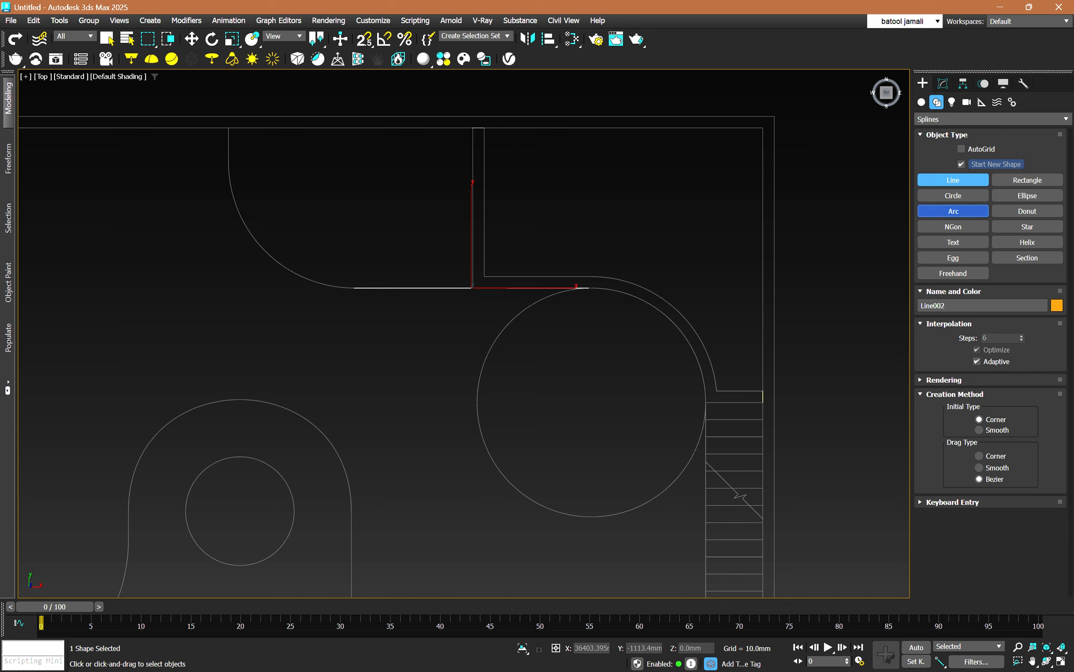
Draw two snapped arcs, about 2000 mm radius over the circle's upper-right quarter and about 2200 mm radius over the partition curve.
{"action": "left_click", "coordinate": [953, 211]}
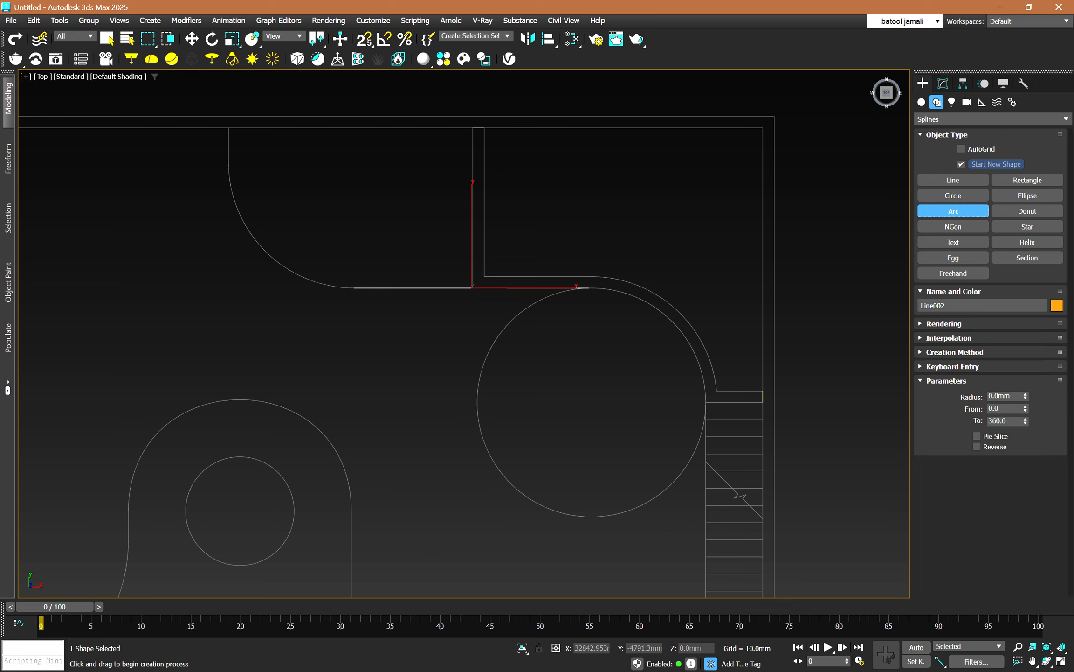
{"action": "key", "text": "s"}
{"action": "left_click_drag", "start_coordinate": [705, 402], "coordinate": [588, 287]}
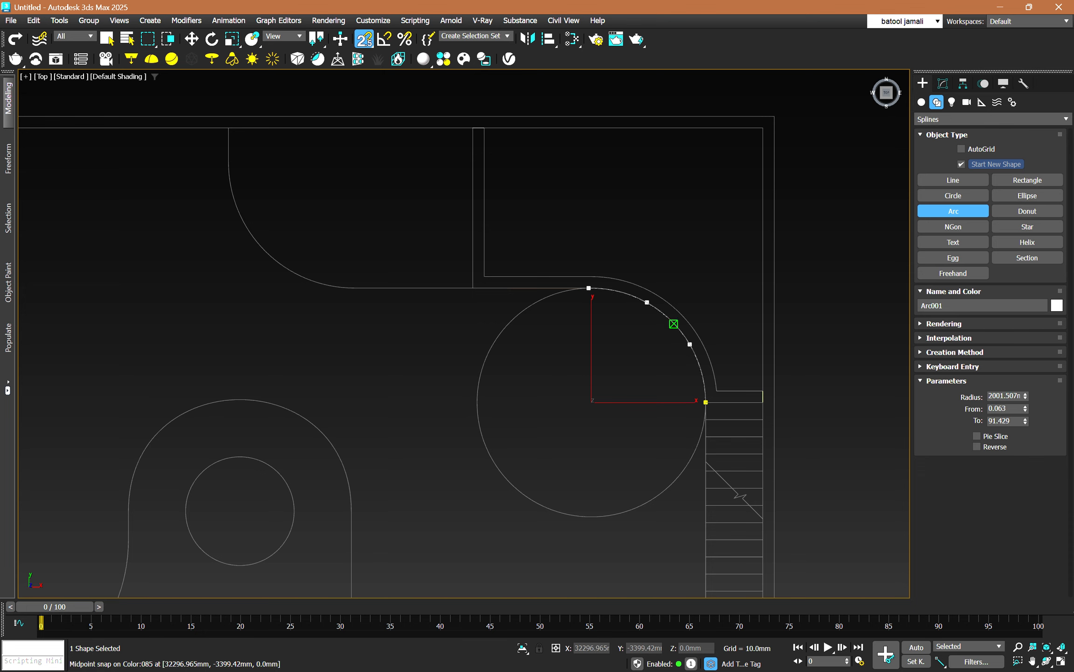
{"action": "left_click", "coordinate": [673, 324]}
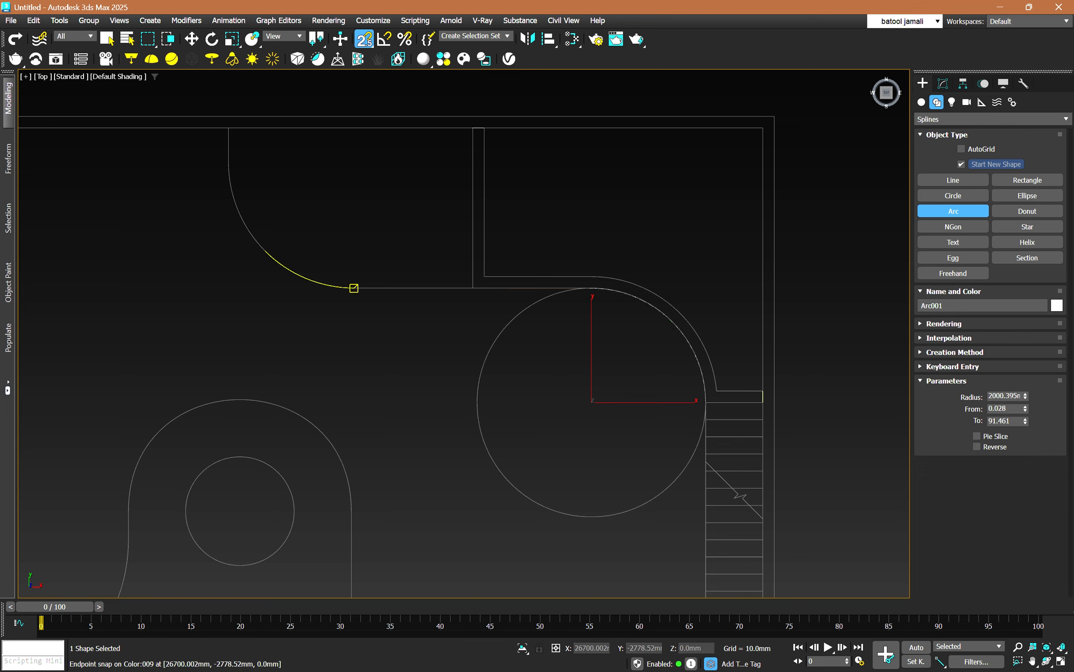
{"action": "left_click_drag", "start_coordinate": [354, 288], "coordinate": [228, 162]}
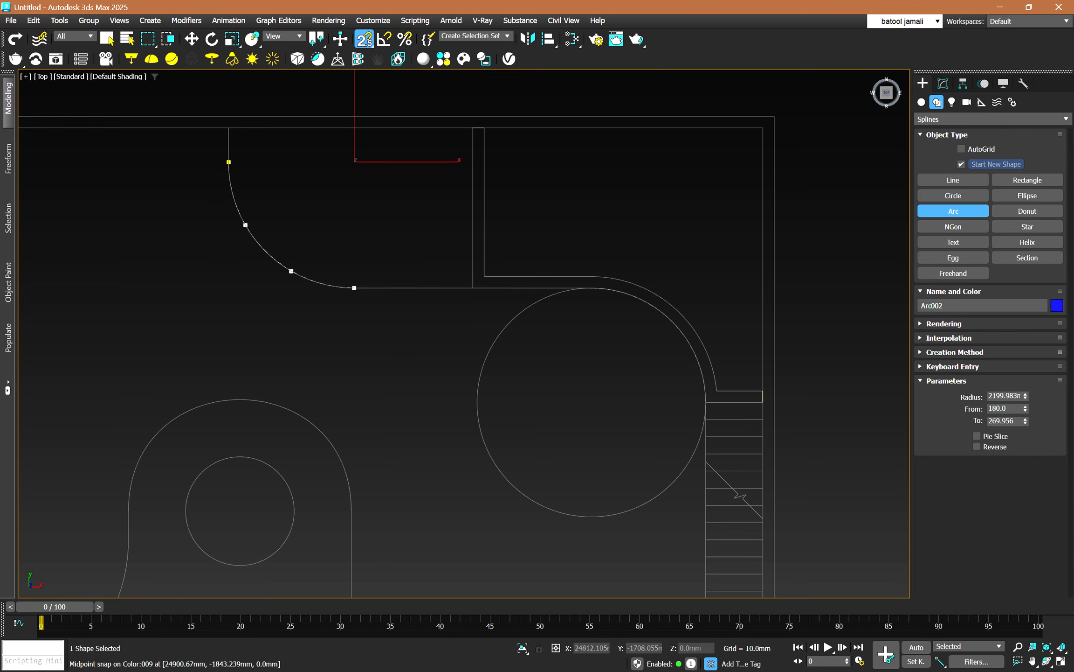
{"action": "left_click", "coordinate": [269, 255]}
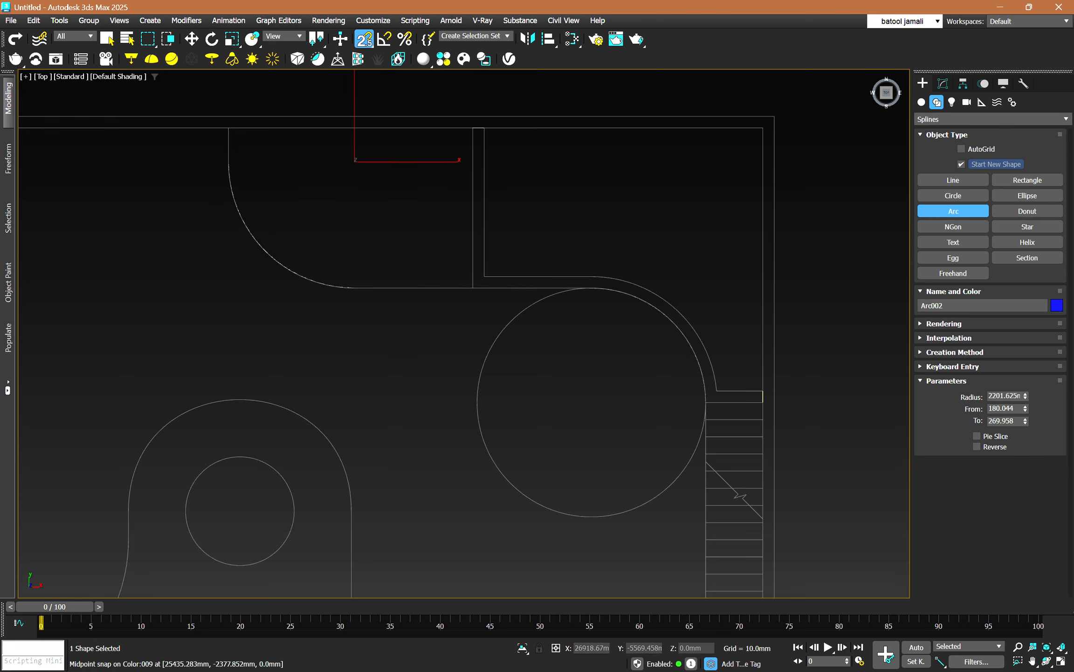
{"action": "key", "text": "w"}
Select the four traced shapes together to check the outline, with snapping off, and clear the selection.
{"action": "scroll", "coordinate": [380, 438], "scroll_direction": "down", "scroll_amount": 4}
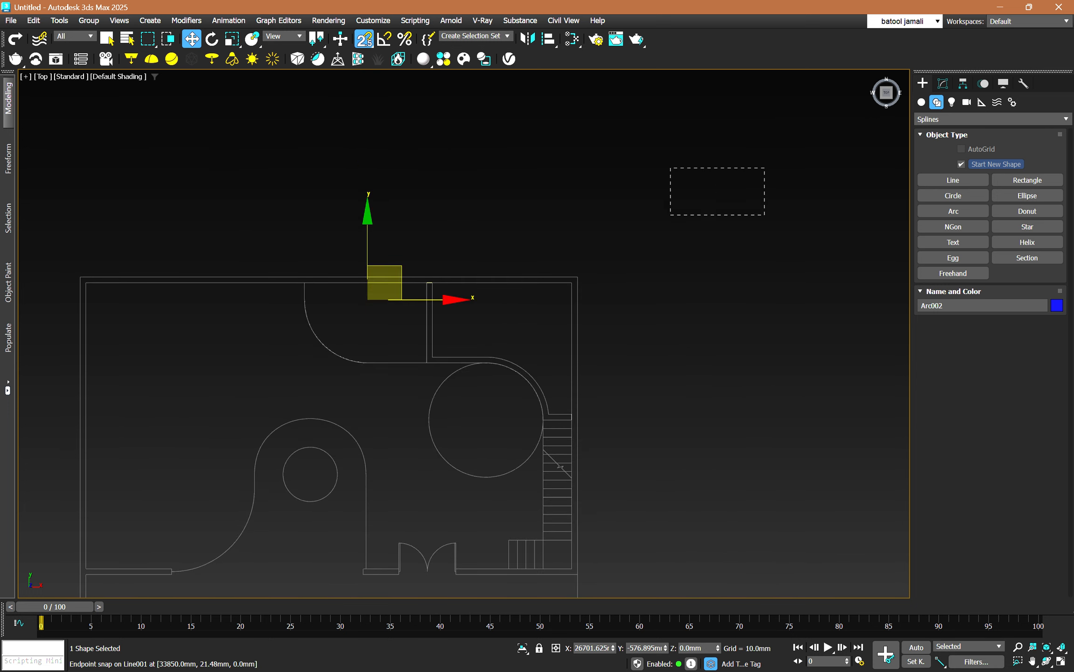
{"action": "left_click_drag", "start_coordinate": [248, 518], "coordinate": [248, 519]}
{"action": "key", "text": "s"}
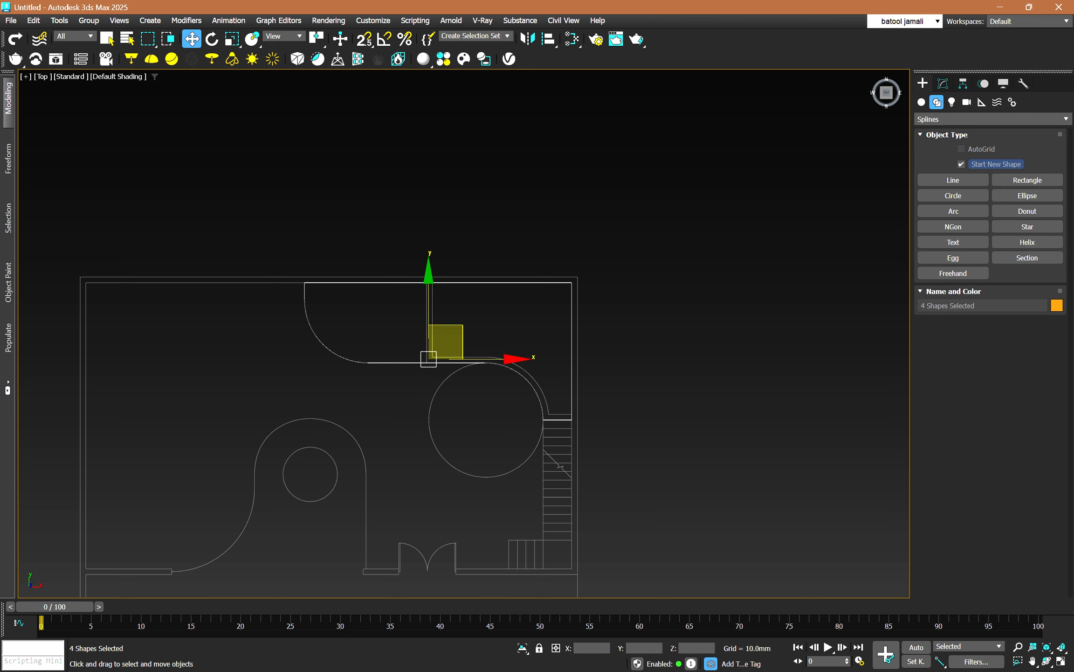
{"action": "left_click", "coordinate": [639, 321]}
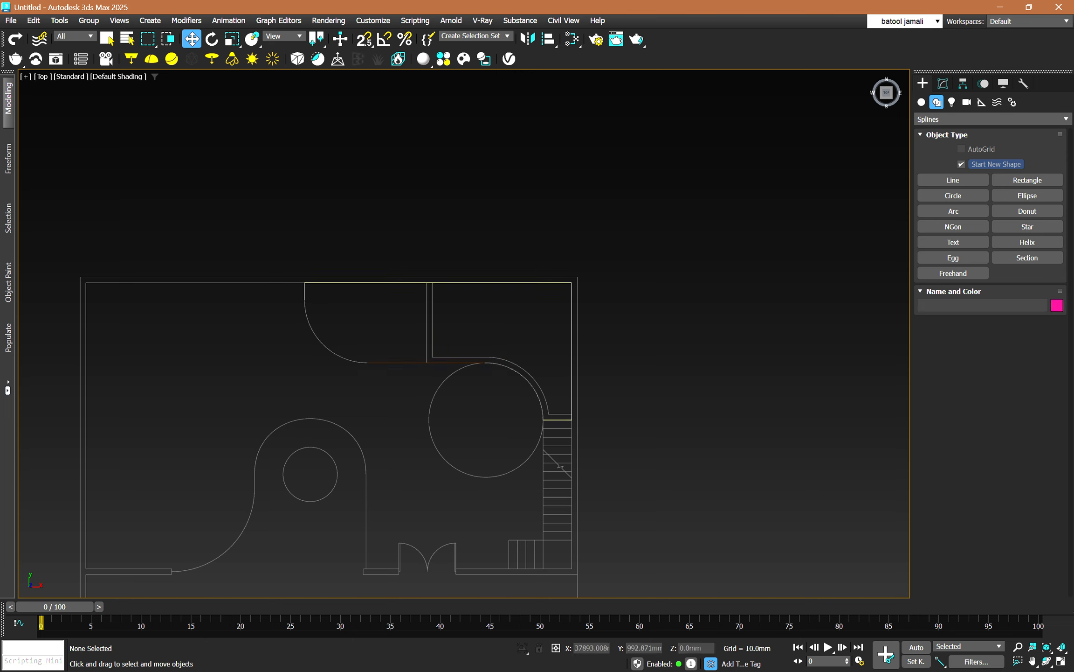
Attach both arcs and the straight partition line to the traced wall line as one shape.
{"action": "left_click", "coordinate": [571, 327]}
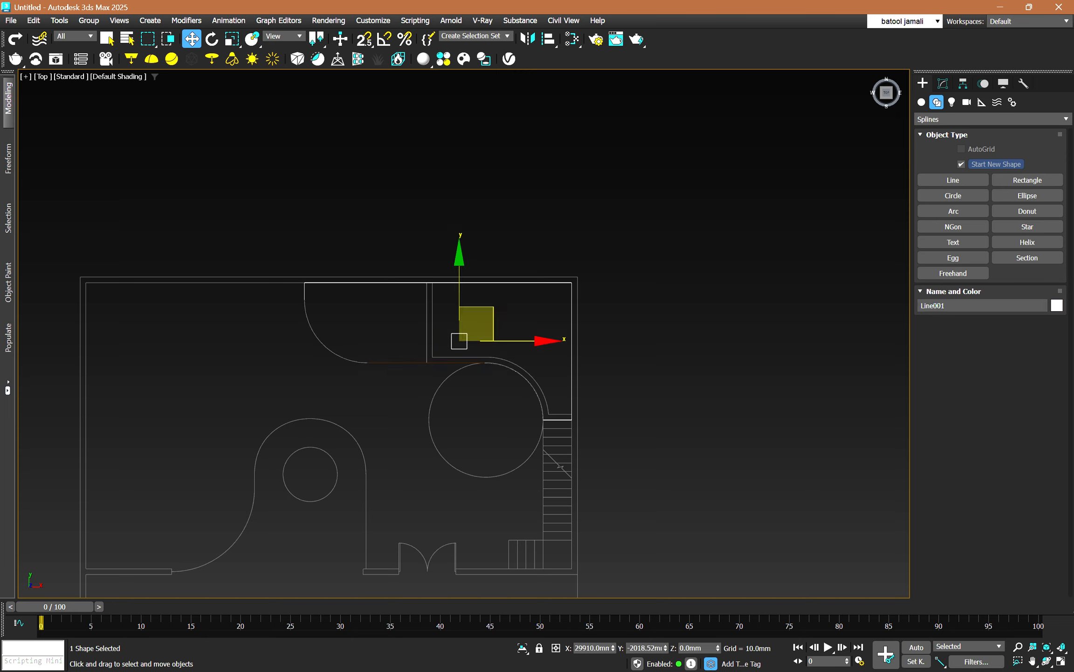
{"action": "left_click", "coordinate": [943, 83]}
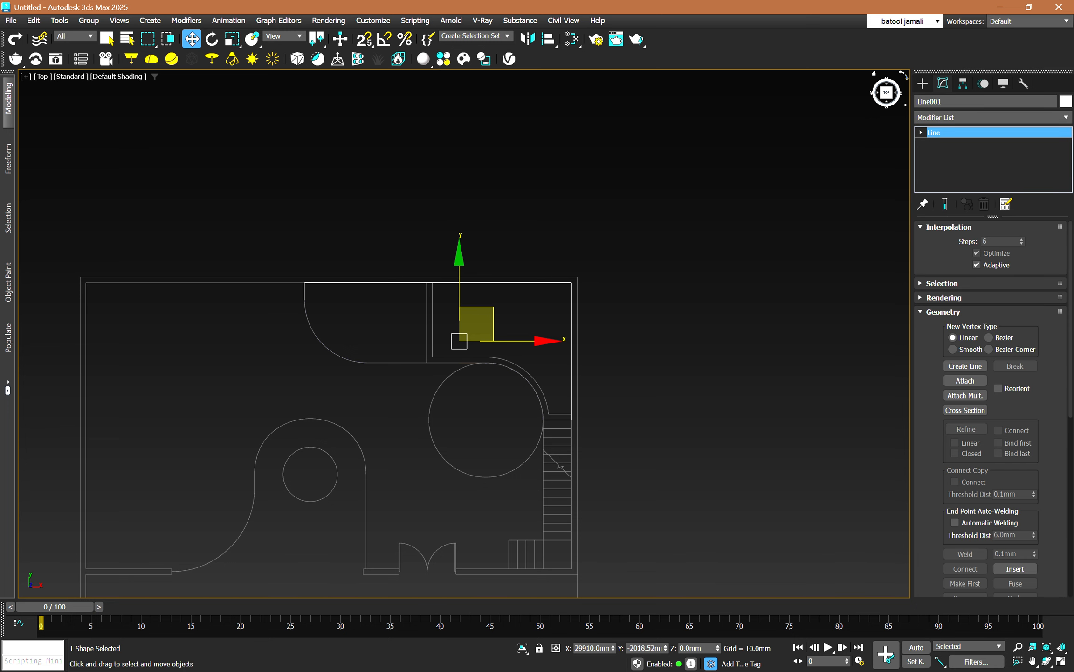
{"action": "left_click", "coordinate": [949, 228]}
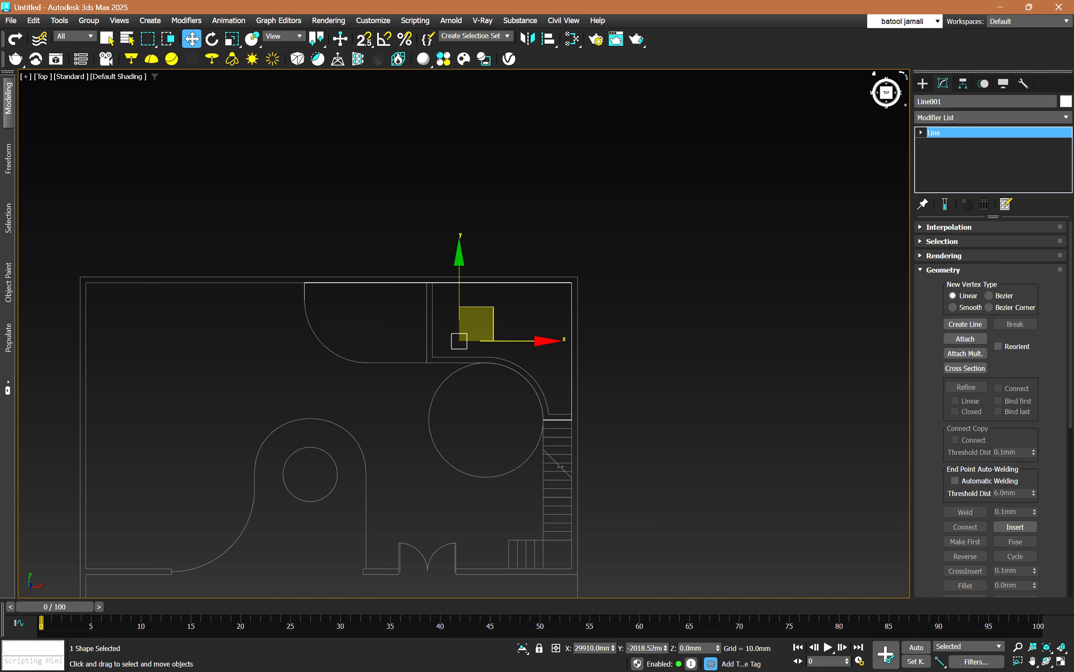
{"action": "left_click", "coordinate": [965, 339]}
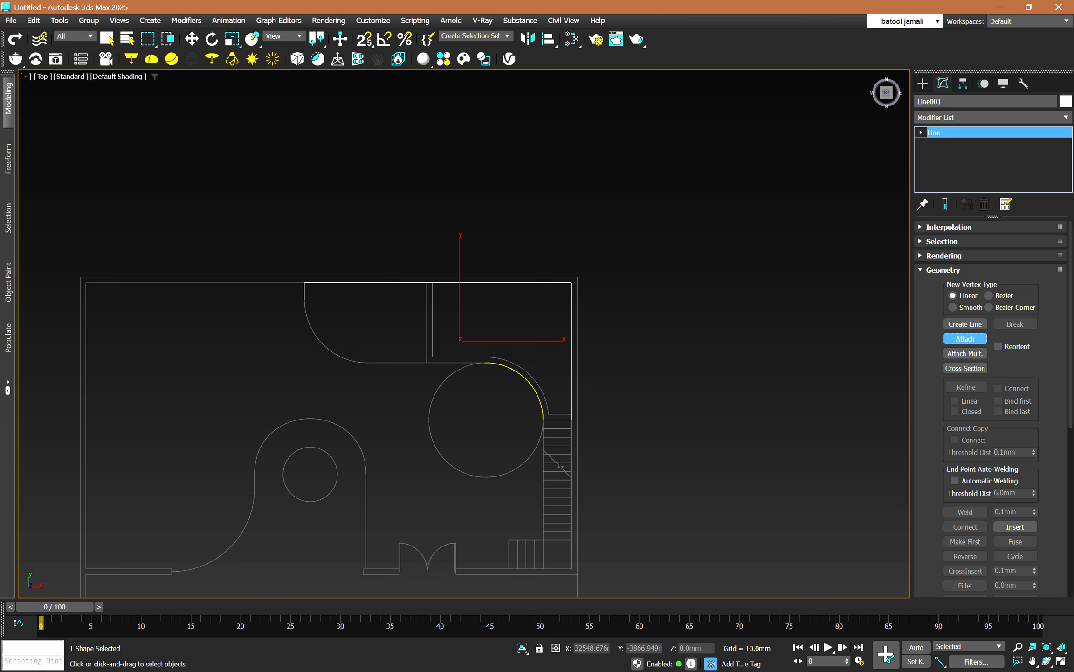
{"action": "left_click", "coordinate": [529, 383]}
{"action": "left_click", "coordinate": [451, 362]}
{"action": "key", "text": "w"}
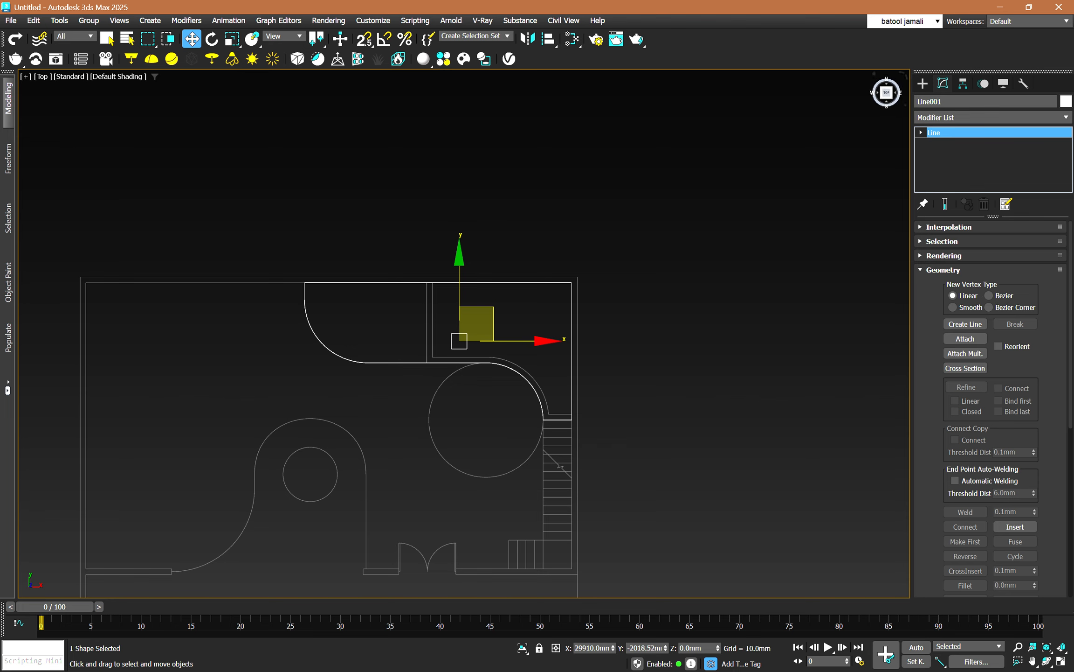
Apply an Extrude modifier of 200 mm to the attached outline and inspect it in 3D.
{"action": "left_click", "coordinate": [992, 118]}
{"action": "type", "text": "ex"}
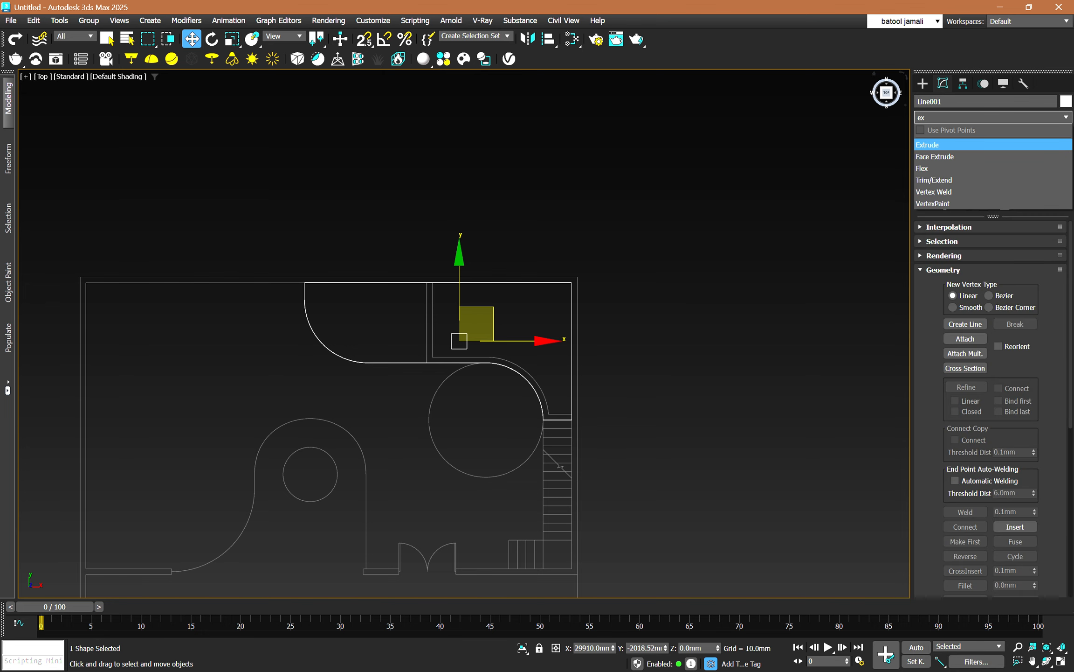
{"action": "key", "text": "Return"}
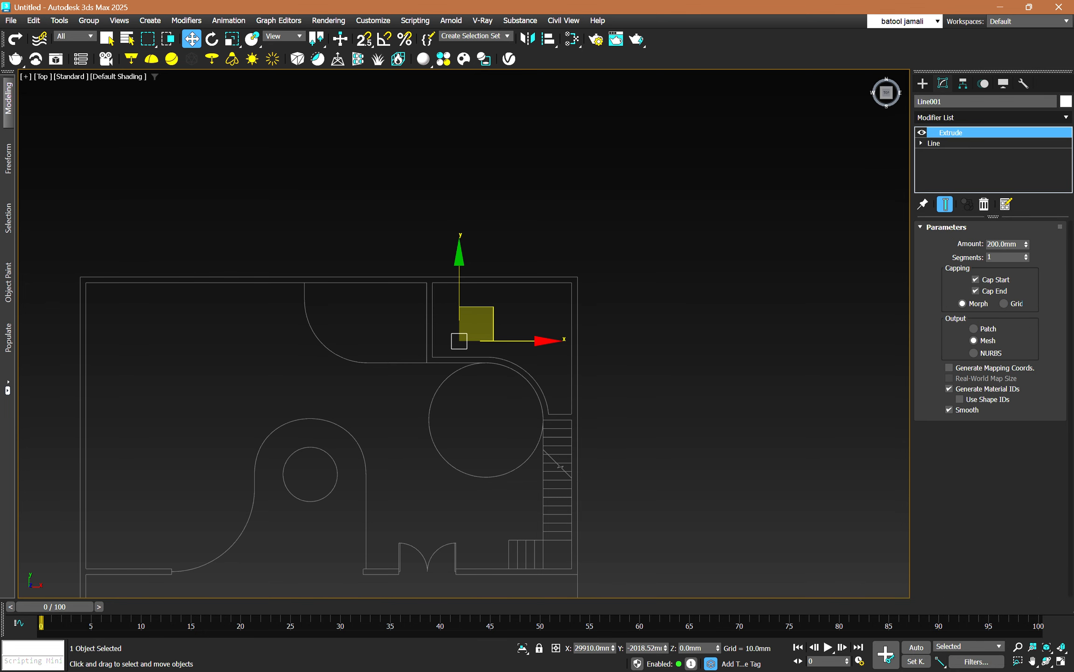
{"action": "middle_click_drag", "start_coordinate": [464, 397], "coordinate": [541, 303], "text": "alt"}
{"action": "scroll", "coordinate": [421, 378], "scroll_direction": "up", "scroll_amount": 10}
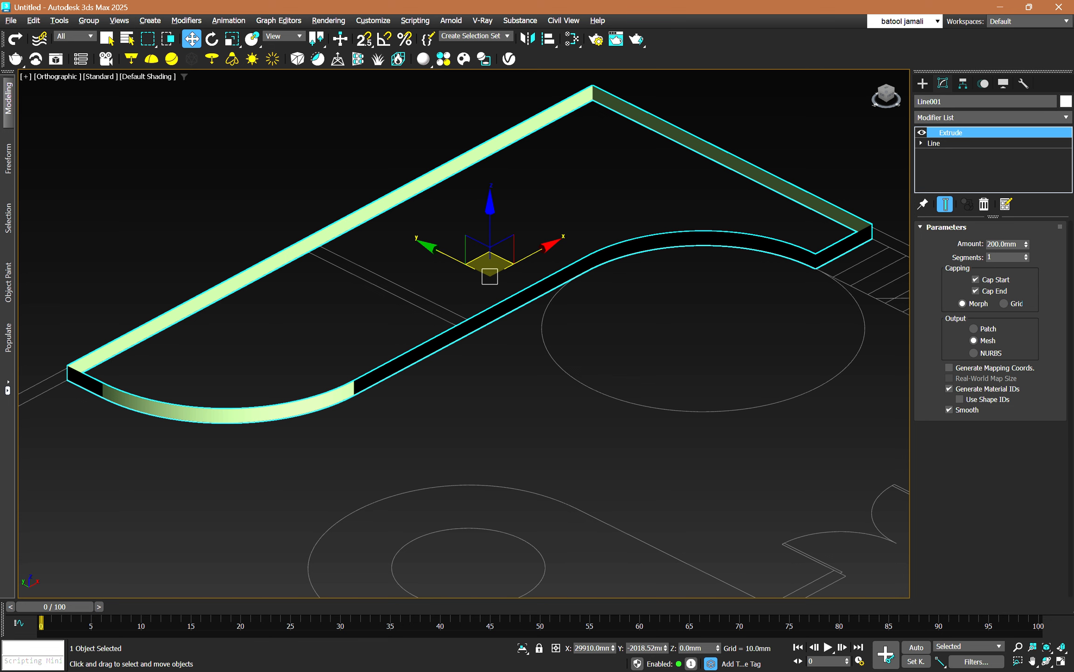
Delete the Extrude modifier from the traced outline and switch the line to vertex editing.
{"action": "left_click", "coordinate": [984, 203]}
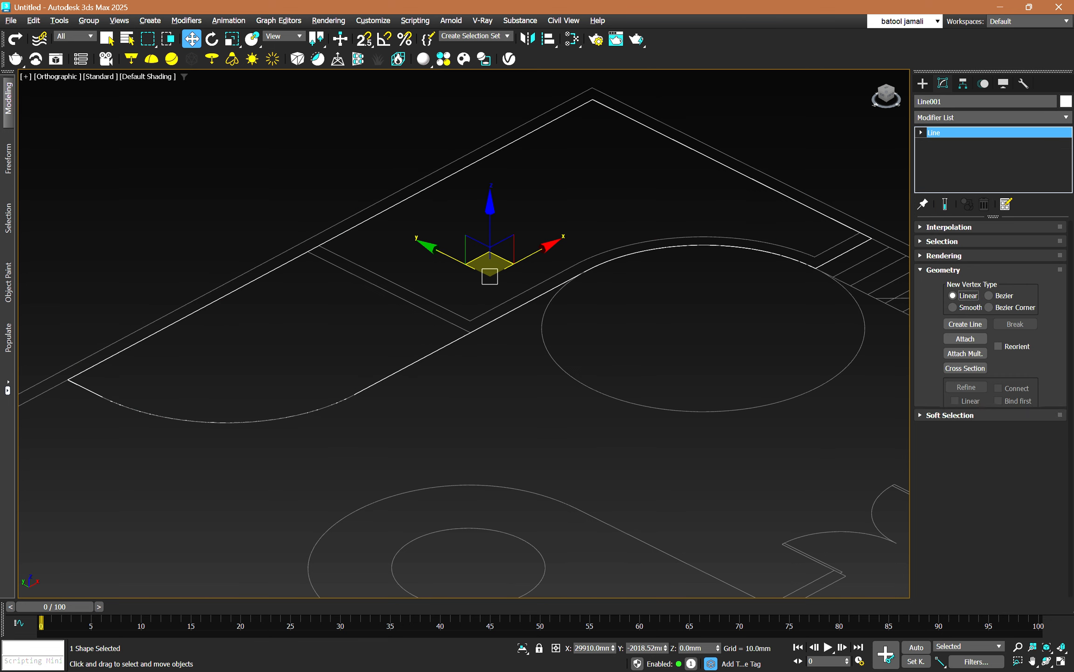
{"action": "left_click", "coordinate": [921, 133]}
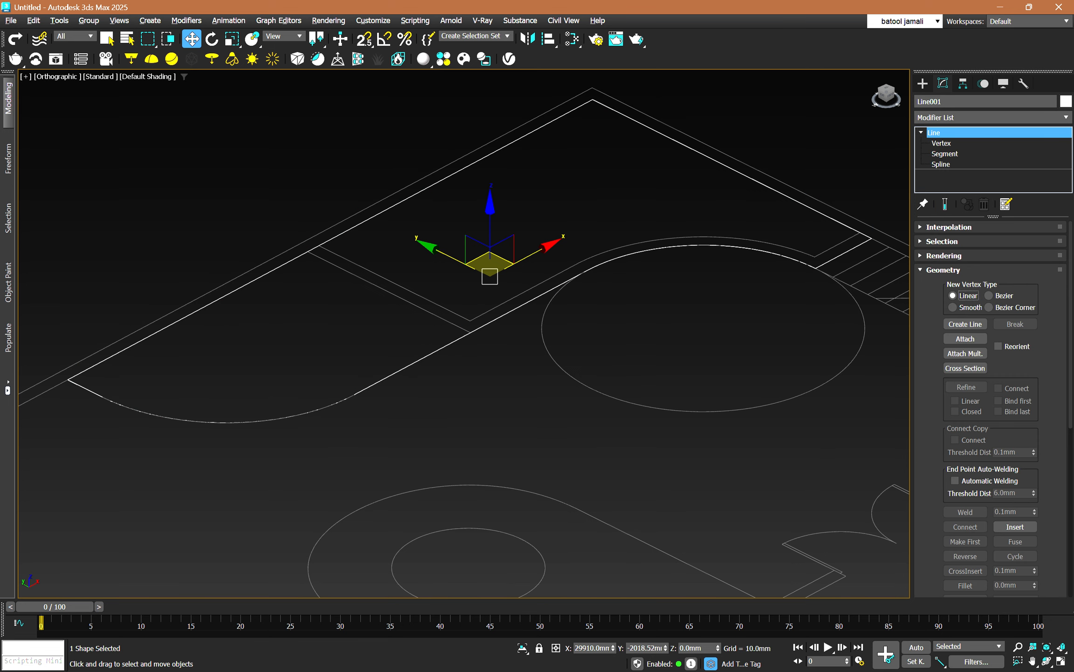
{"action": "left_click", "coordinate": [941, 142]}
{"action": "scroll", "coordinate": [770, 338], "scroll_direction": "down", "scroll_amount": 4}
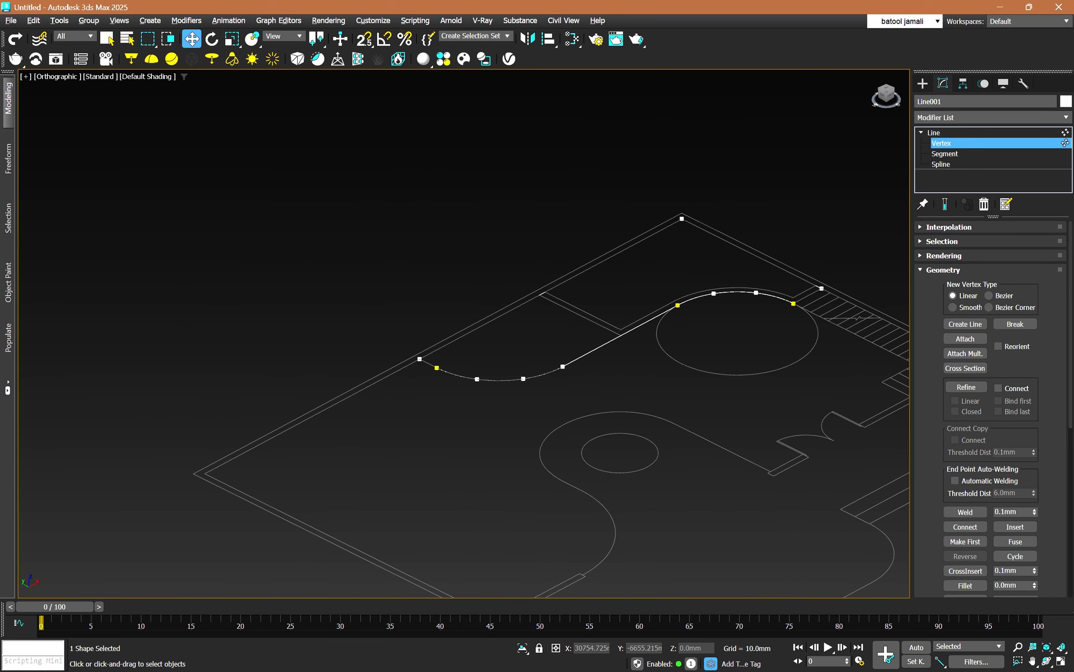
Weld all of the outline's vertices in one operation and check the result by selecting it at spline level.
{"action": "left_click_drag", "start_coordinate": [872, 464], "coordinate": [395, 190]}
{"action": "scroll", "coordinate": [966, 499], "scroll_direction": "down", "scroll_amount": 1}
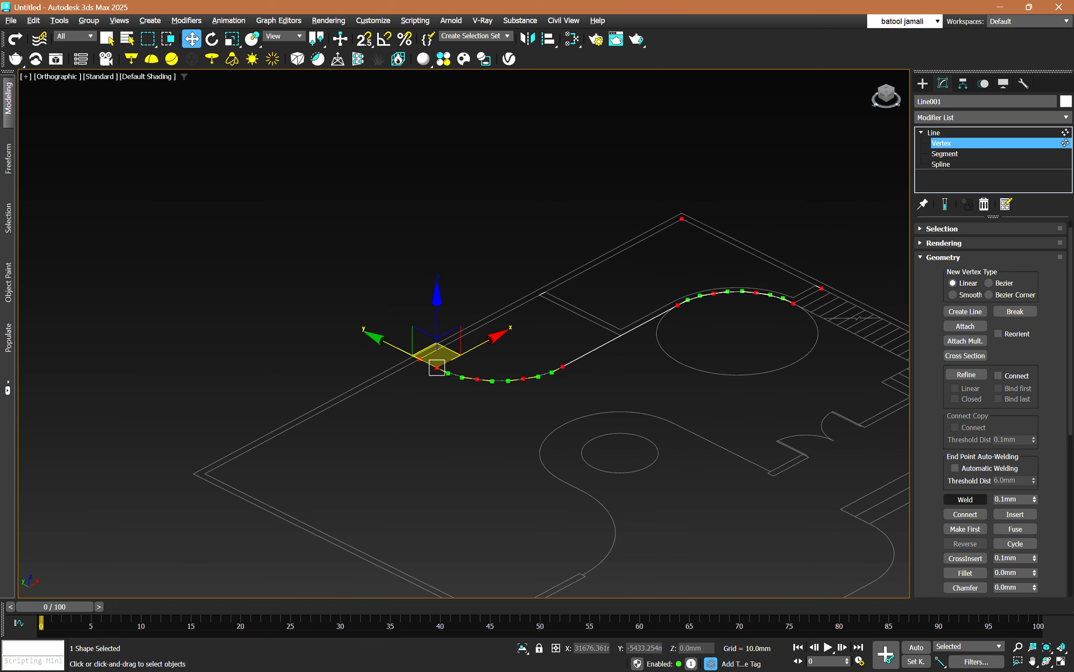
{"action": "left_click", "coordinate": [965, 499]}
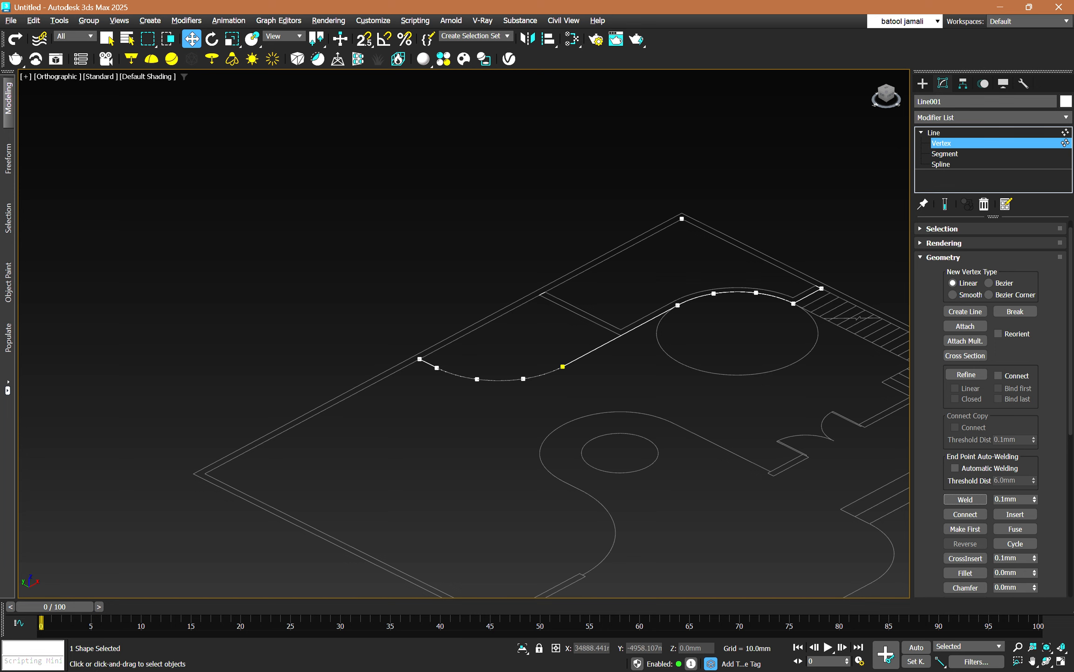
{"action": "key", "text": "3"}
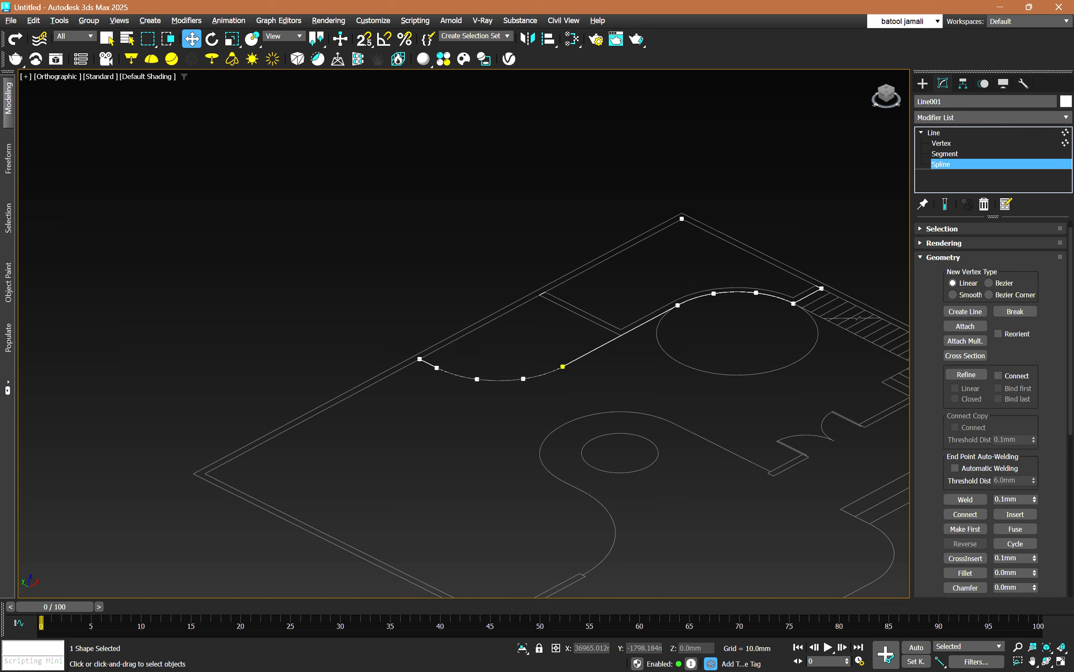
{"action": "left_click", "coordinate": [652, 319]}
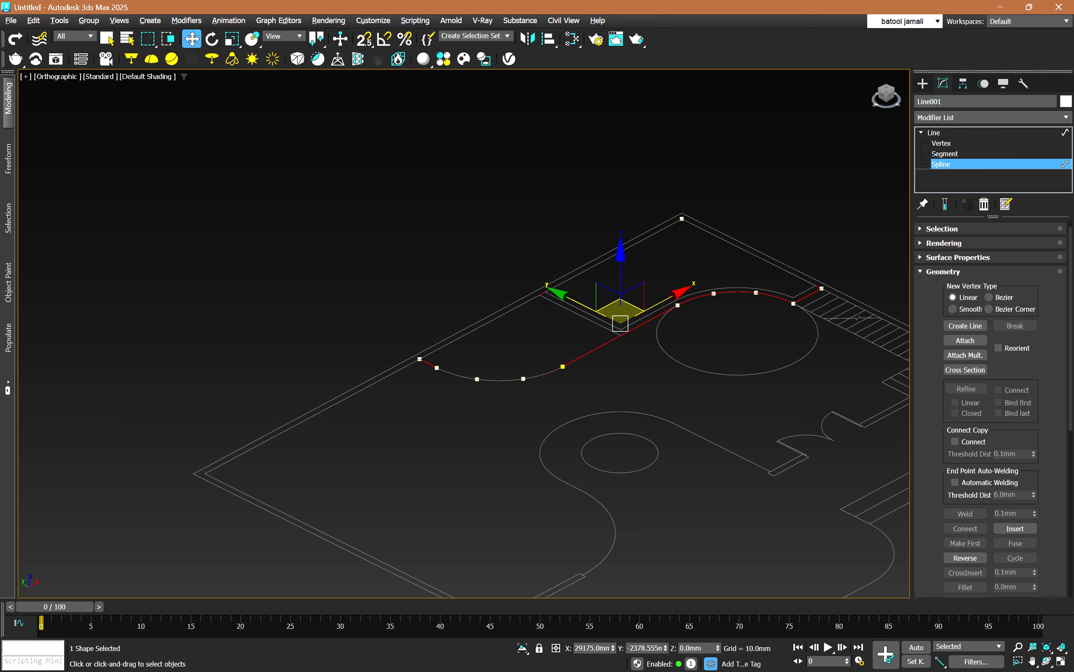
Apply an Extrude modifier of 200 mm to the welded outline.
{"action": "left_click", "coordinate": [934, 133]}
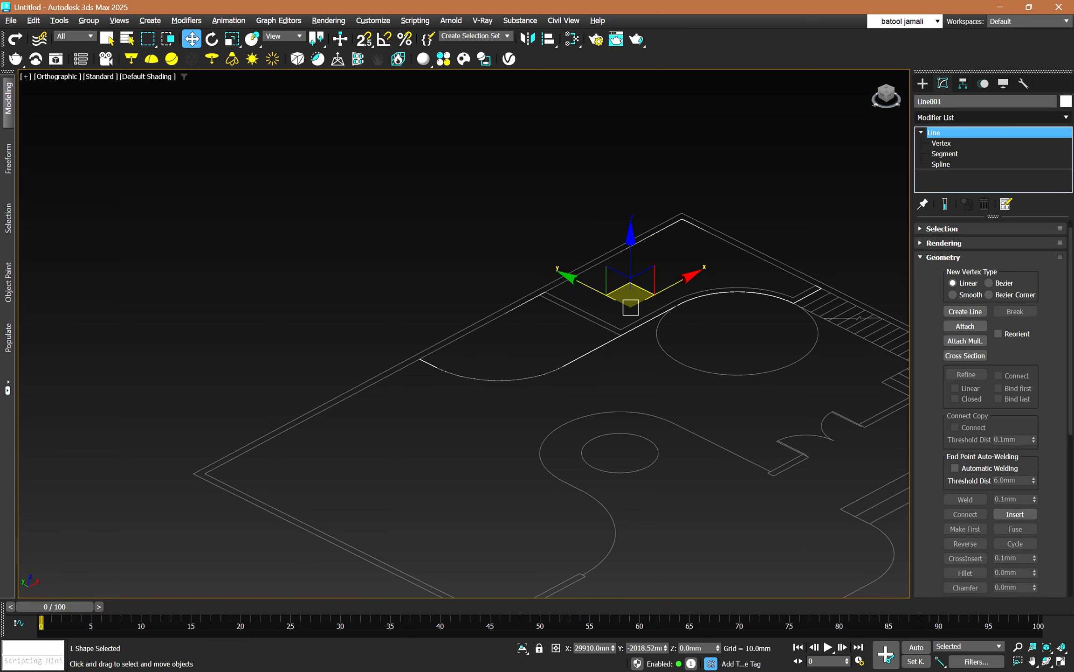
{"action": "left_click", "coordinate": [989, 118]}
{"action": "type", "text": "e"}
{"action": "key", "text": "Return"}
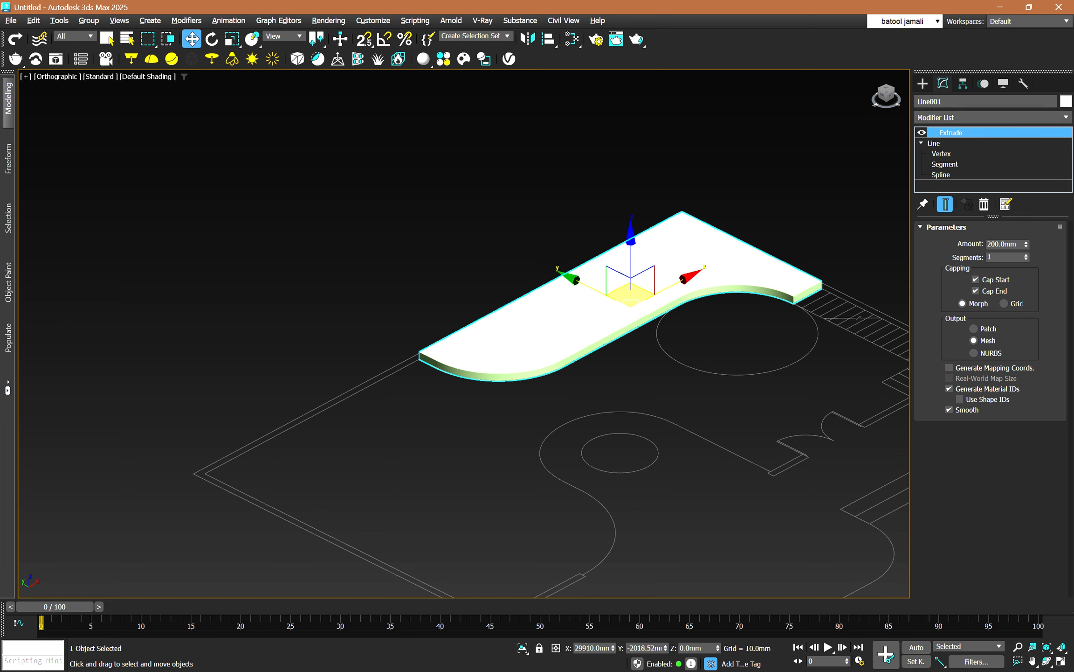
Remove the Extrude modifier and undo the weld of the outline's vertices.
{"action": "left_click", "coordinate": [984, 204]}
{"action": "key", "text": "ctrl+z"}
{"action": "key", "text": "ctrl+z"}
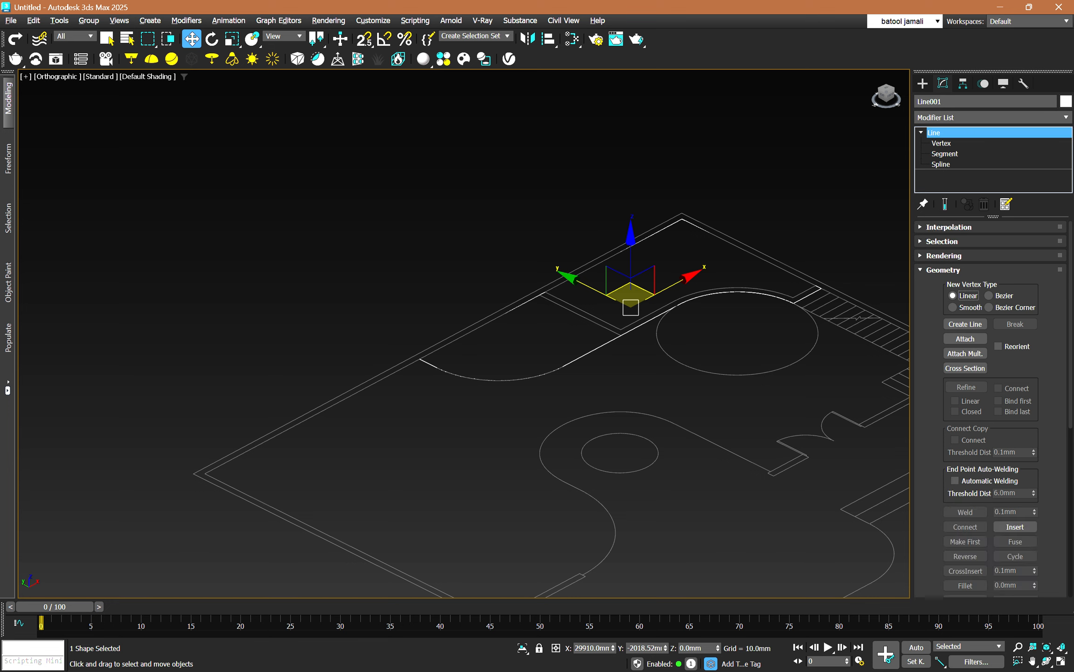
Examine the arc over the circle and the adjoining straight line by selecting each at spline level.
{"action": "key", "text": "1"}
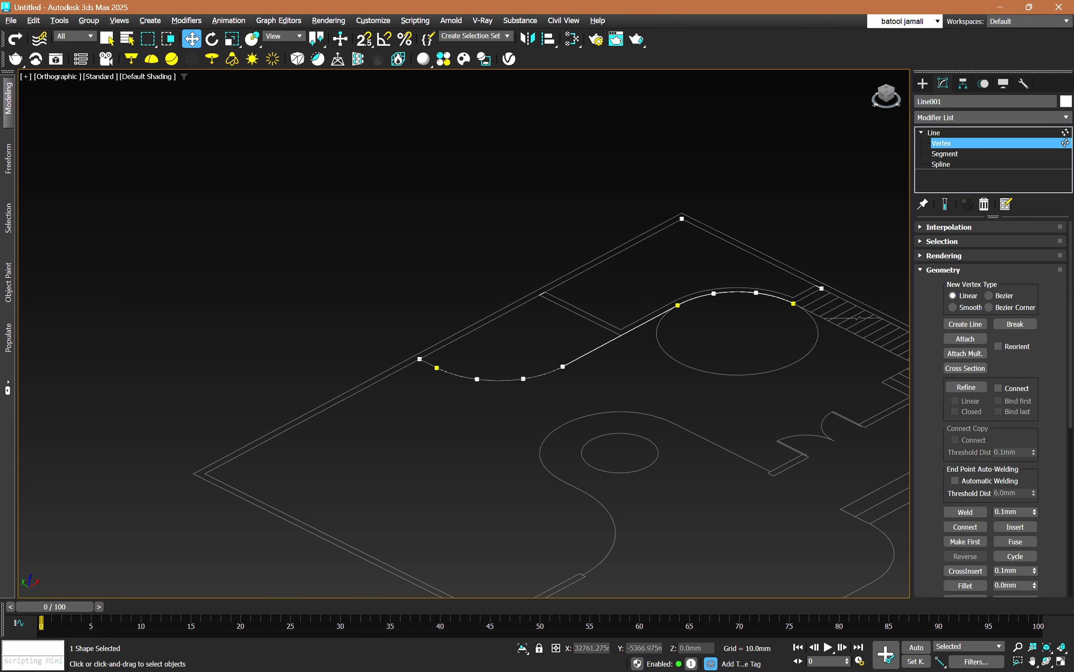
{"action": "middle_click_drag", "start_coordinate": [723, 313], "coordinate": [678, 344], "text": "alt"}
{"action": "scroll", "coordinate": [686, 339], "scroll_direction": "up", "scroll_amount": 3}
{"action": "scroll", "coordinate": [687, 339], "scroll_direction": "down", "scroll_amount": 1}
{"action": "scroll", "coordinate": [678, 344], "scroll_direction": "up", "scroll_amount": 1}
{"action": "key", "text": "3"}
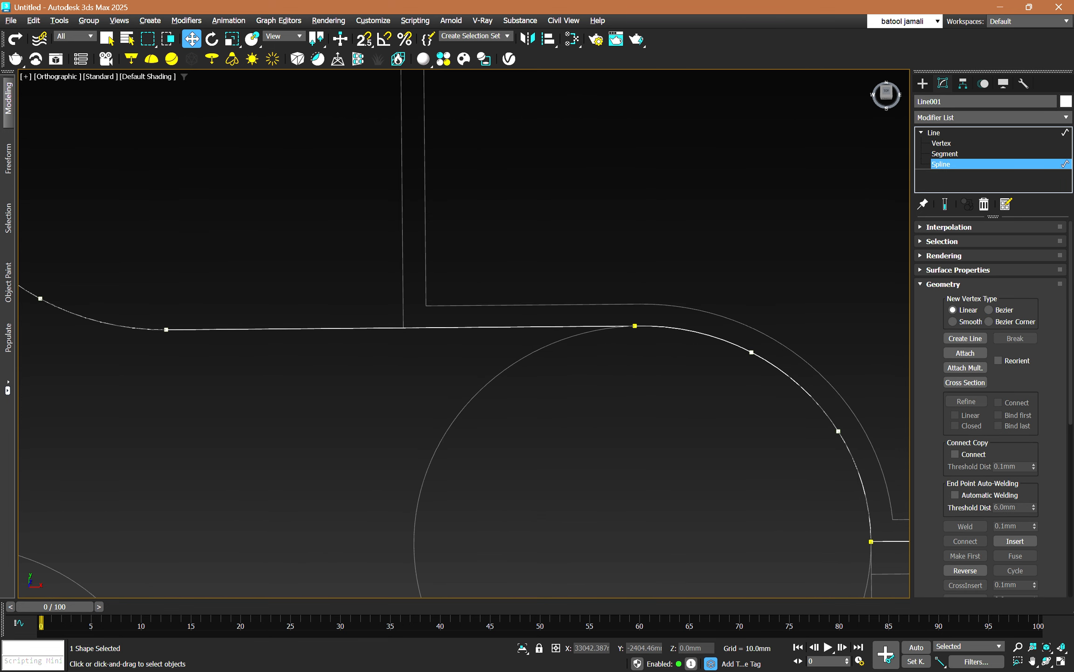
{"action": "left_click", "coordinate": [708, 336]}
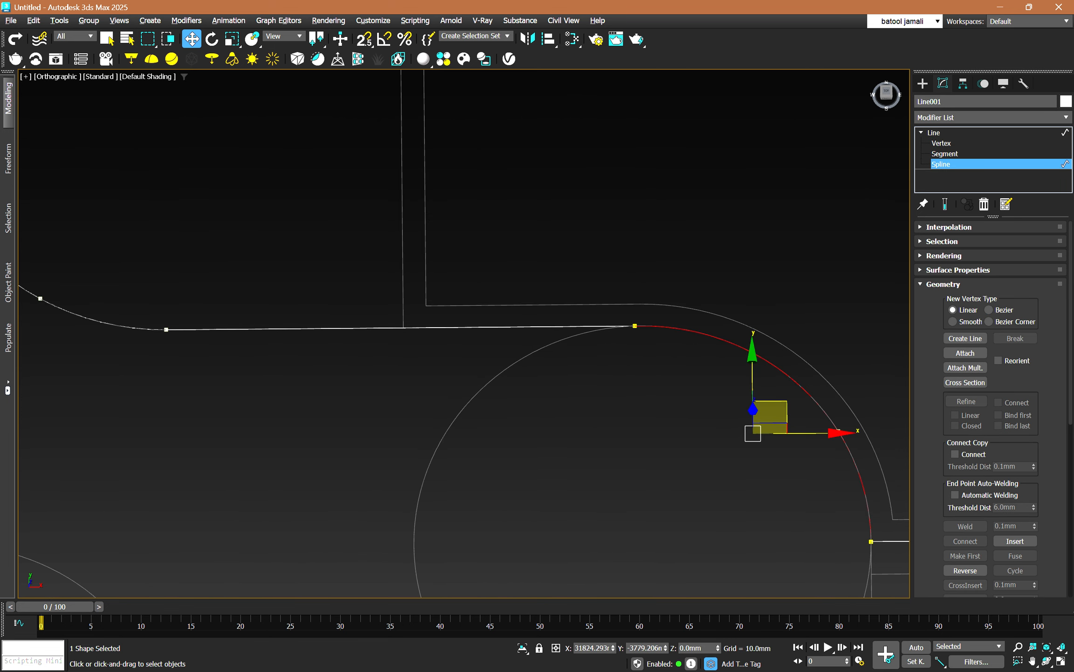
{"action": "left_click", "coordinate": [555, 327]}
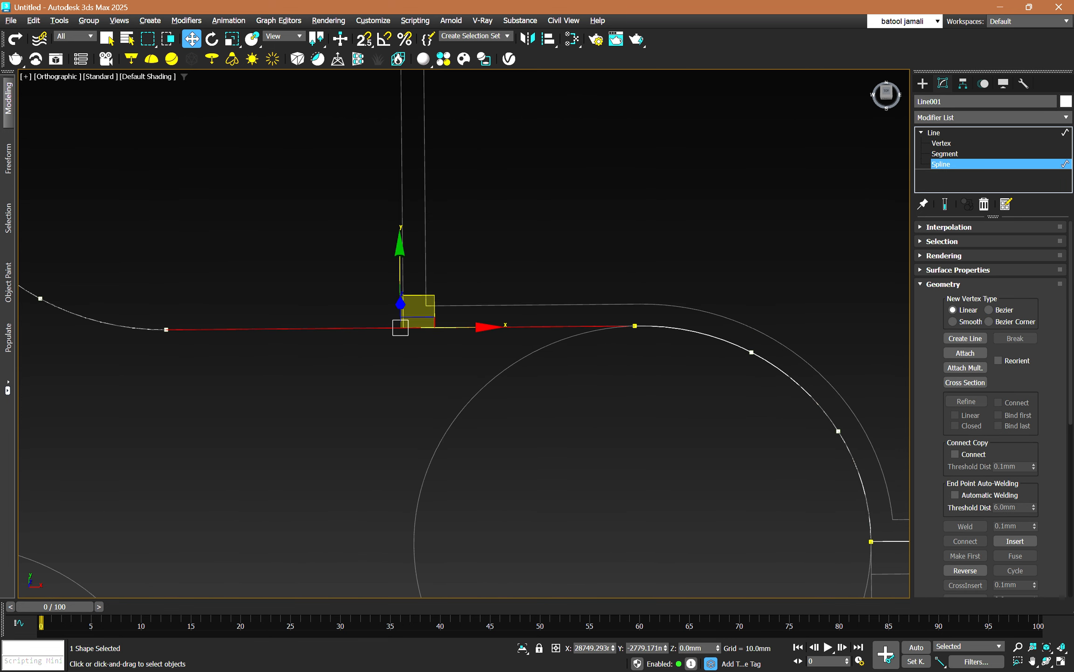
{"action": "scroll", "coordinate": [637, 331], "scroll_direction": "up", "scroll_amount": 5}
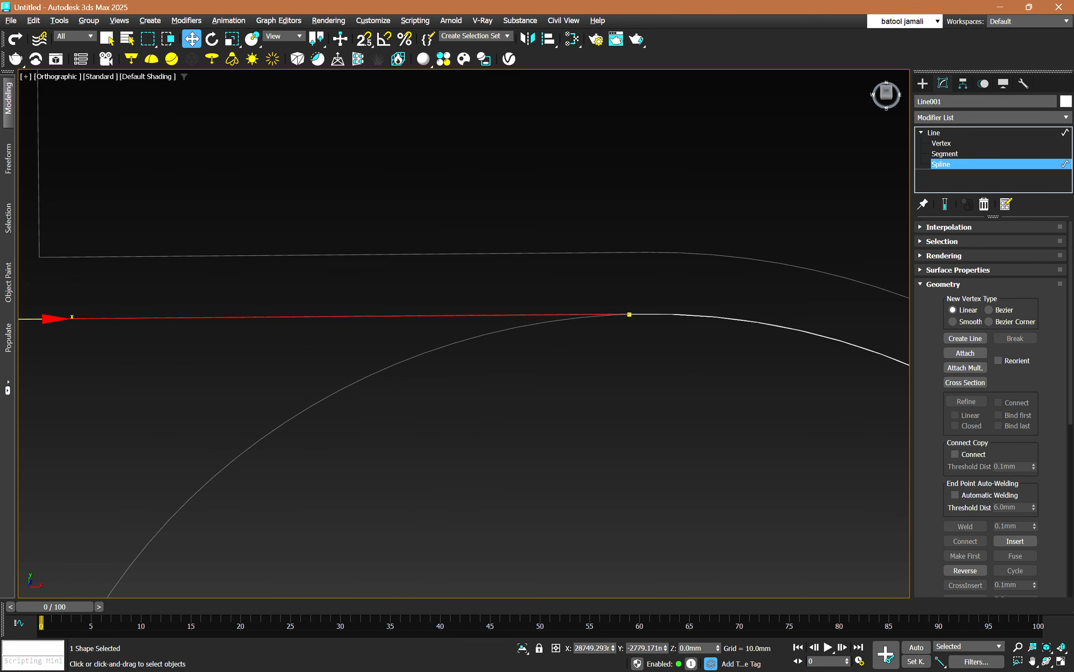
Test-move the end vertex where the straight line meets the circle's arc, and undo the move.
{"action": "key", "text": "1"}
{"action": "left_click", "coordinate": [630, 314]}
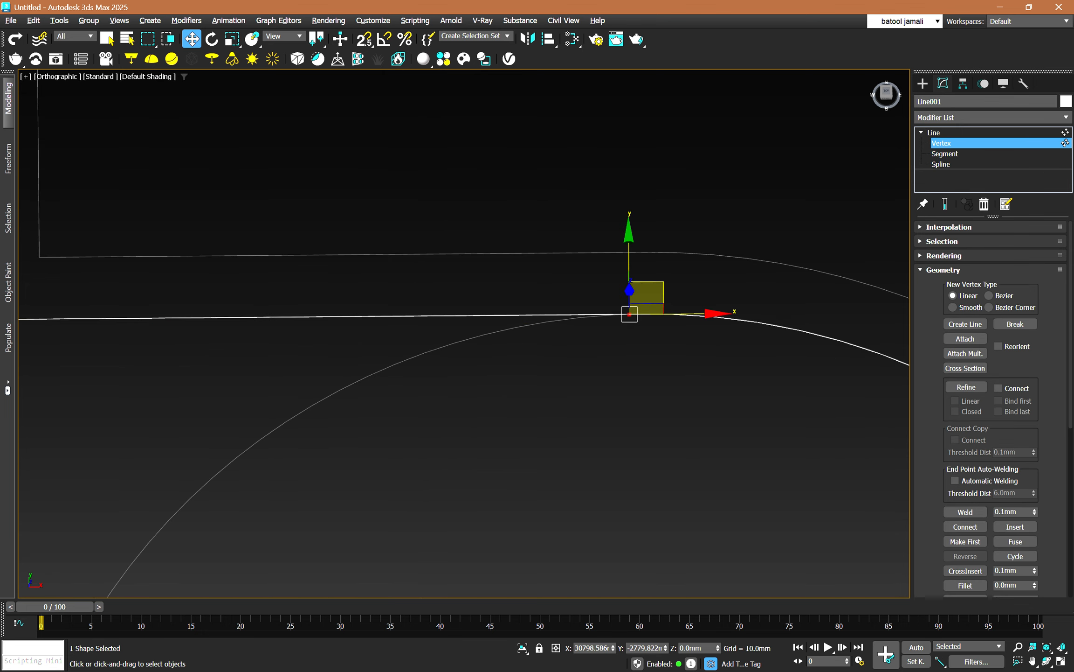
{"action": "left_click_drag", "start_coordinate": [629, 314], "coordinate": [629, 375]}
{"action": "key", "text": "ctrl+z"}
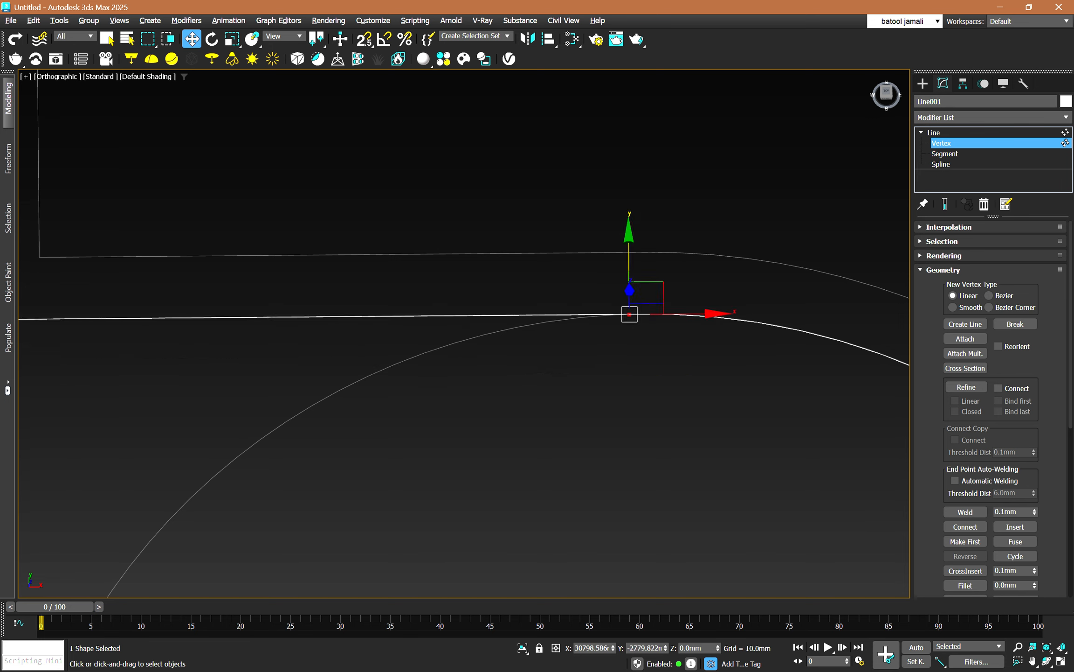
Fuse and weld the two coincident vertices where the straight line meets the circle's arc, working in the top view.
{"action": "key", "text": "t"}
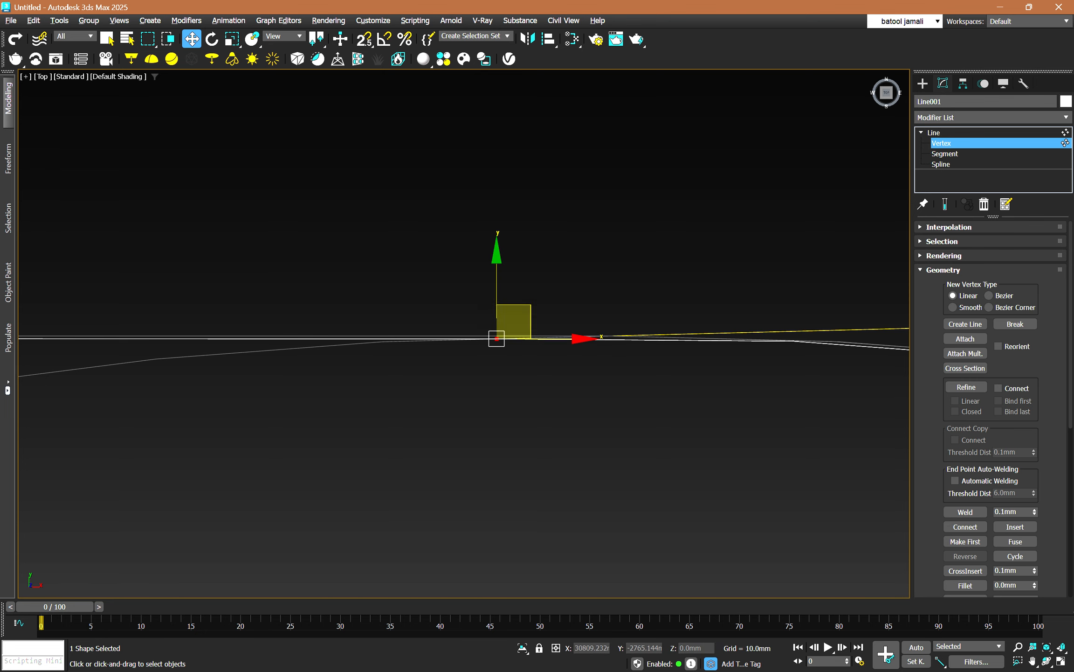
{"action": "left_click_drag", "start_coordinate": [513, 322], "coordinate": [533, 295]}
{"action": "scroll", "coordinate": [522, 306], "scroll_direction": "down", "scroll_amount": 5}
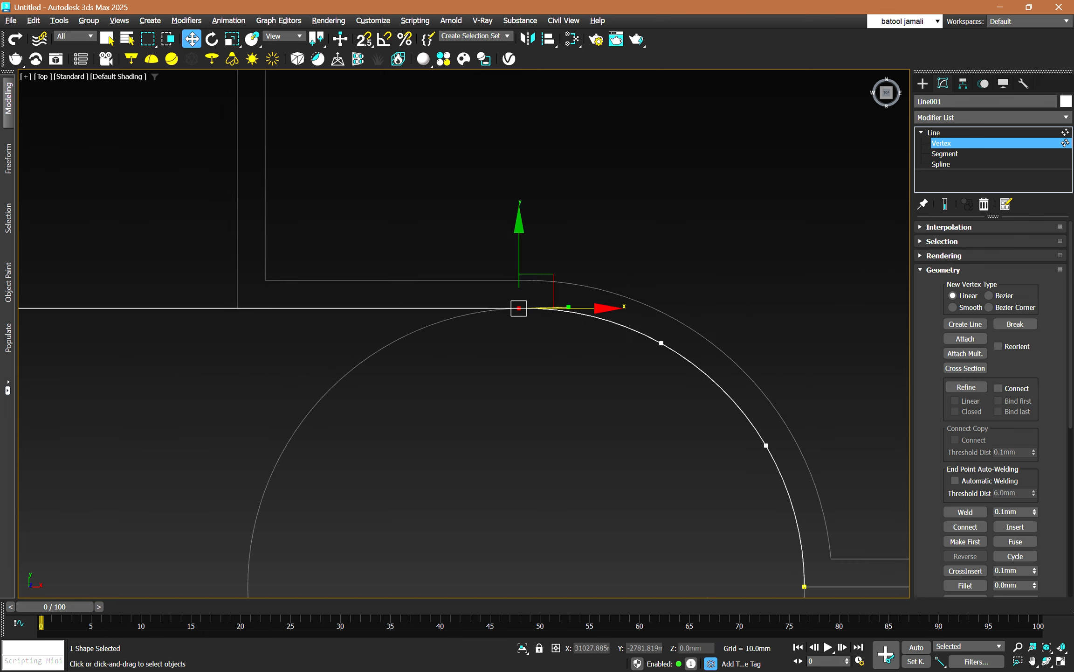
{"action": "scroll", "coordinate": [550, 308], "scroll_direction": "down", "scroll_amount": 2}
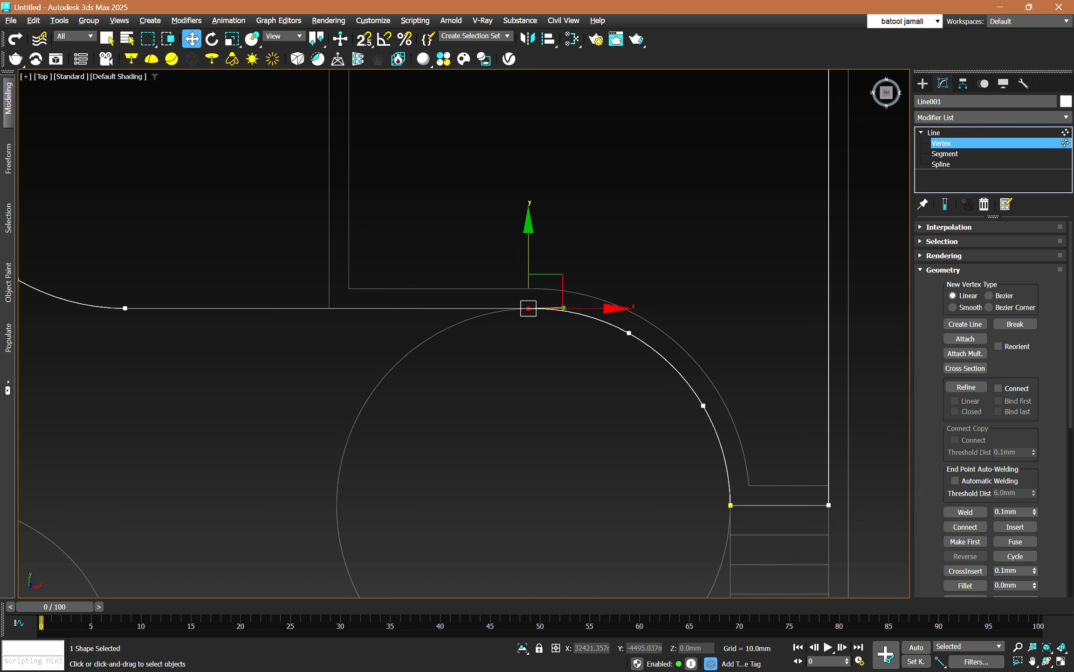
{"action": "left_click", "coordinate": [965, 512]}
{"action": "left_click_drag", "start_coordinate": [512, 240], "coordinate": [567, 322]}
{"action": "left_click", "coordinate": [1015, 541]}
{"action": "left_click", "coordinate": [965, 512]}
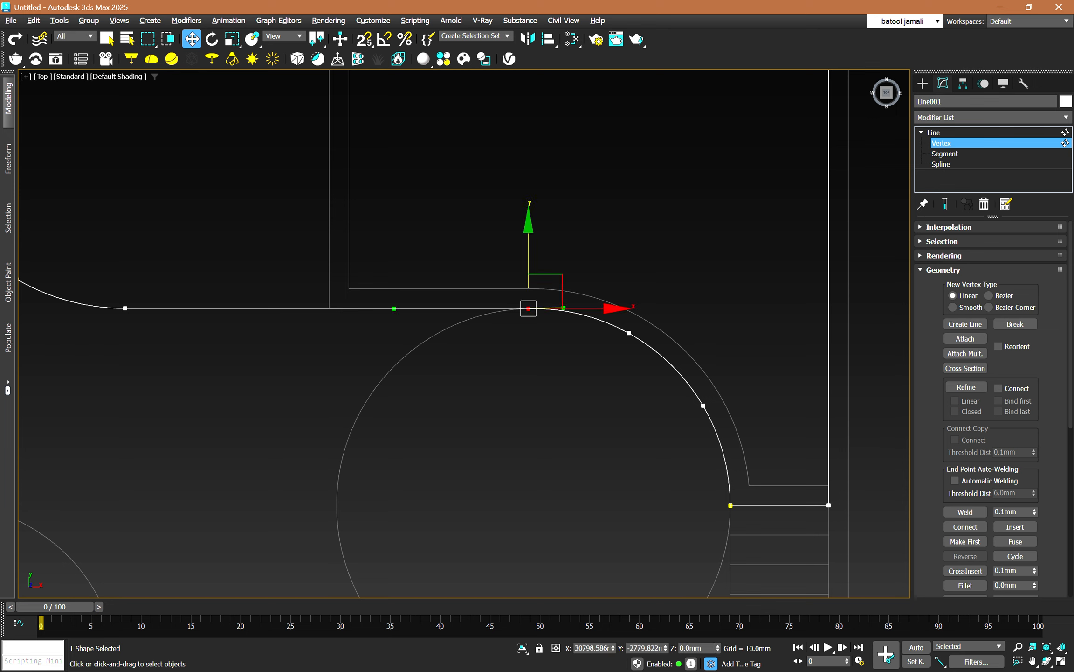
Check the welded joint by moving its vertex, undoing the move and selecting the joined line and arc as a spline.
{"action": "left_click_drag", "start_coordinate": [529, 248], "coordinate": [529, 171]}
{"action": "key", "text": "ctrl+z"}
{"action": "key", "text": "3"}
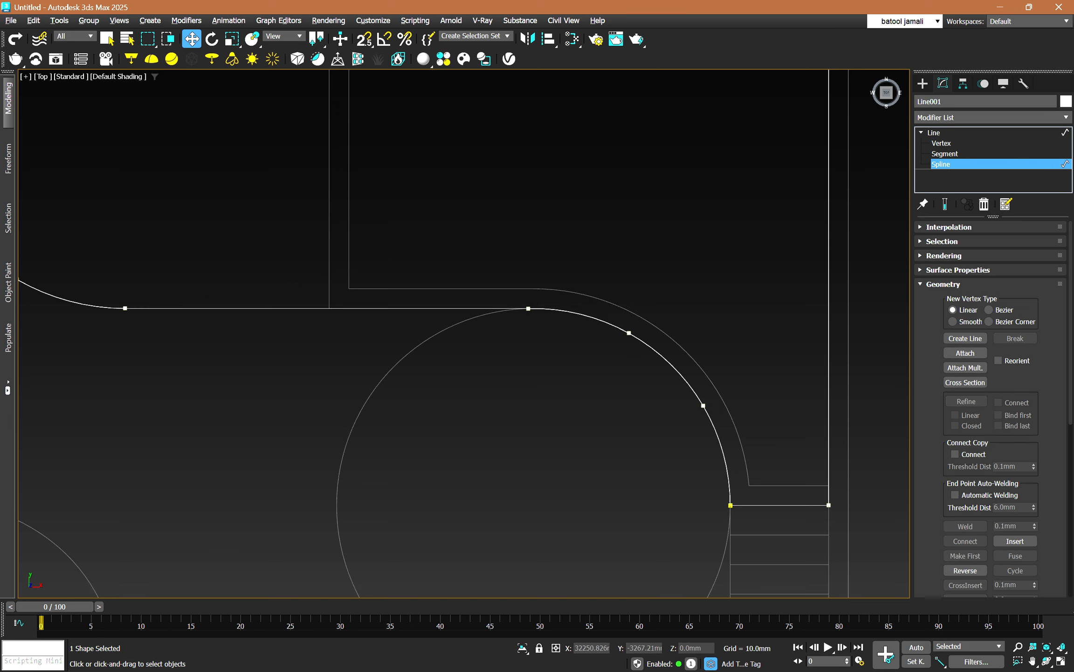
{"action": "left_click", "coordinate": [678, 371]}
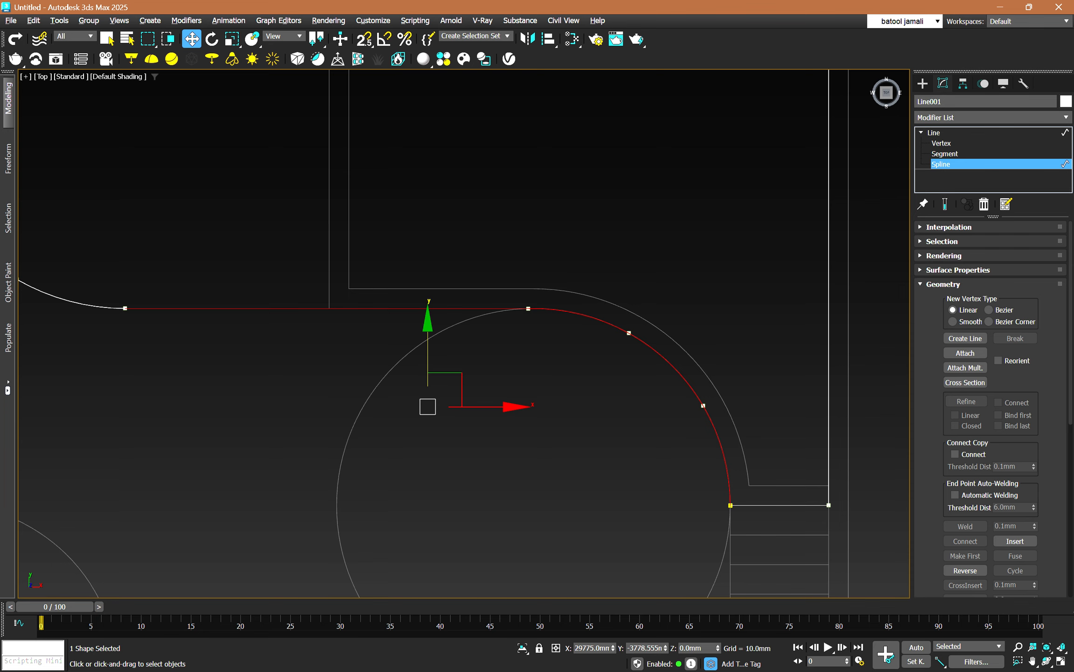
Select the wall line, the partition curve's arc and the joined line-and-arc spline in turn to compare the separate pieces.
{"action": "scroll", "coordinate": [580, 428], "scroll_direction": "down", "scroll_amount": 2}
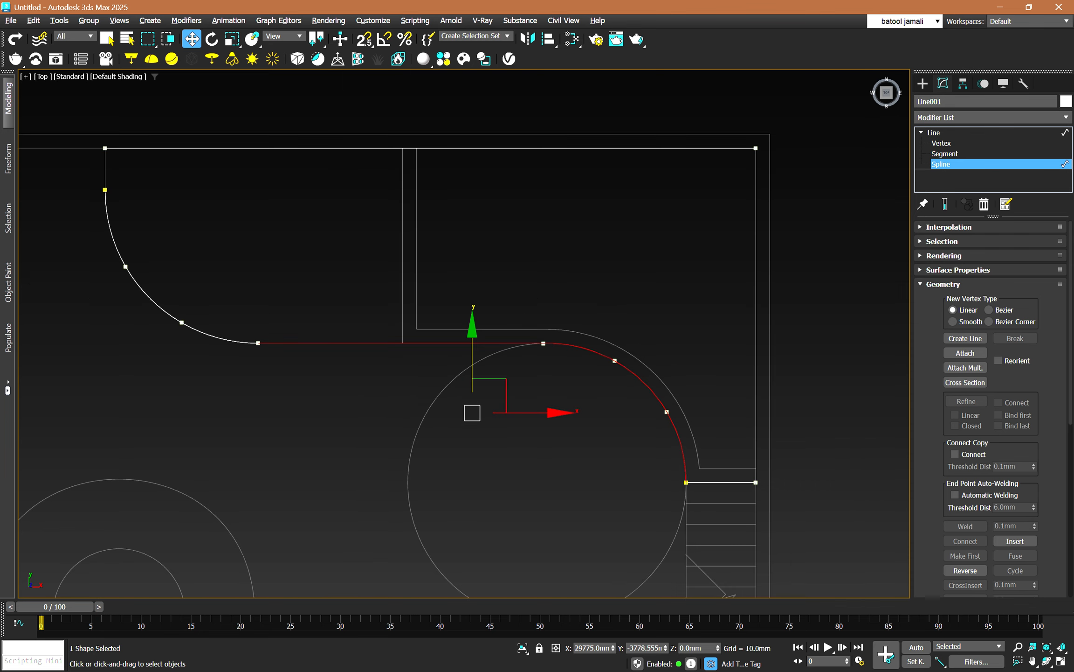
{"action": "left_click", "coordinate": [756, 363]}
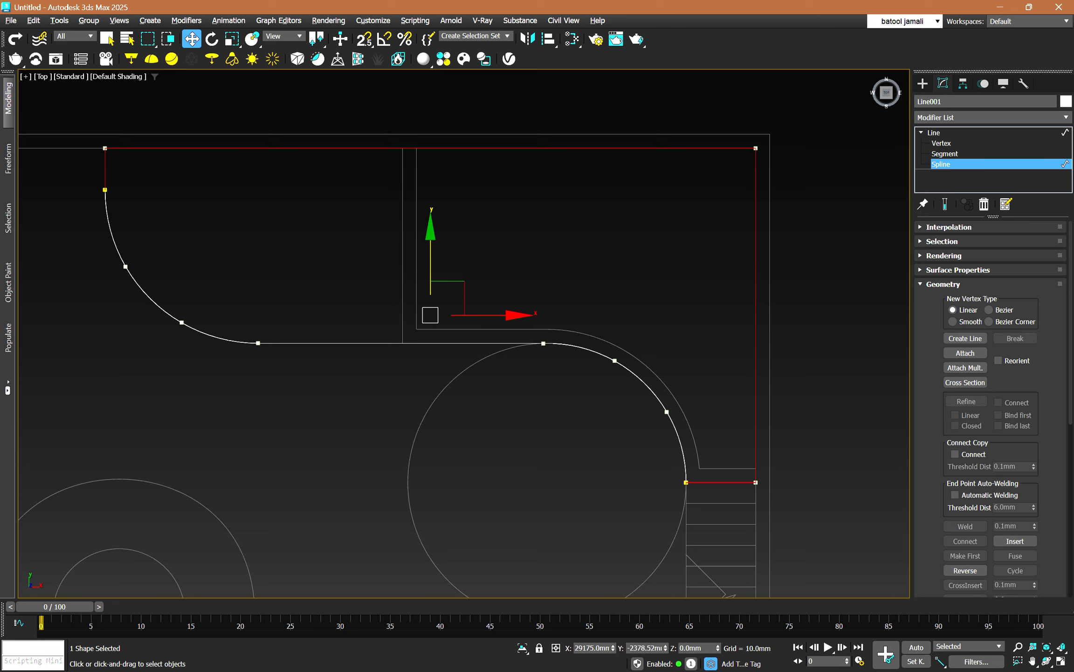
{"action": "left_click", "coordinate": [150, 298]}
{"action": "left_click", "coordinate": [329, 344]}
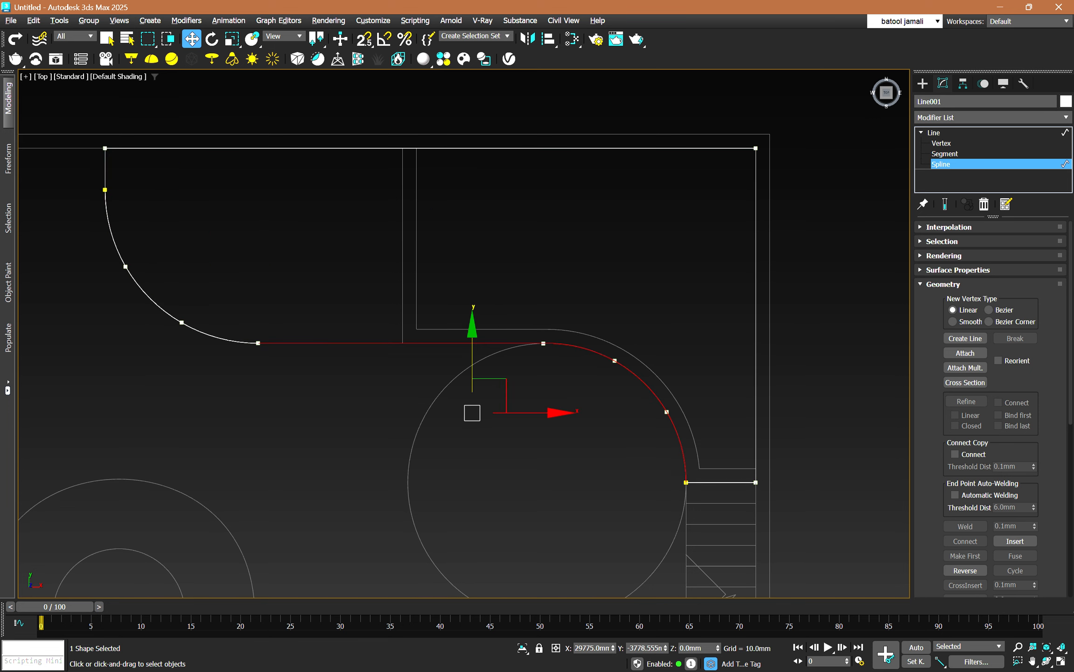
{"action": "left_click", "coordinate": [177, 304]}
{"action": "left_click", "coordinate": [150, 298]}
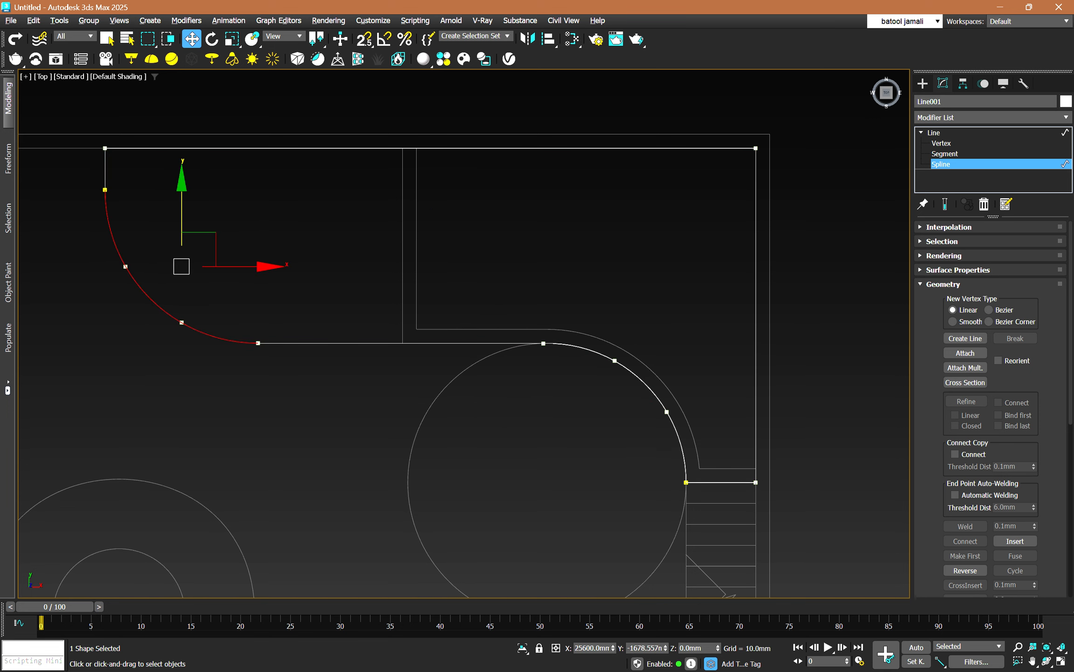
Weld the overlapping vertices where the partition curve's arc meets the straight line.
{"action": "key", "text": "1"}
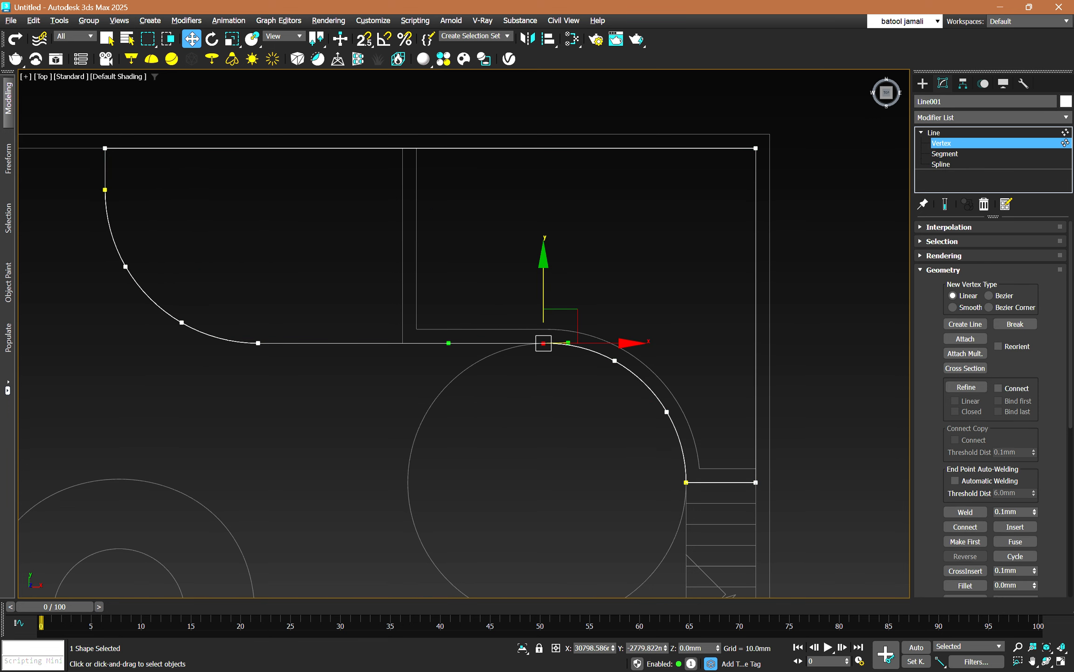
{"action": "left_click_drag", "start_coordinate": [242, 317], "coordinate": [283, 360]}
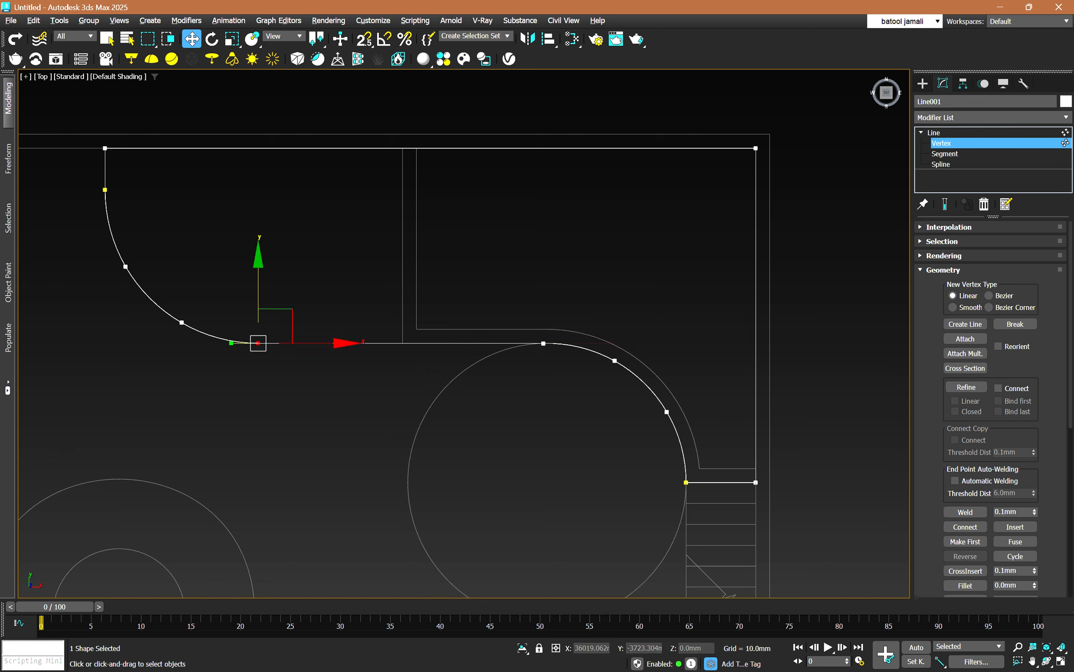
{"action": "left_click", "coordinate": [966, 511]}
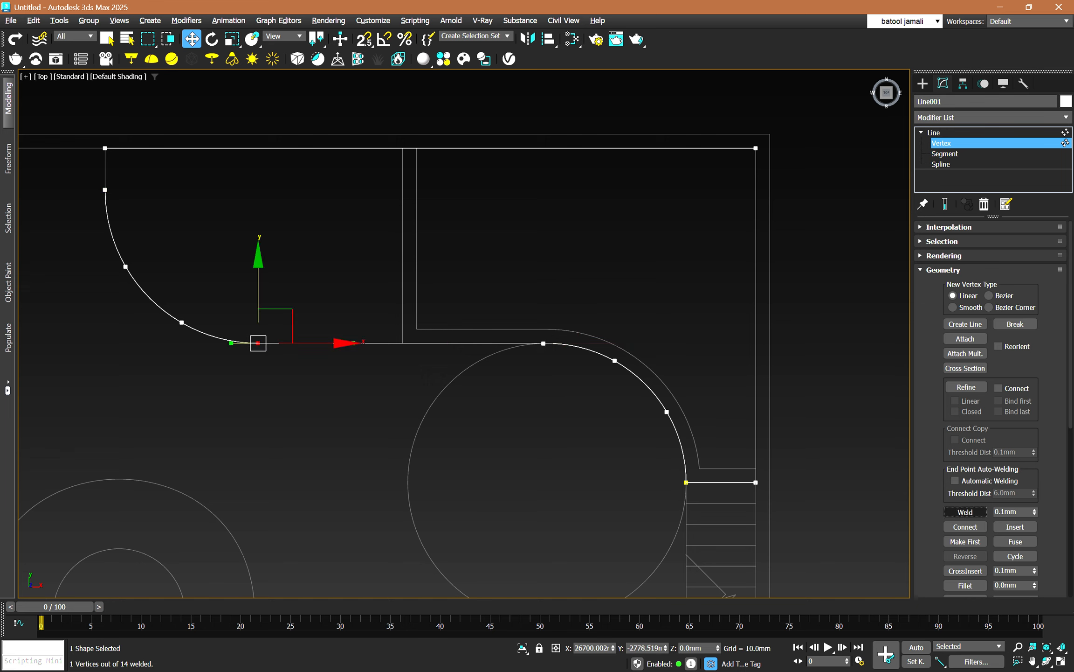
Check the joined curve and the wall line by selecting each spline in turn, and select both around their shared stair-side end.
{"action": "key", "text": "3"}
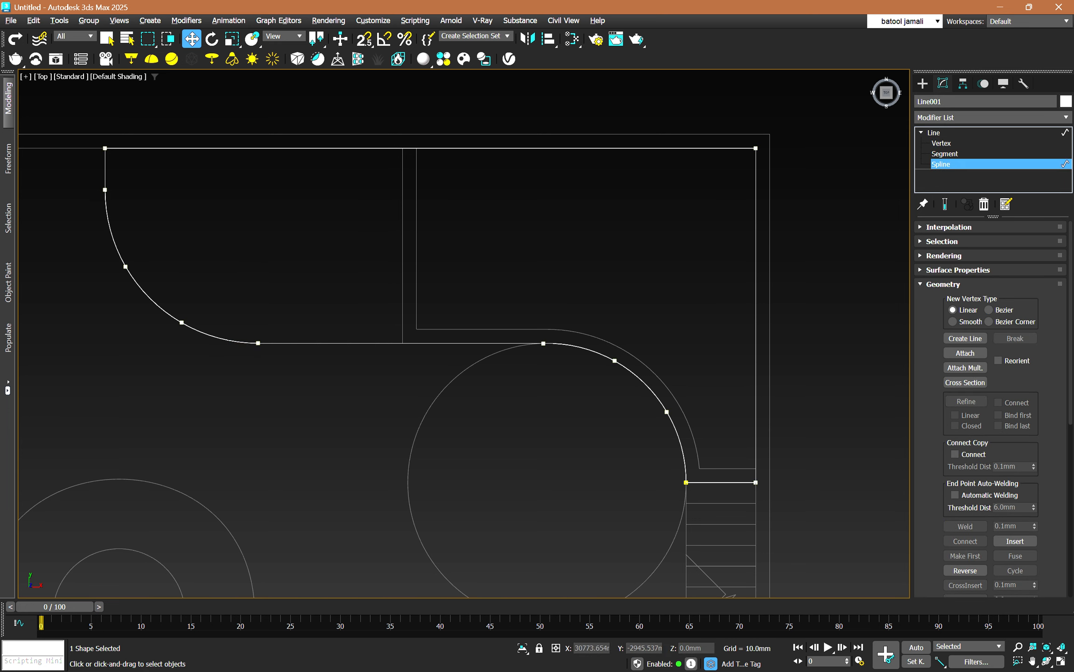
{"action": "left_click", "coordinate": [525, 341]}
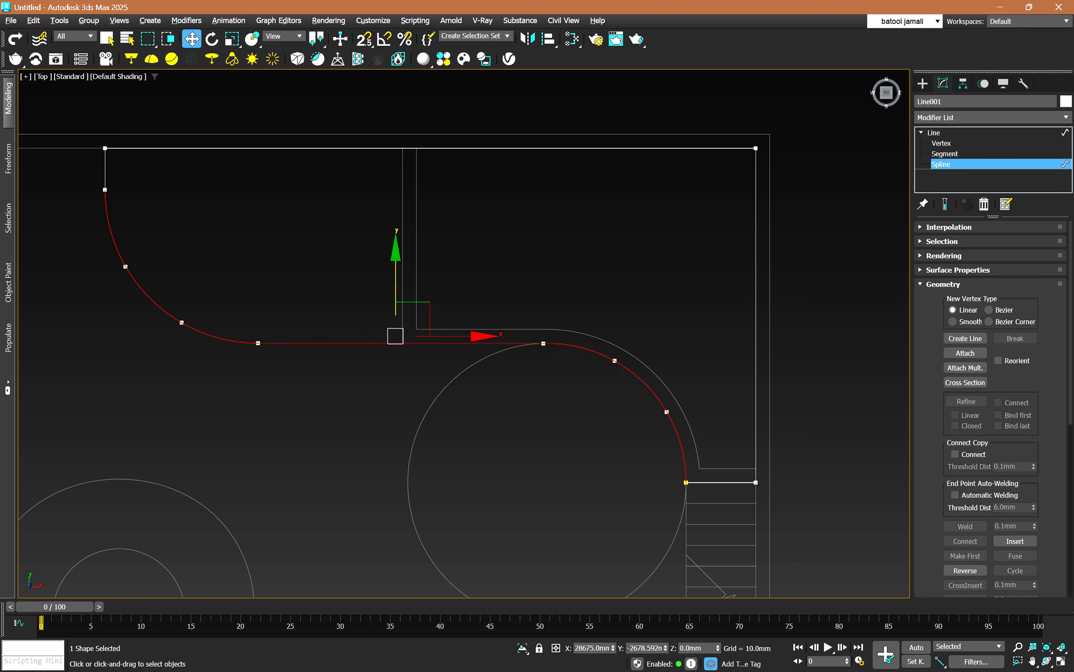
{"action": "left_click", "coordinate": [402, 148]}
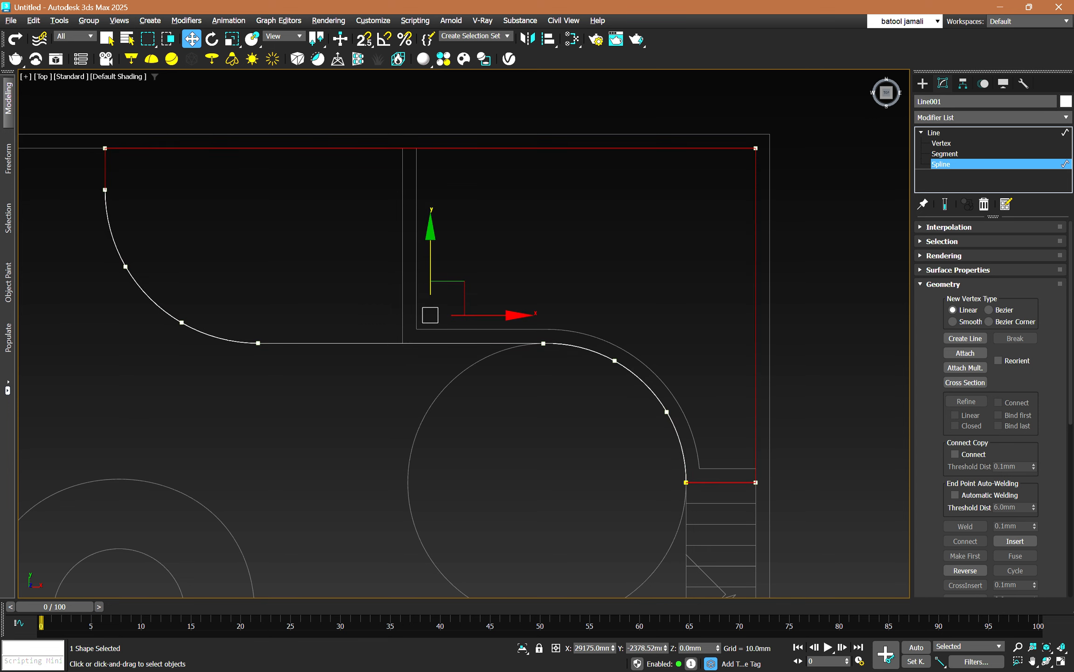
{"action": "left_click", "coordinate": [676, 432]}
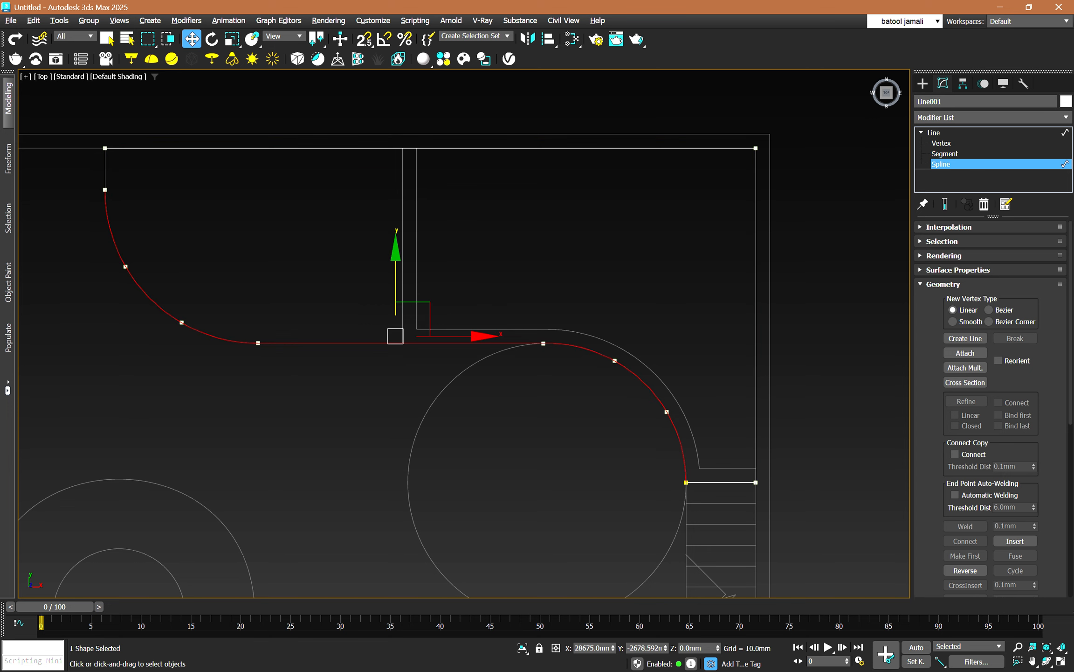
{"action": "left_click_drag", "start_coordinate": [666, 471], "coordinate": [698, 491]}
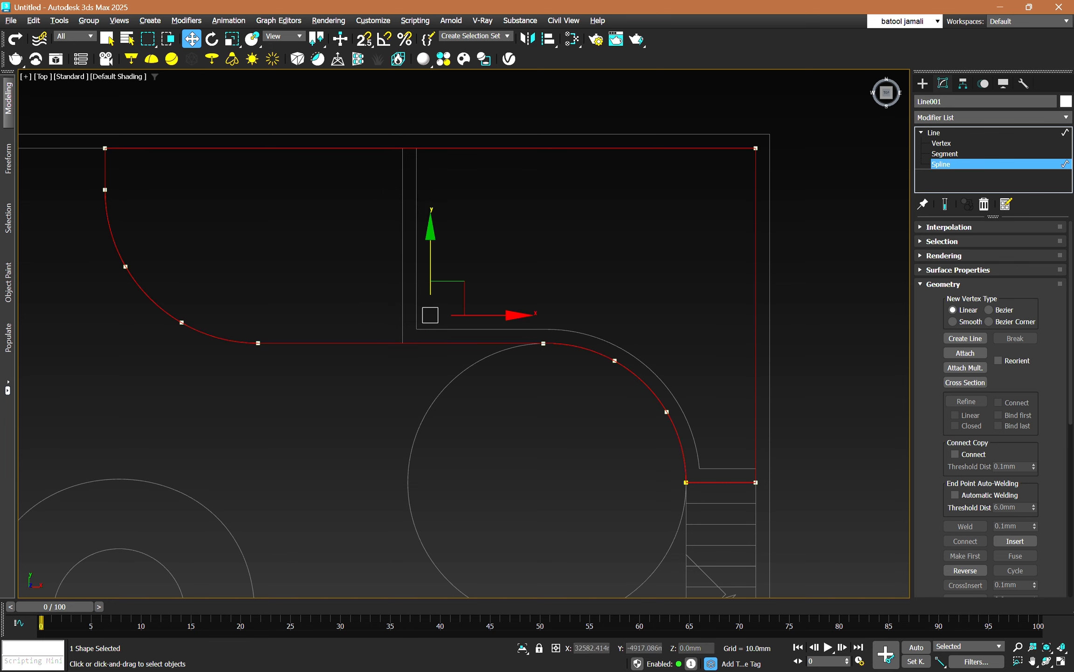
Weld the overlapping vertices at the curve's stair-side end and at the upper end of its far arc, using the 0.1 mm threshold.
{"action": "key", "text": "1"}
{"action": "left_click", "coordinate": [686, 482]}
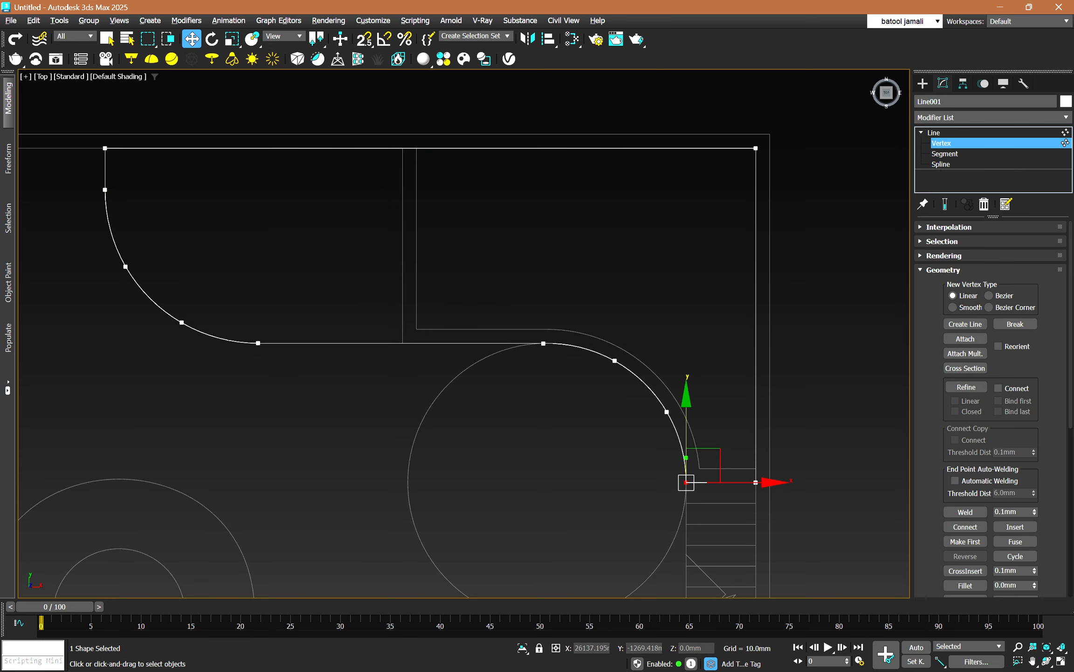
{"action": "left_click_drag", "start_coordinate": [90, 177], "coordinate": [89, 204]}
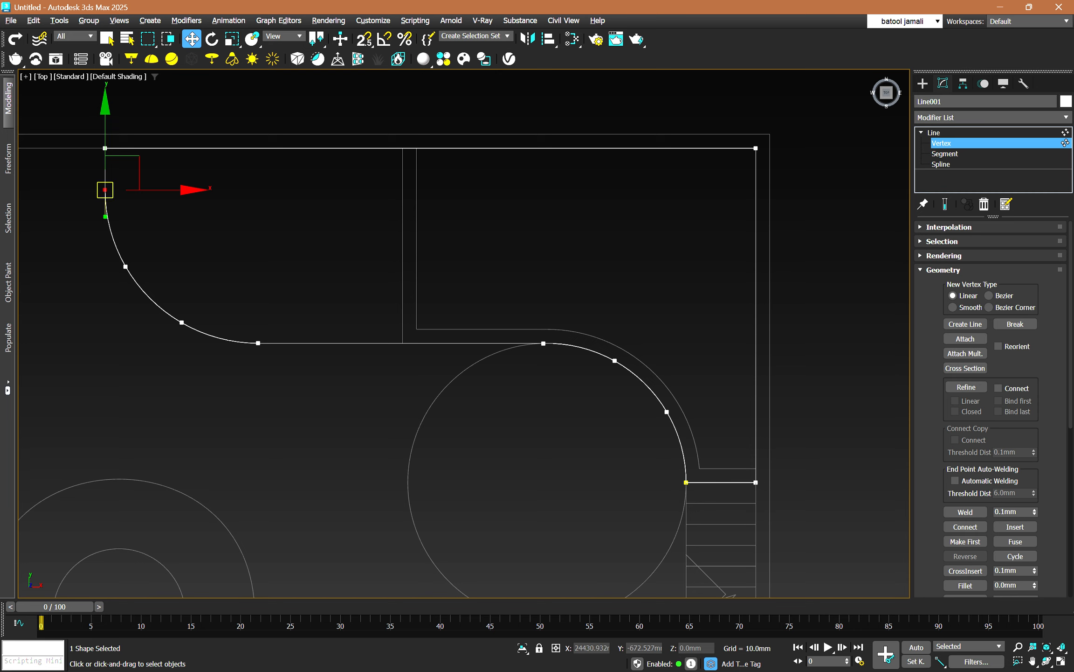
{"action": "left_click", "coordinate": [168, 172]}
{"action": "left_click_drag", "start_coordinate": [167, 173], "coordinate": [102, 203]}
{"action": "left_click", "coordinate": [966, 511]}
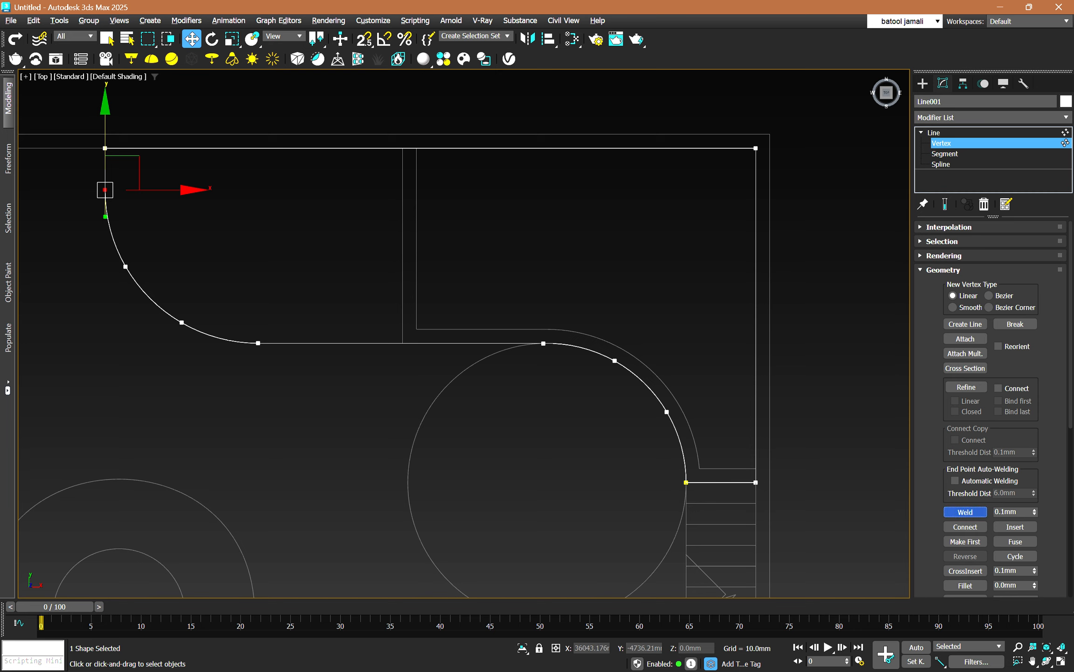
{"action": "left_click", "coordinate": [686, 482]}
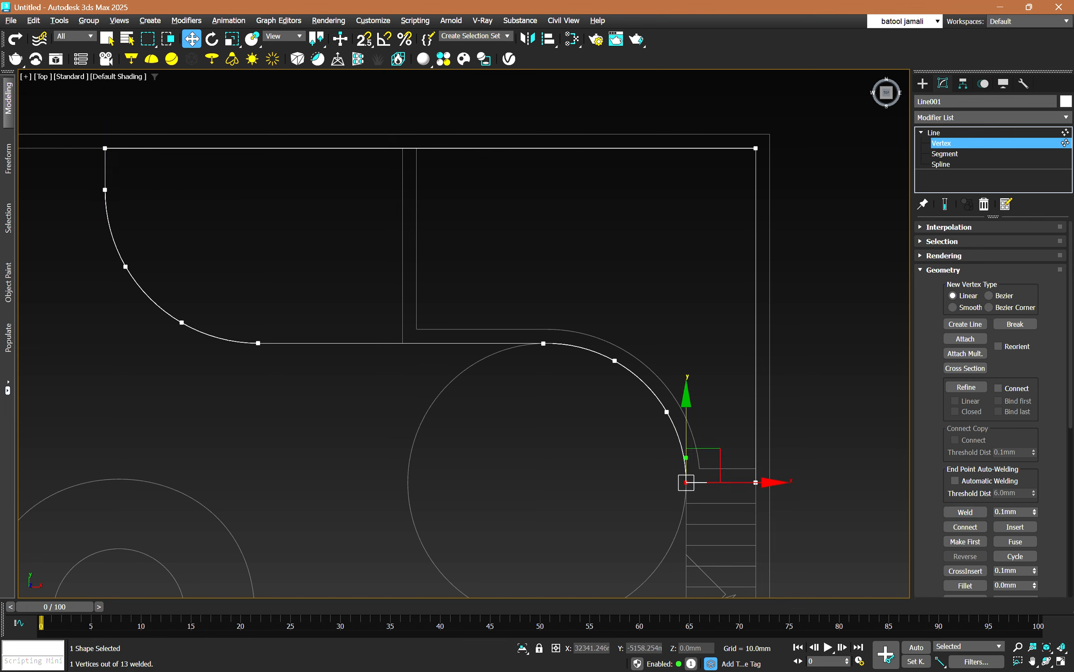
{"action": "left_click", "coordinate": [965, 512]}
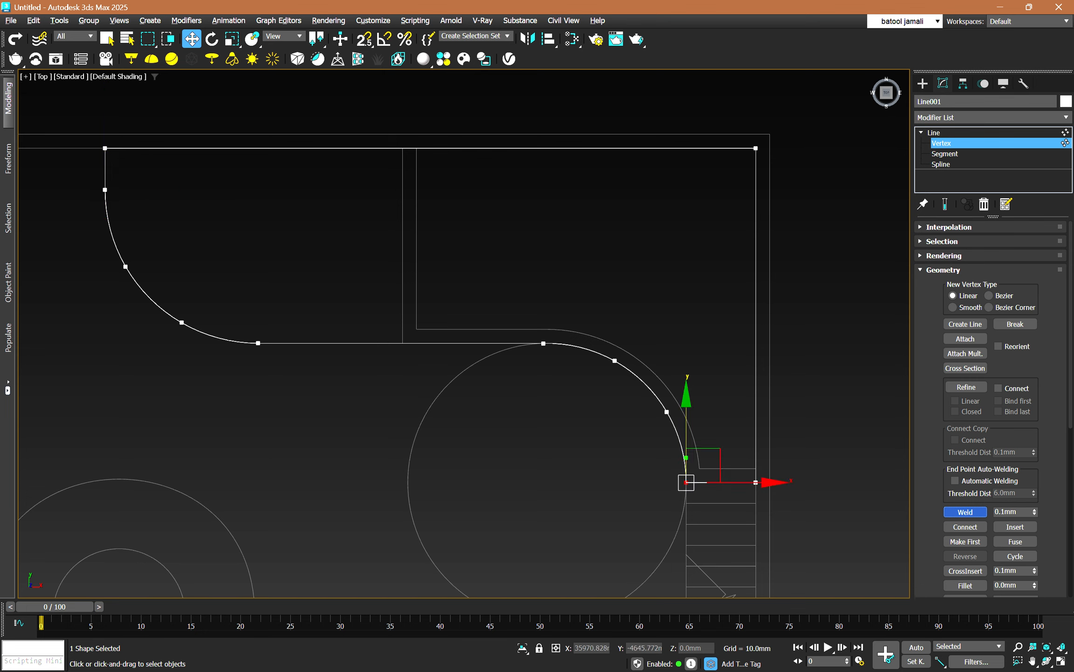
Check the welded outline at spline level by selecting its arc and its outer wall line, and clear the selection.
{"action": "left_click", "coordinate": [941, 165]}
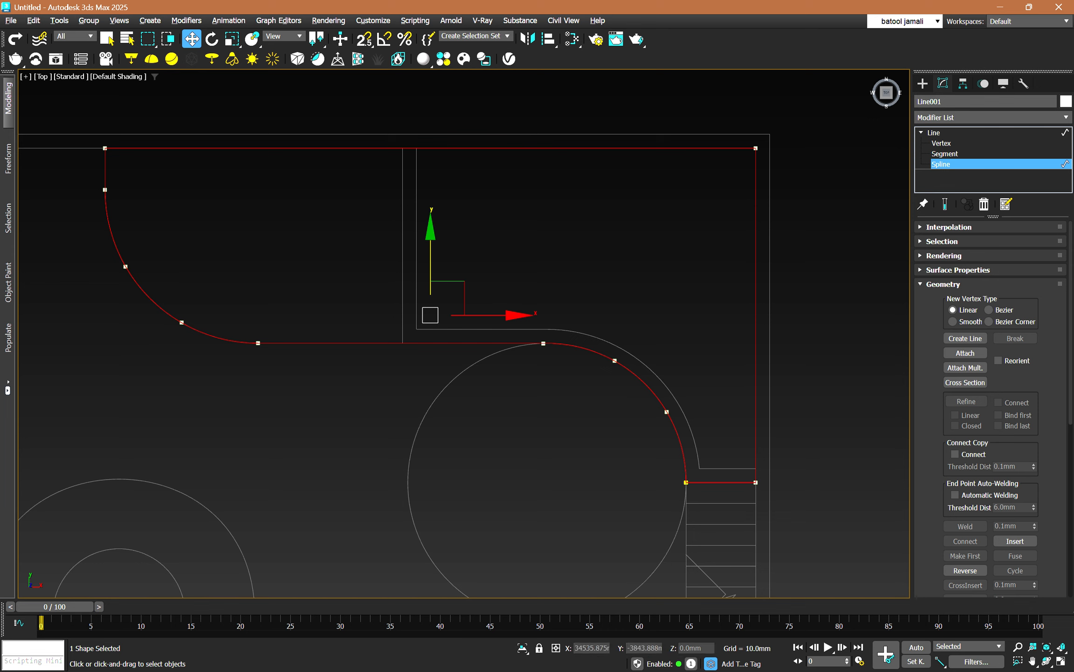
{"action": "left_click", "coordinate": [646, 384]}
{"action": "left_click", "coordinate": [756, 373]}
{"action": "left_click", "coordinate": [645, 384]}
{"action": "left_click", "coordinate": [607, 279]}
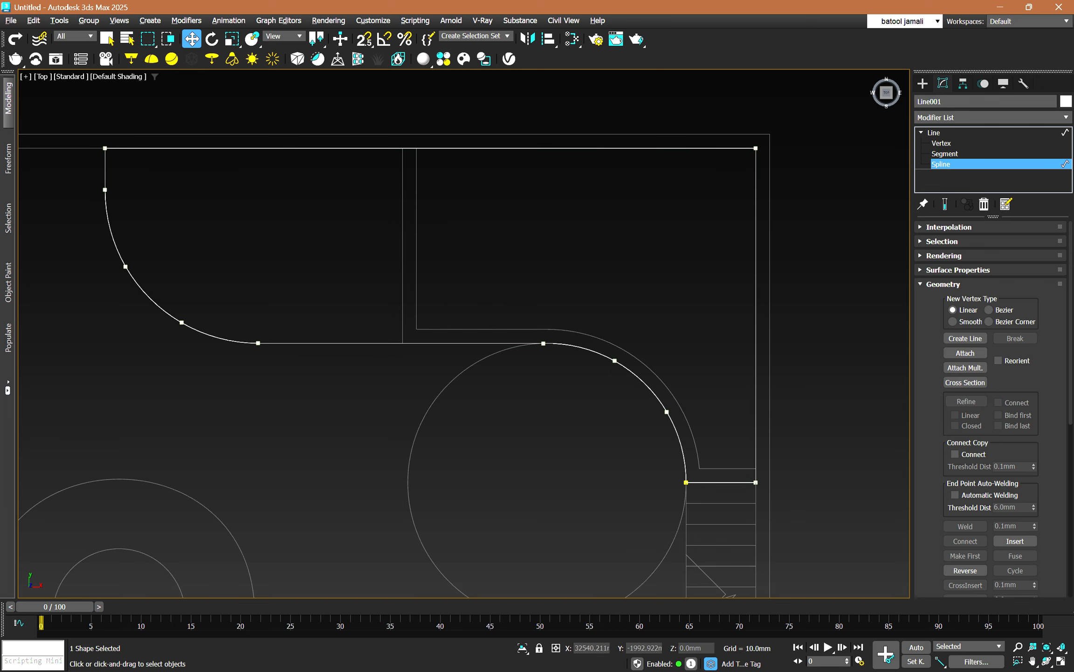
Undo the vertex welds and select the line-and-arc spline, the far arc and the wall line in turn.
{"action": "key", "text": "ctrl+z"}
{"action": "key", "text": "ctrl+z"}
{"action": "left_click", "coordinate": [645, 384]}
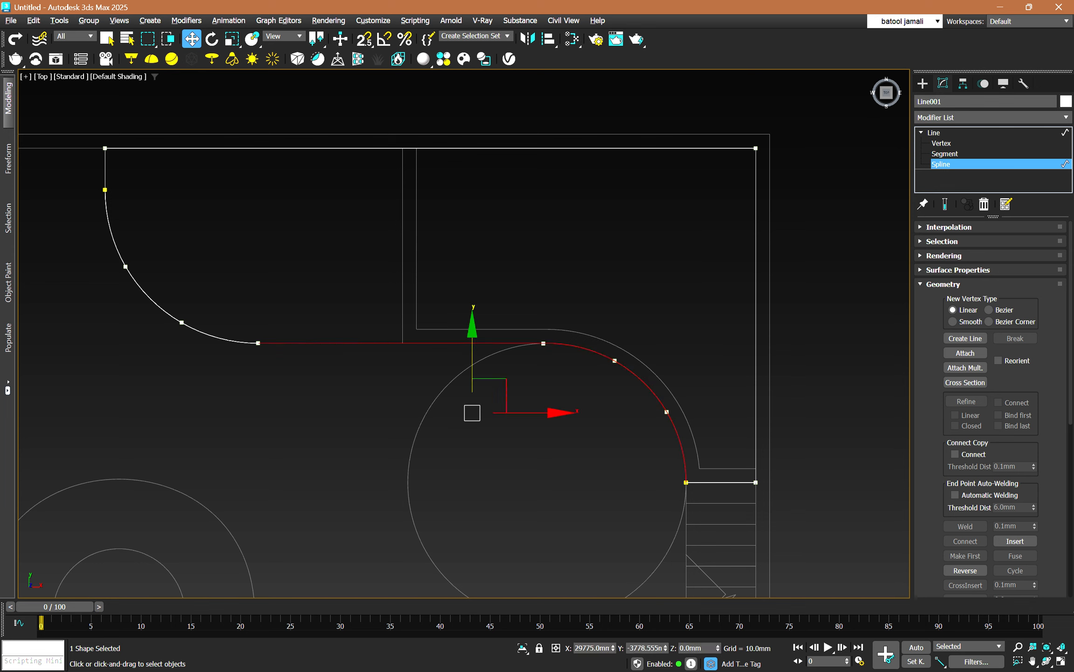
{"action": "left_click", "coordinate": [164, 310]}
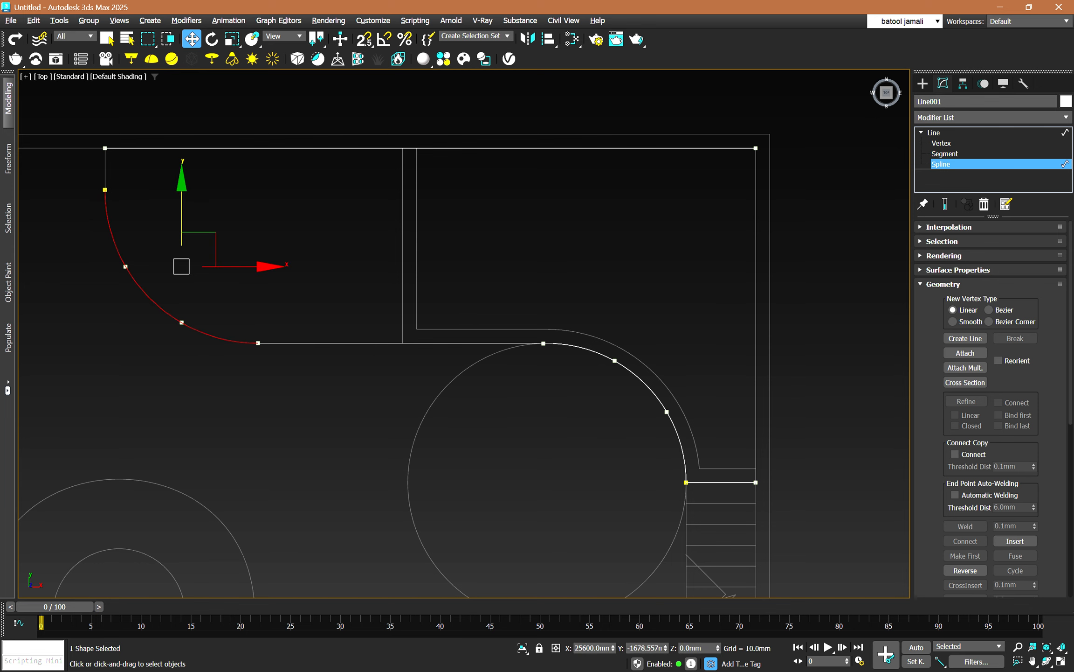
{"action": "left_click", "coordinate": [298, 148]}
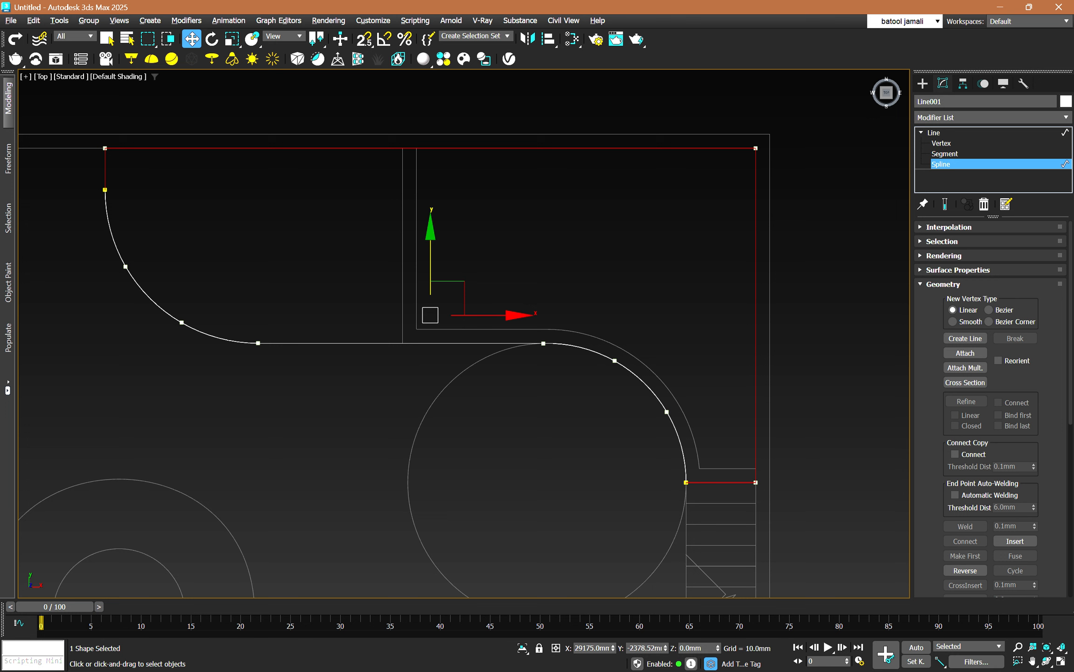
{"action": "key", "text": "1"}
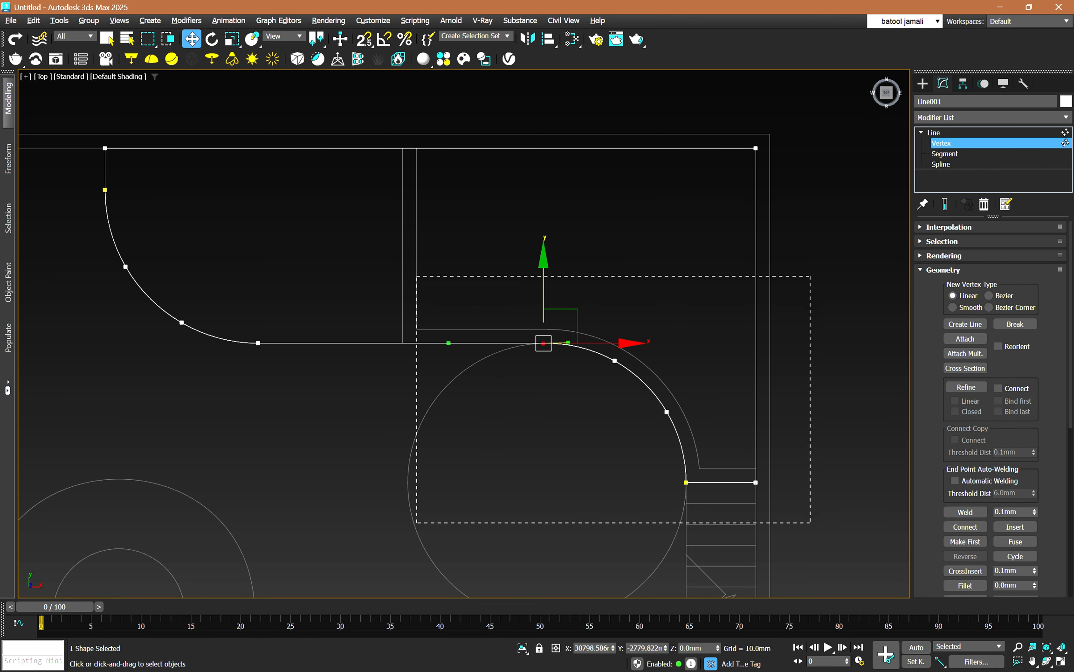
{"action": "left_click_drag", "start_coordinate": [416, 275], "coordinate": [99, 135]}
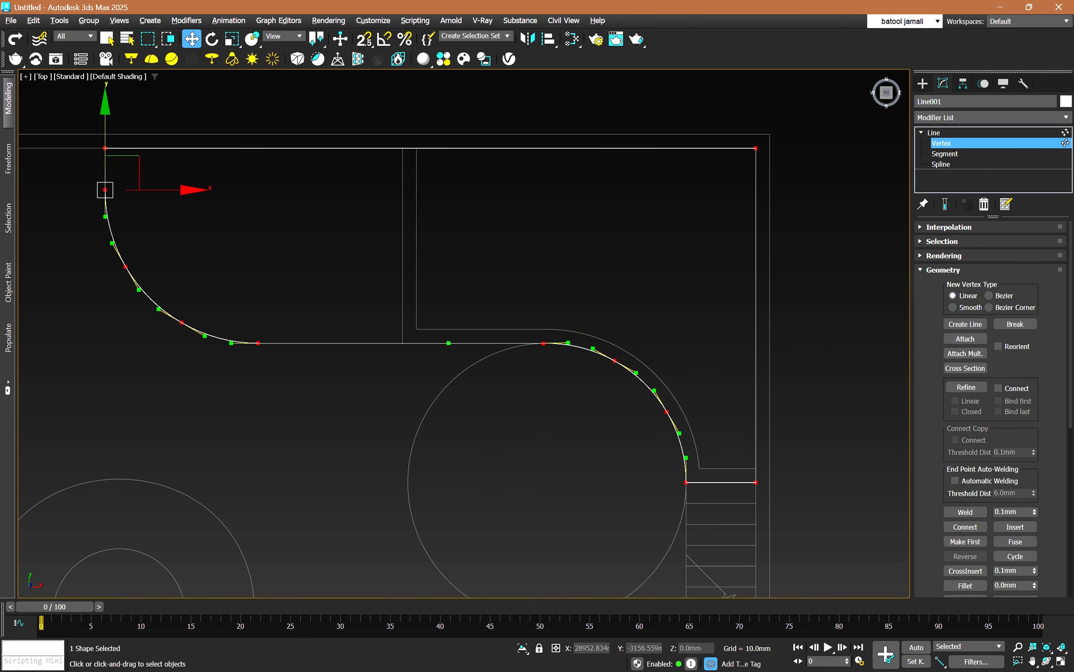
{"action": "left_click", "coordinate": [965, 511]}
{"action": "left_click", "coordinate": [756, 482]}
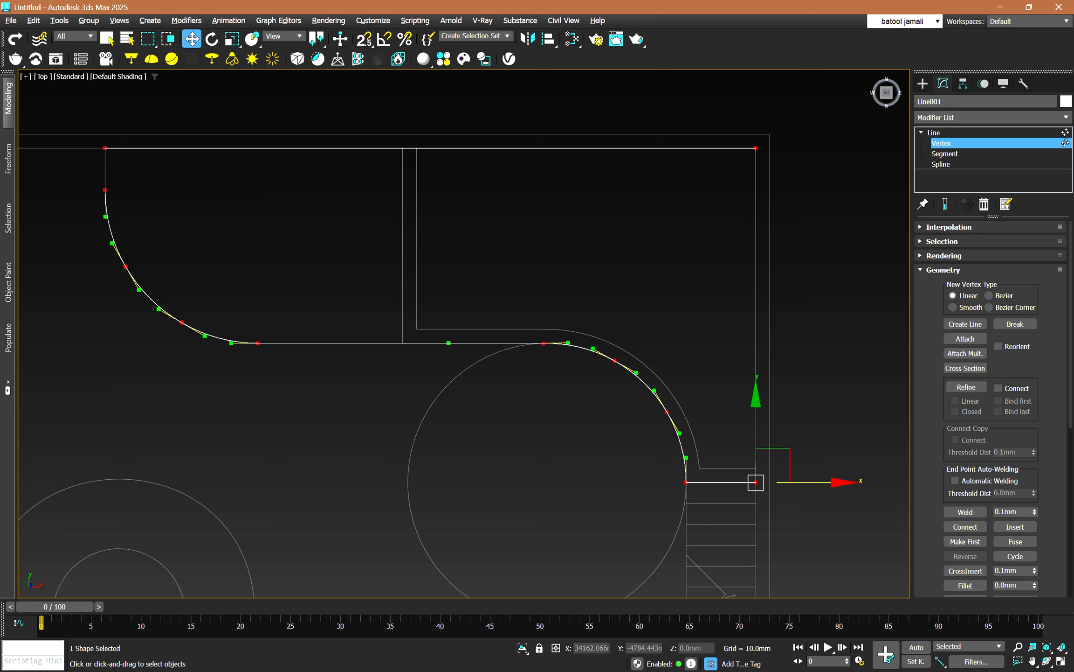
{"action": "left_click", "coordinate": [848, 510]}
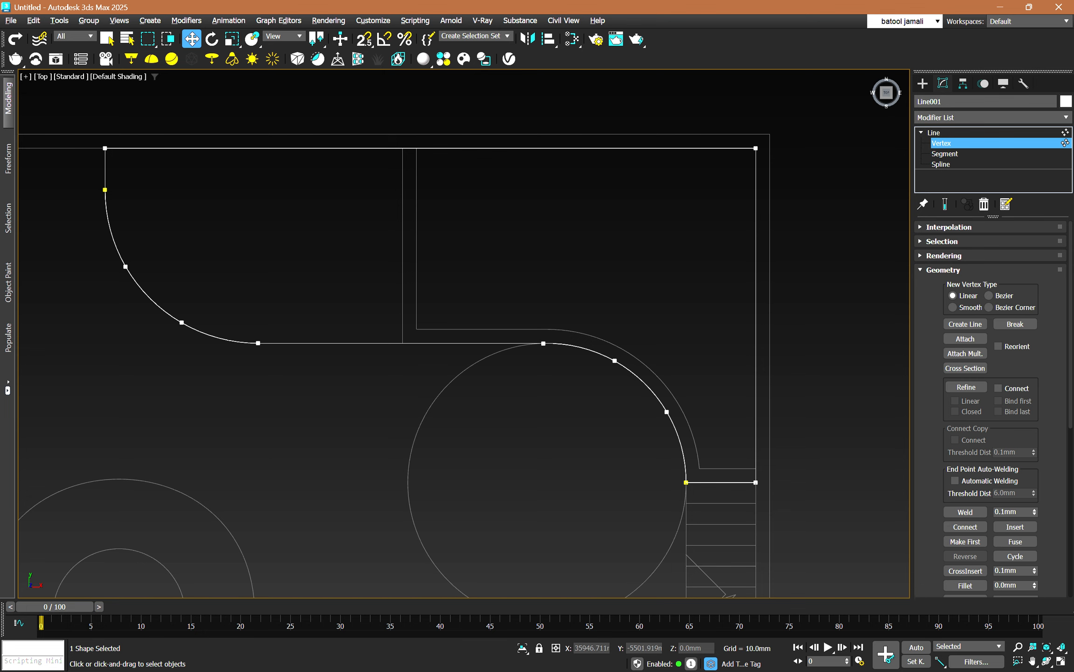
Set the weld threshold to 500 mm and weld all of the outline's vertices at once.
{"action": "double_click", "coordinate": [1007, 512]}
{"action": "type", "text": "500"}
{"action": "key", "text": "Return"}
{"action": "left_click_drag", "start_coordinate": [811, 528], "coordinate": [43, 127]}
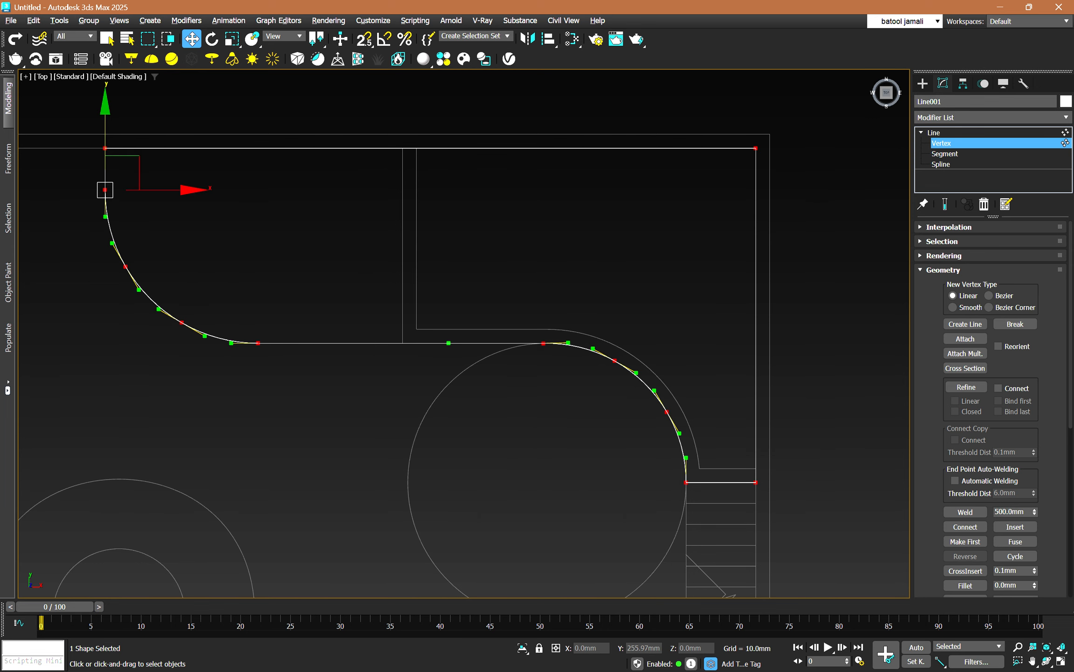
{"action": "left_click", "coordinate": [965, 512]}
{"action": "left_click", "coordinate": [686, 482]}
{"action": "left_click", "coordinate": [756, 483]}
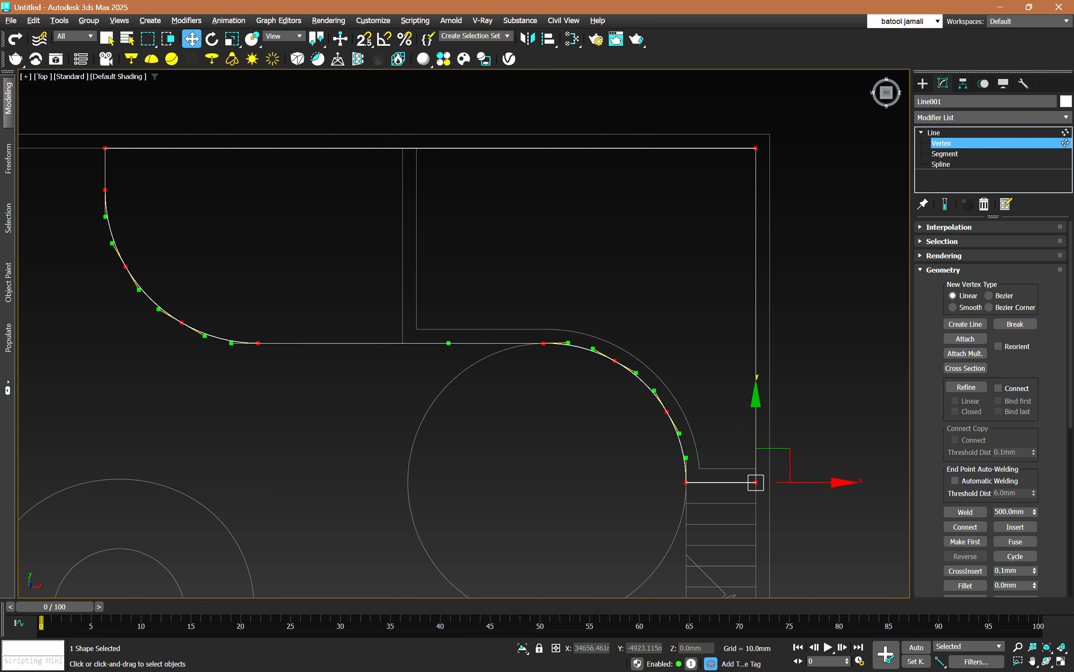
{"action": "left_click", "coordinate": [965, 512]}
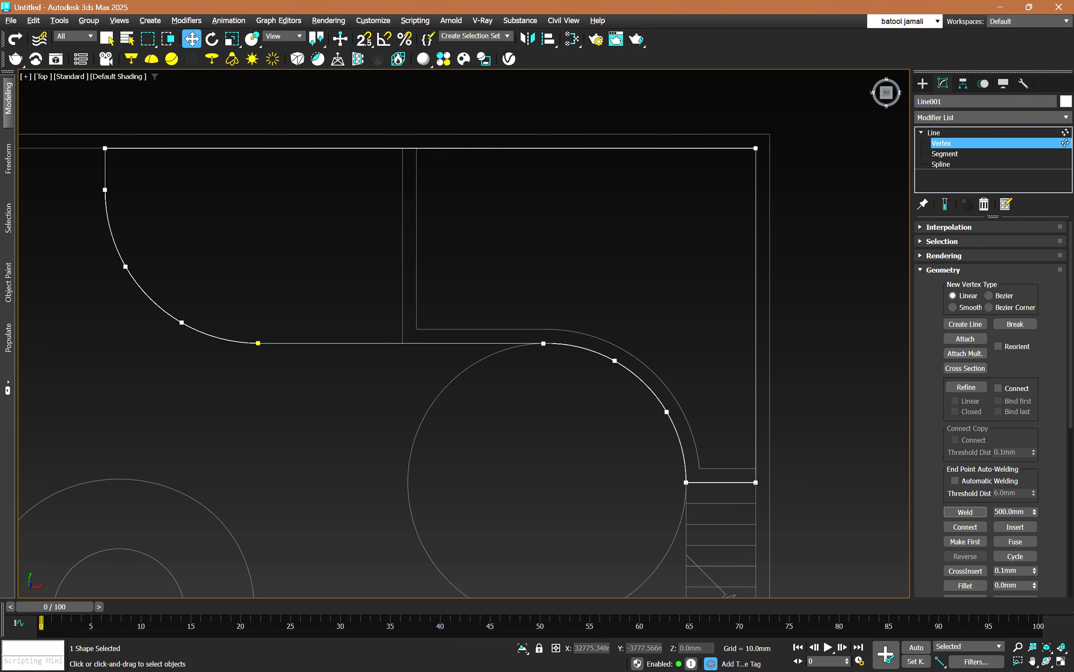
Try to weld all of the outline's vertices with a 2000 mm threshold, and undo the weld.
{"action": "key", "text": "ctrl+a"}
{"action": "left_click", "coordinate": [1009, 511]}
{"action": "double_click", "coordinate": [1009, 512]}
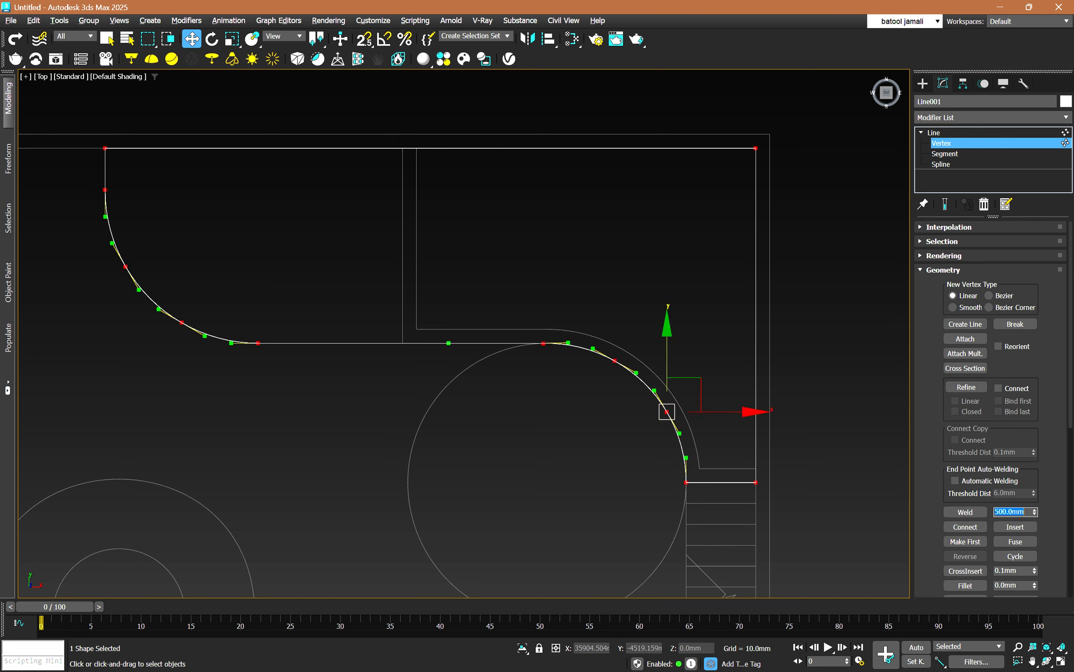
{"action": "type", "text": "2000"}
{"action": "key", "text": "Return"}
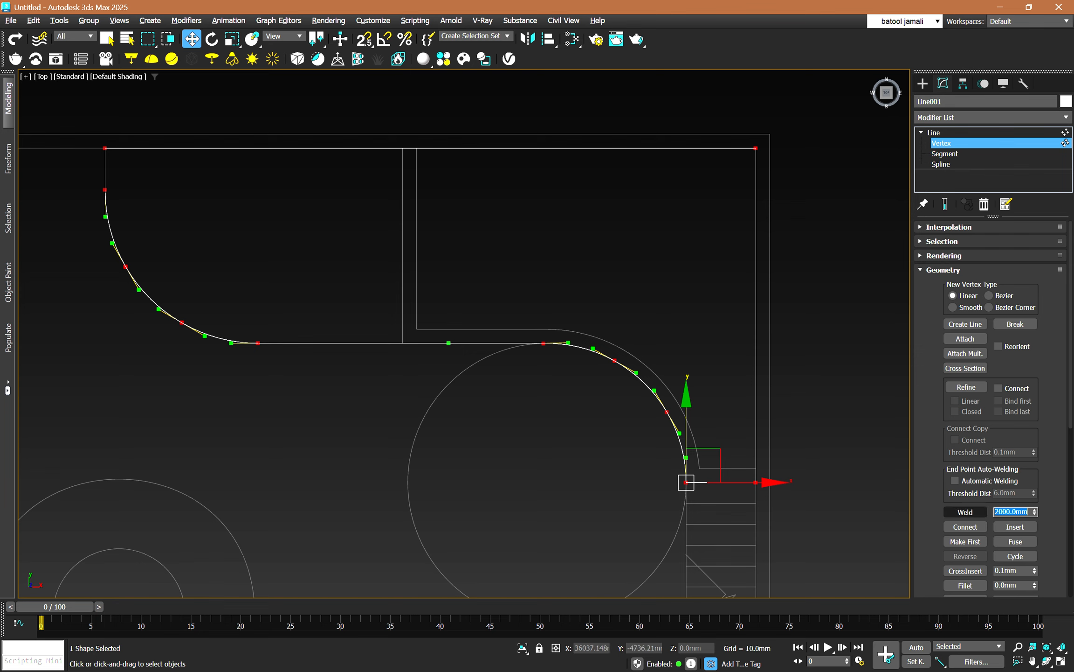
{"action": "left_click", "coordinate": [965, 512]}
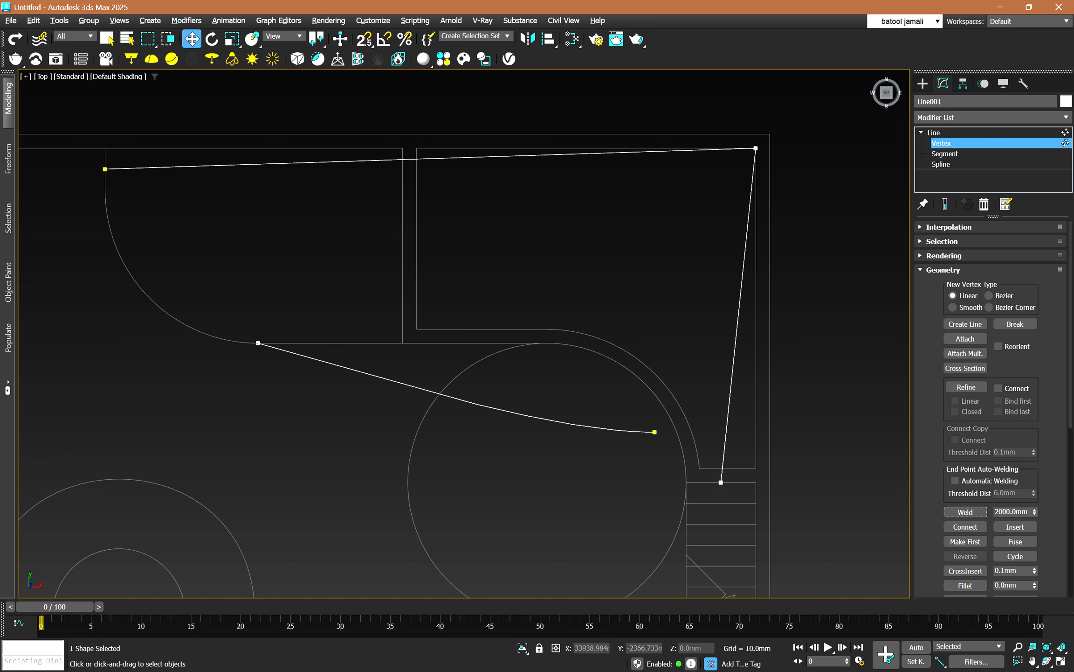
{"action": "key", "text": "ctrl+z"}
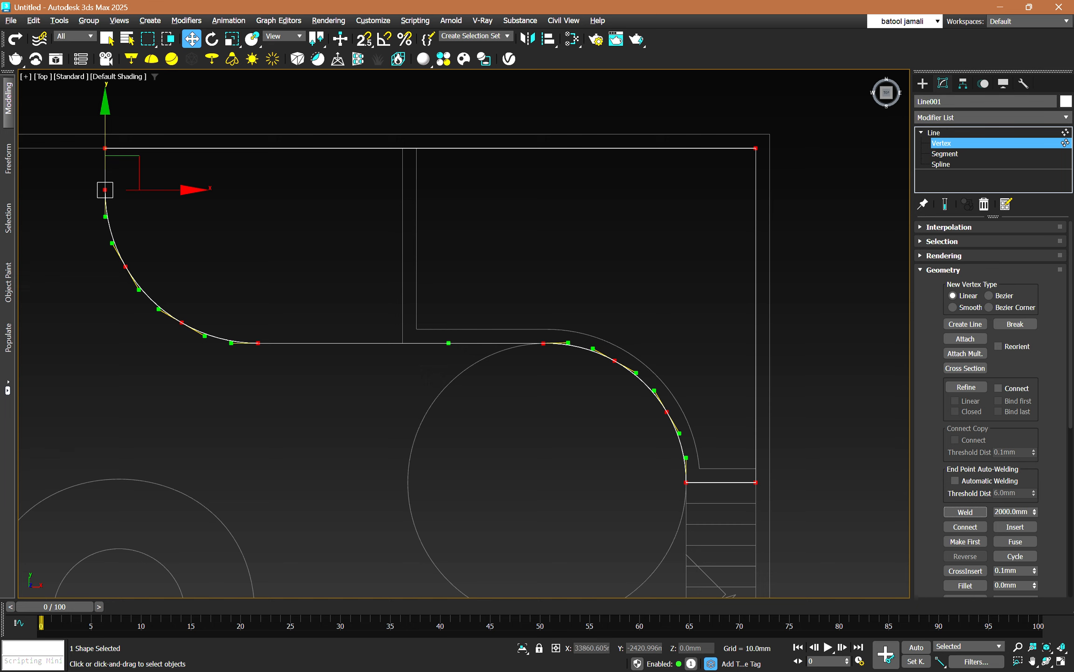
{"action": "left_click", "coordinate": [578, 252]}
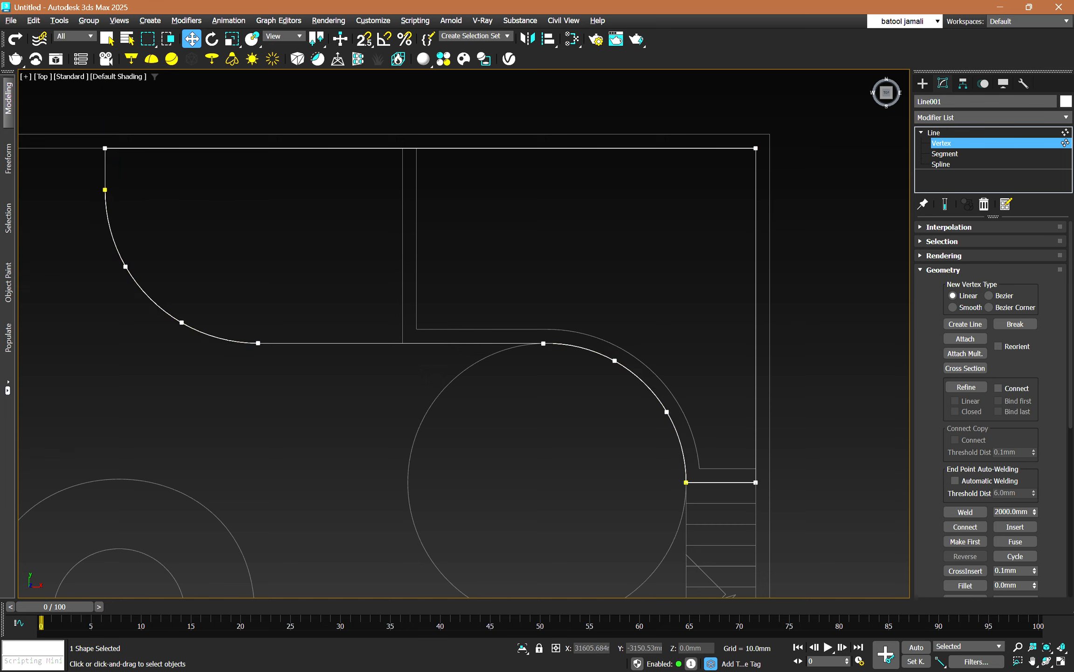
Set the weld threshold to 0.1 mm, weld all of the outline's vertices together and select the first vertex of the joined spline.
{"action": "left_click_drag", "start_coordinate": [688, 335], "coordinate": [469, 434]}
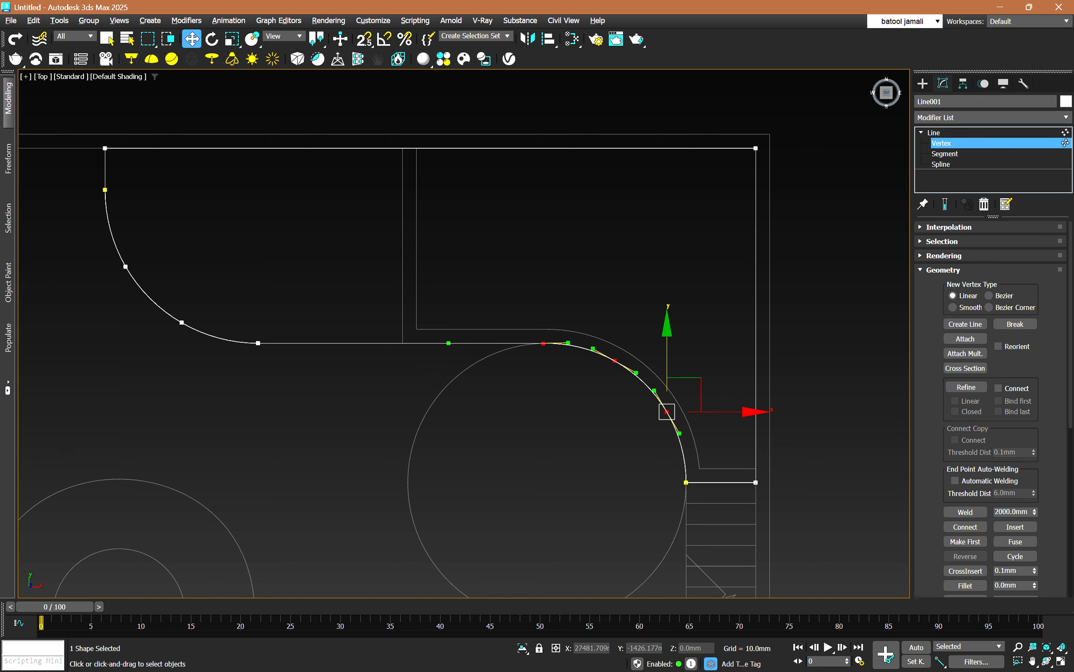
{"action": "key", "text": "ctrl+a"}
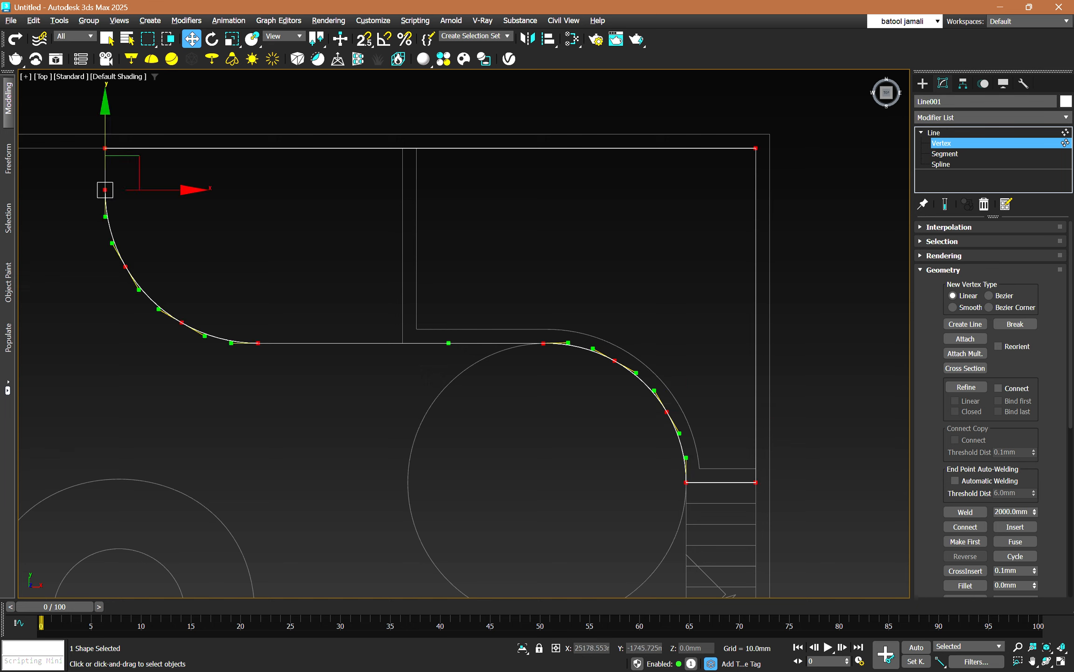
{"action": "left_click", "coordinate": [667, 412]}
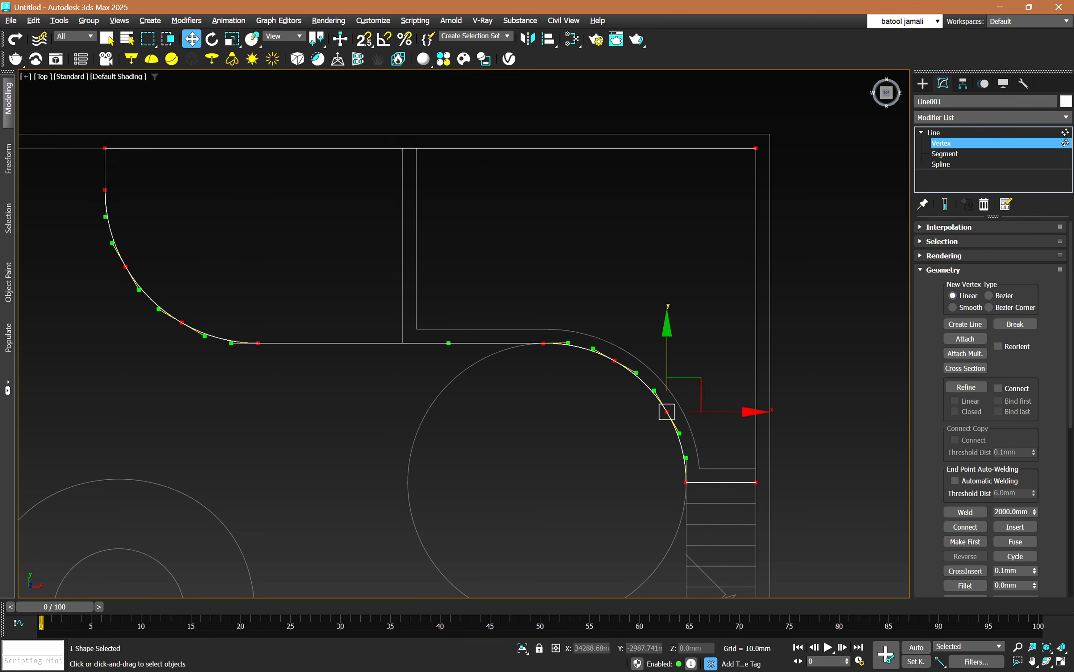
{"action": "left_click", "coordinate": [1011, 511]}
{"action": "double_click", "coordinate": [1011, 512]}
{"action": "type", "text": "0.1"}
{"action": "key", "text": "Return"}
{"action": "left_click_drag", "start_coordinate": [808, 107], "coordinate": [70, 517]}
{"action": "left_click", "coordinate": [966, 511]}
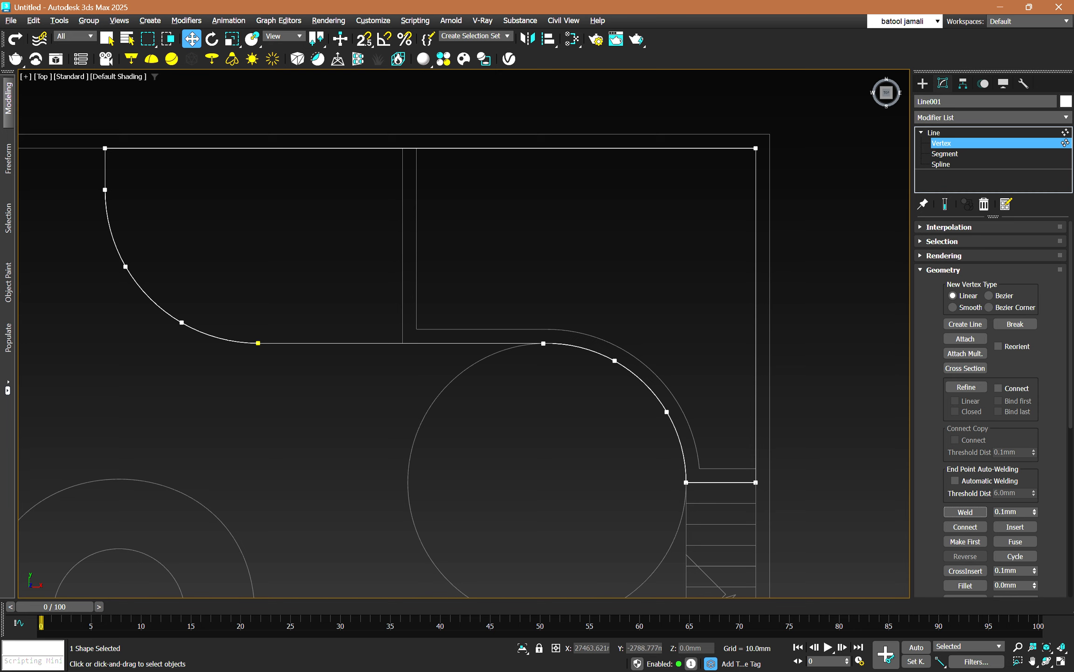
{"action": "left_click", "coordinate": [257, 343]}
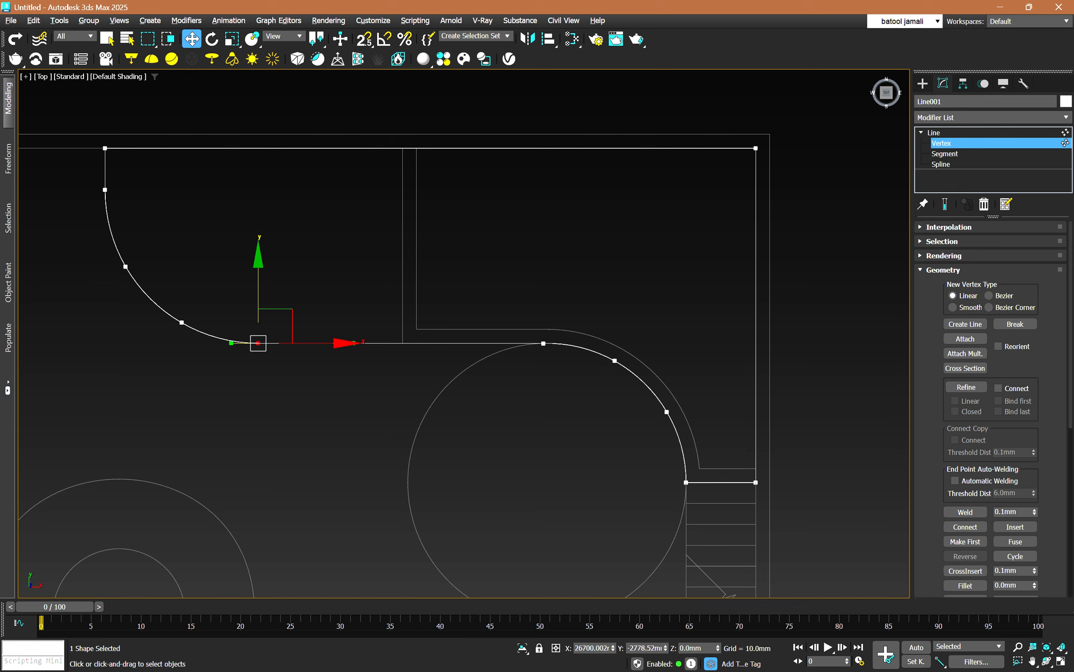
Try moving the outer wall's corner vertex beside the stairs with snapping on, undo the move and switch snapping off.
{"action": "key", "text": "2"}
{"action": "left_click", "coordinate": [756, 344]}
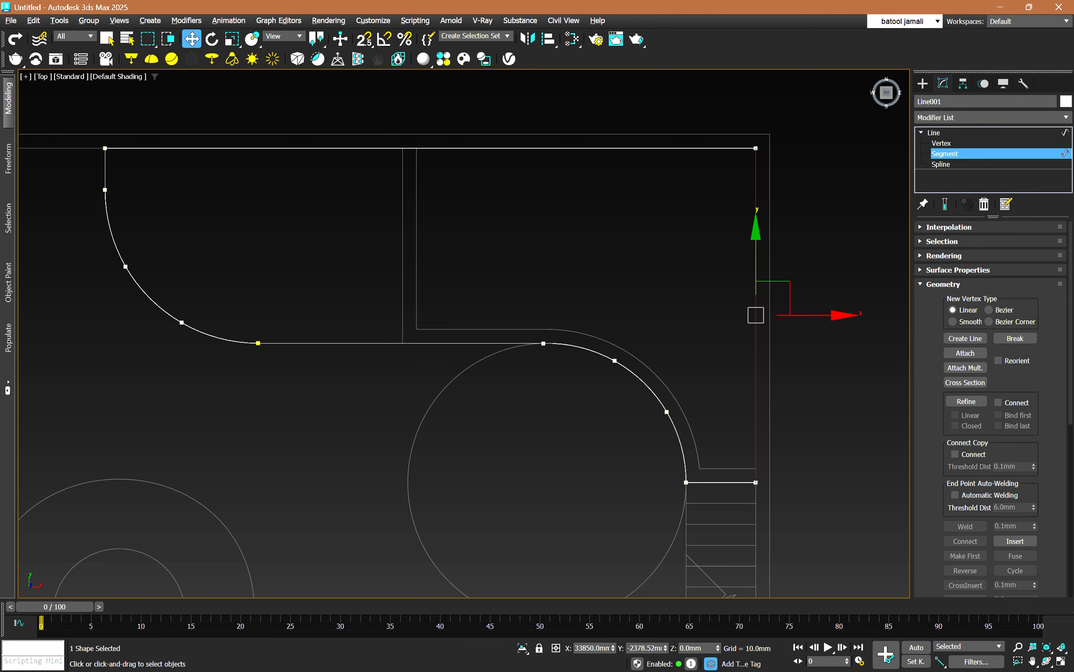
{"action": "key", "text": "1"}
{"action": "left_click", "coordinate": [755, 482]}
{"action": "key", "text": "s"}
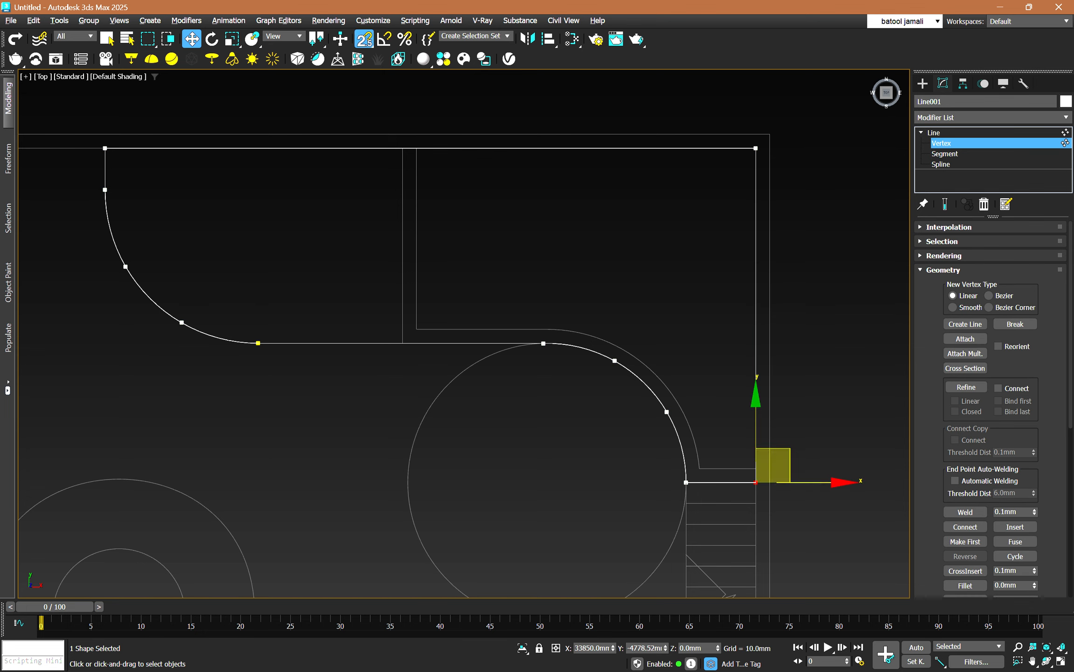
{"action": "left_click_drag", "start_coordinate": [773, 465], "coordinate": [769, 496]}
{"action": "key", "text": "ctrl+z"}
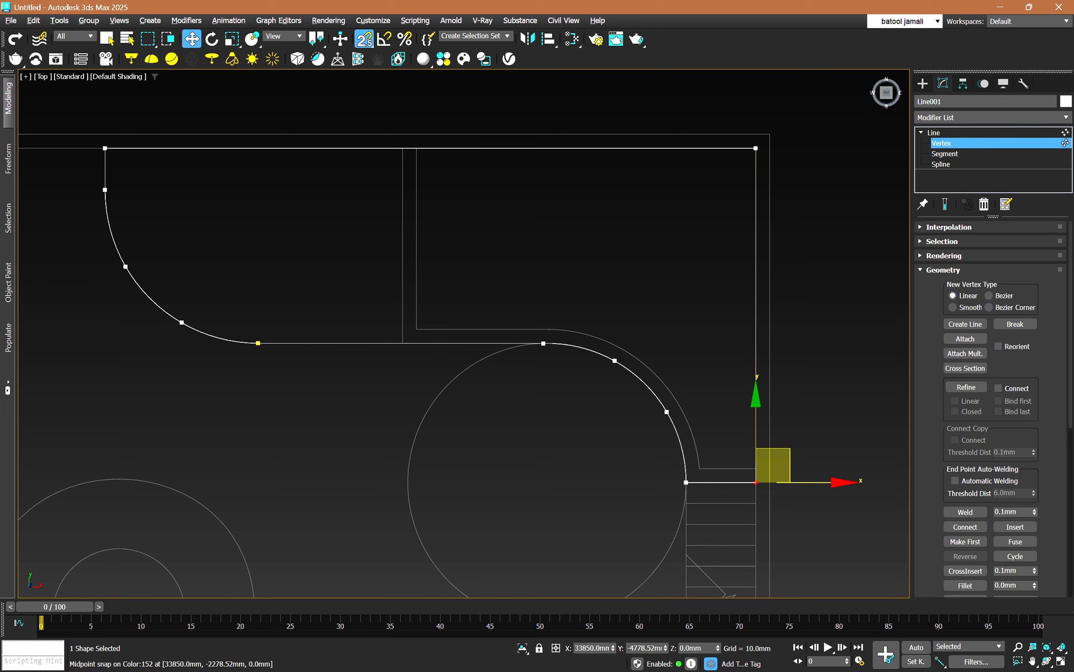
{"action": "key", "text": "s"}
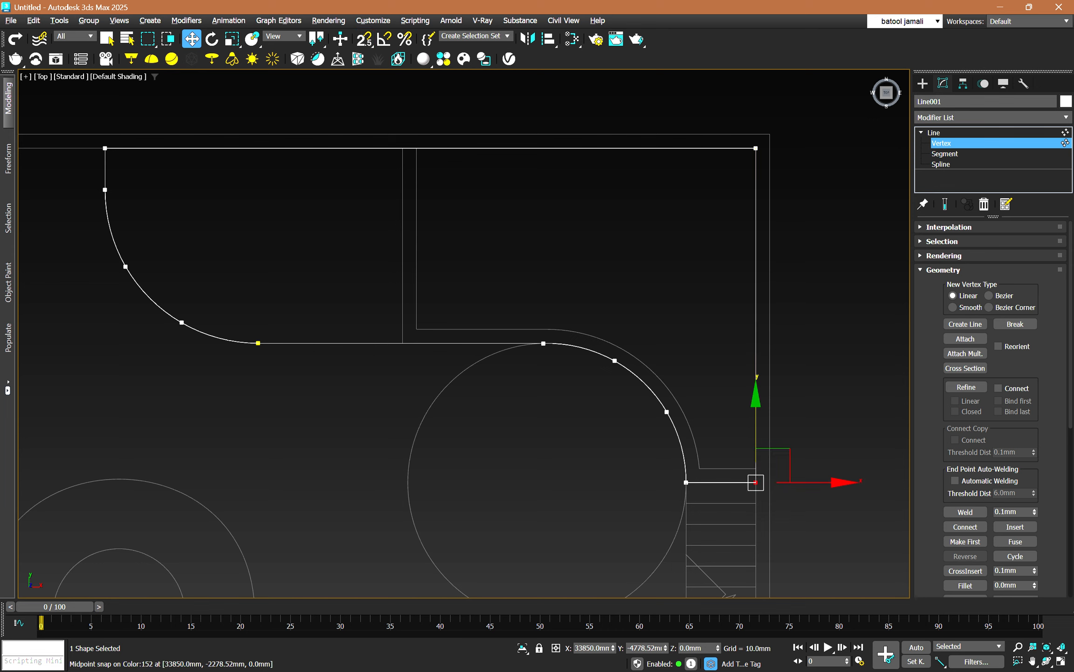
Offset the vertical outer wall segment of the outline by 200 mm in X.
{"action": "key", "text": "2"}
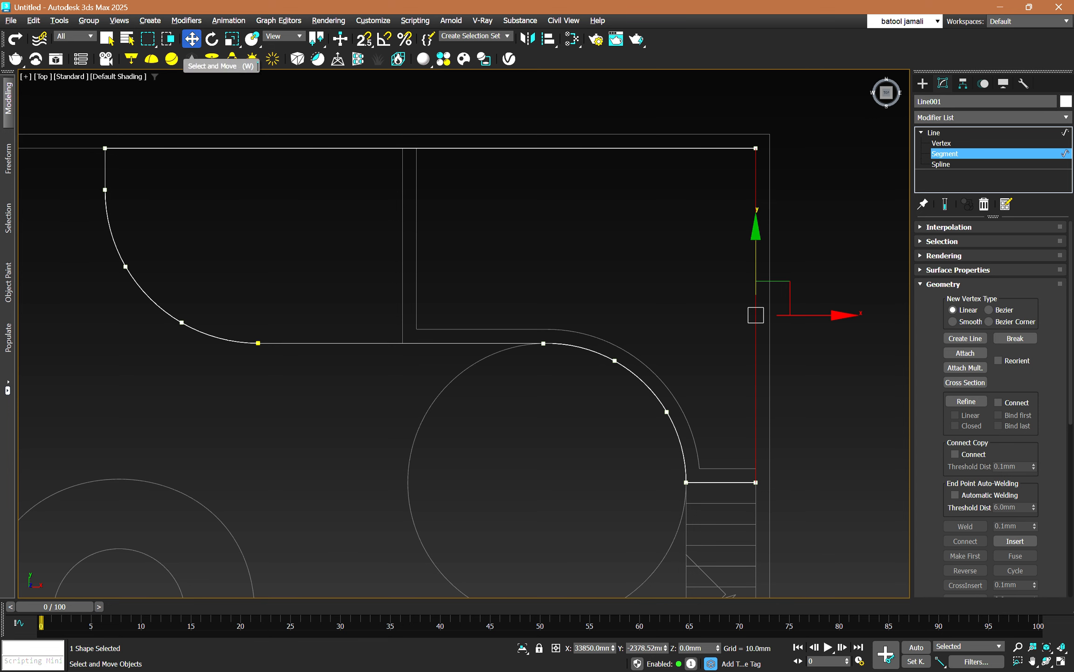
{"action": "right_click", "coordinate": [191, 39]}
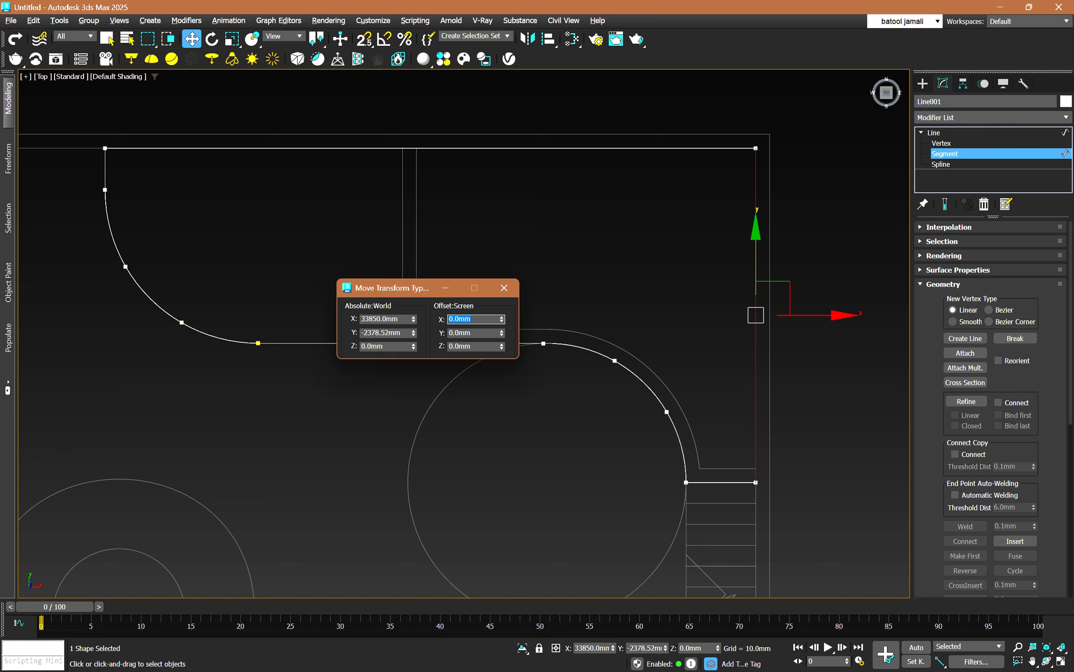
{"action": "type", "text": "200"}
{"action": "key", "text": "Return"}
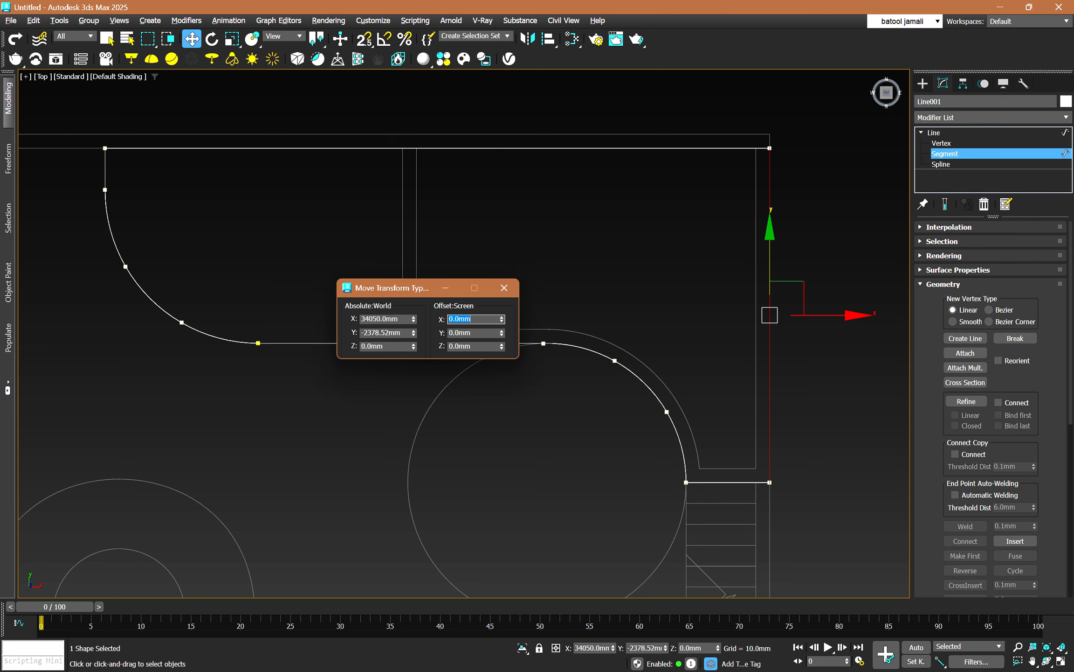
Offset the horizontal upper wall segment of the outline by 200 mm in Y.
{"action": "left_click", "coordinate": [438, 148]}
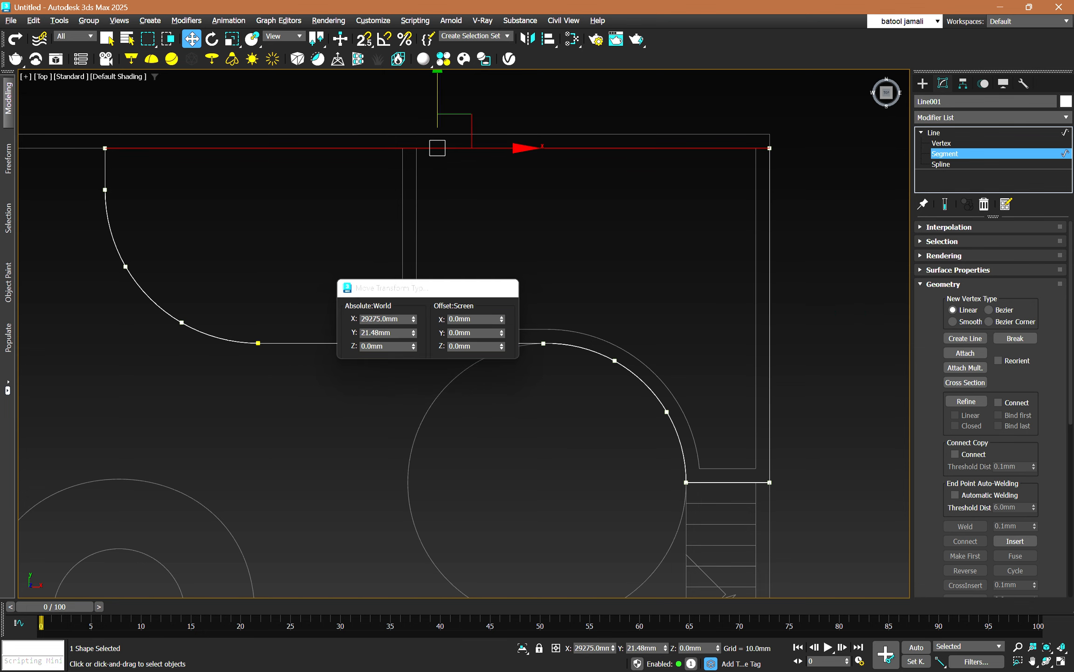
{"action": "middle_click_drag", "start_coordinate": [437, 149], "coordinate": [462, 232]}
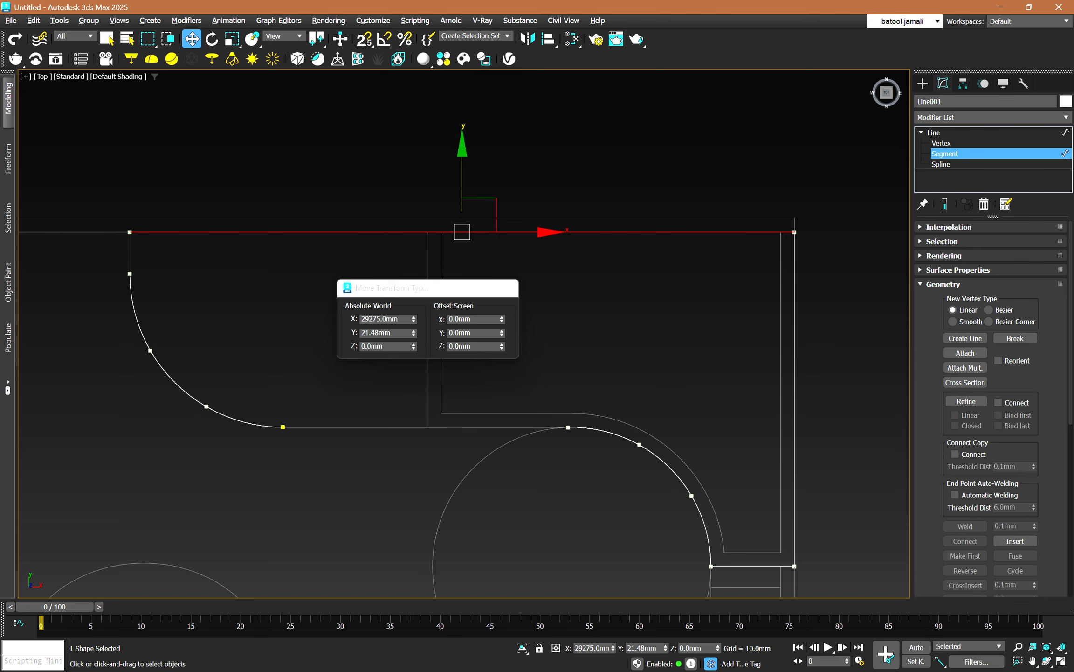
{"action": "left_click", "coordinate": [476, 333]}
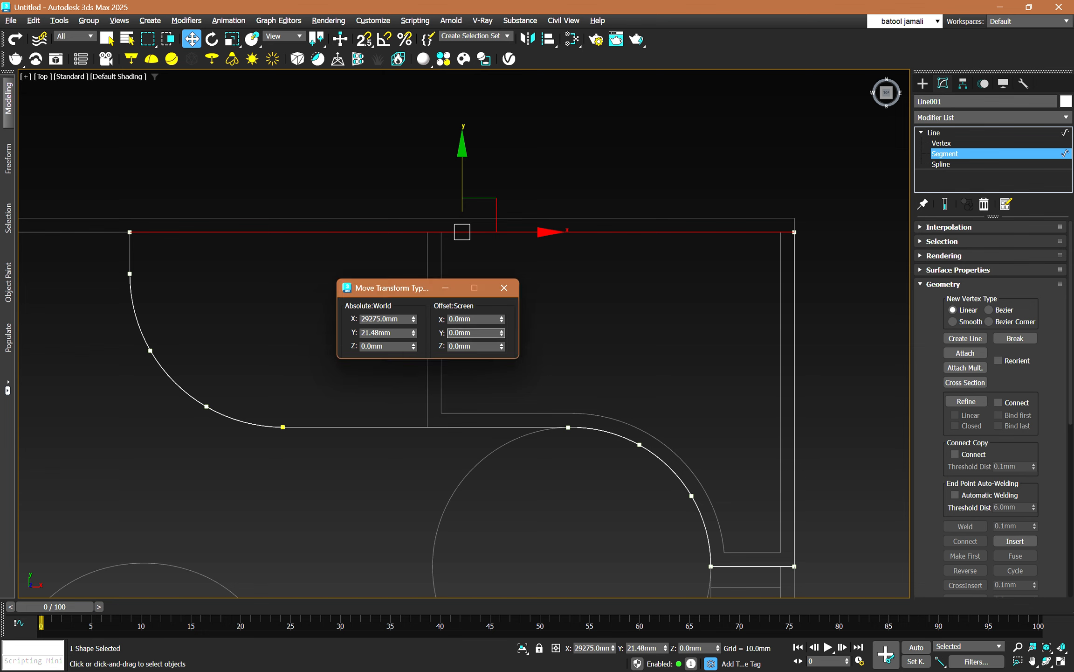
{"action": "key", "text": "ctrl+a"}
{"action": "type", "text": "200"}
{"action": "key", "text": "Return"}
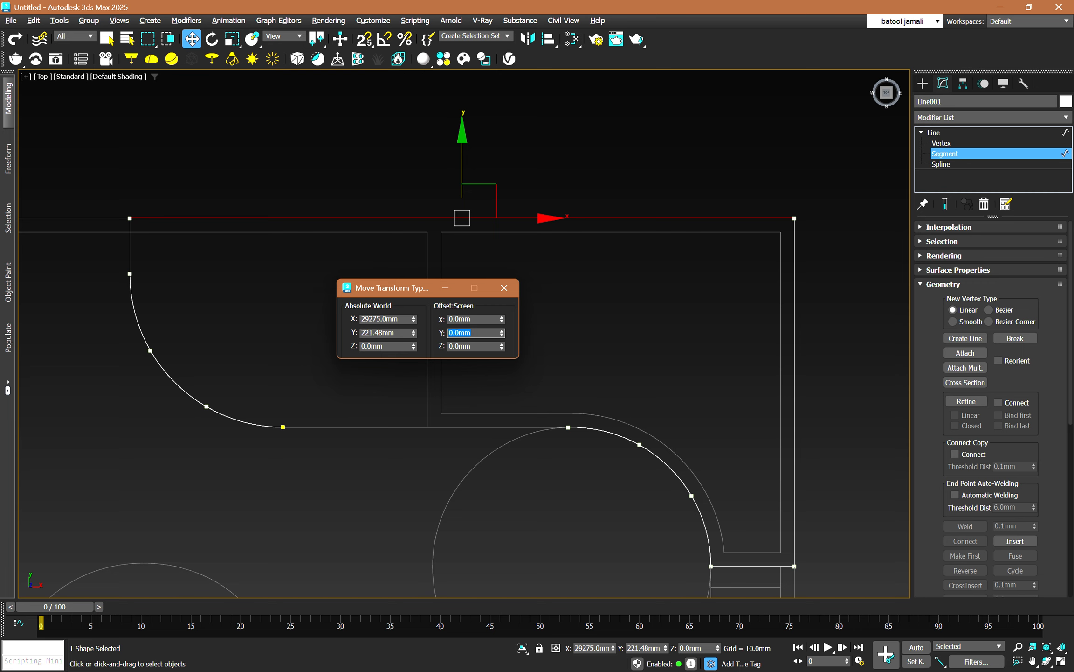